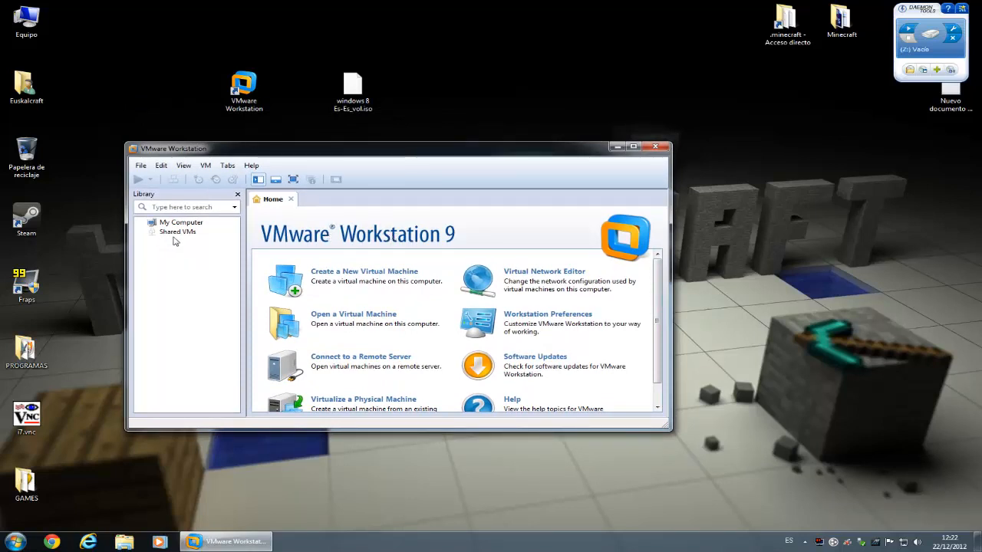
{"action": "left_click_drag", "start_coordinate": [218, 150], "coordinate": [237, 167]}
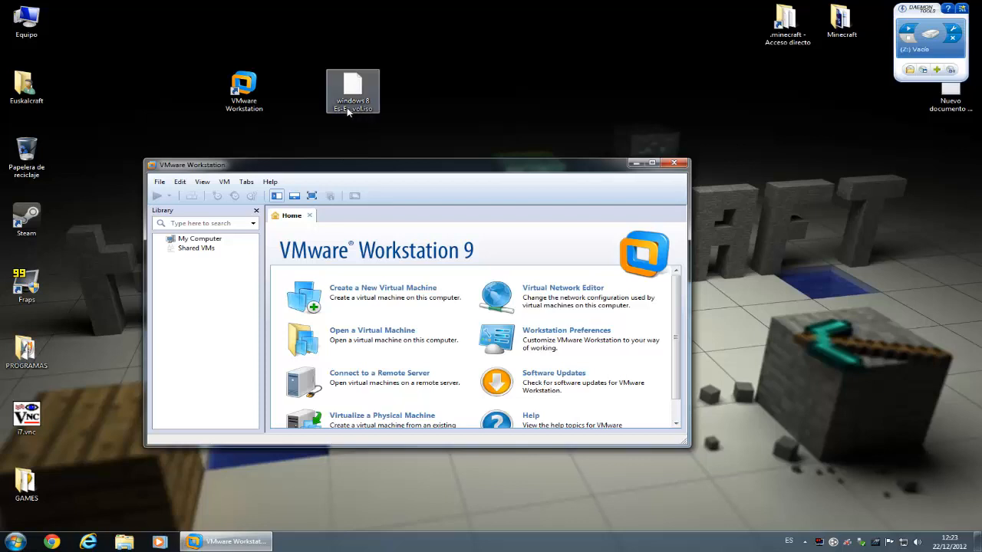
{"action": "left_click_drag", "start_coordinate": [319, 170], "coordinate": [334, 182]}
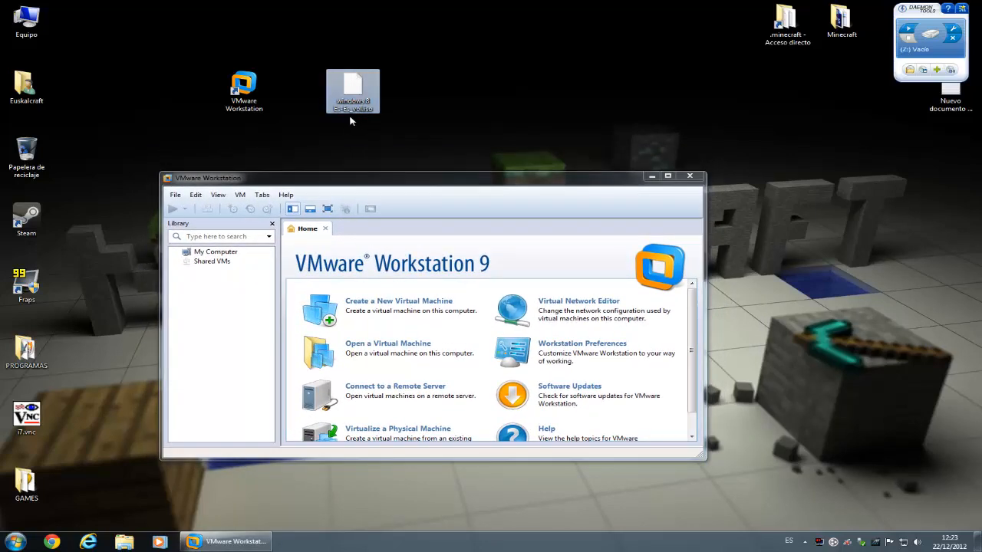
{"action": "left_click", "coordinate": [354, 91]}
{"action": "left_click_drag", "start_coordinate": [378, 95], "coordinate": [432, 95]}
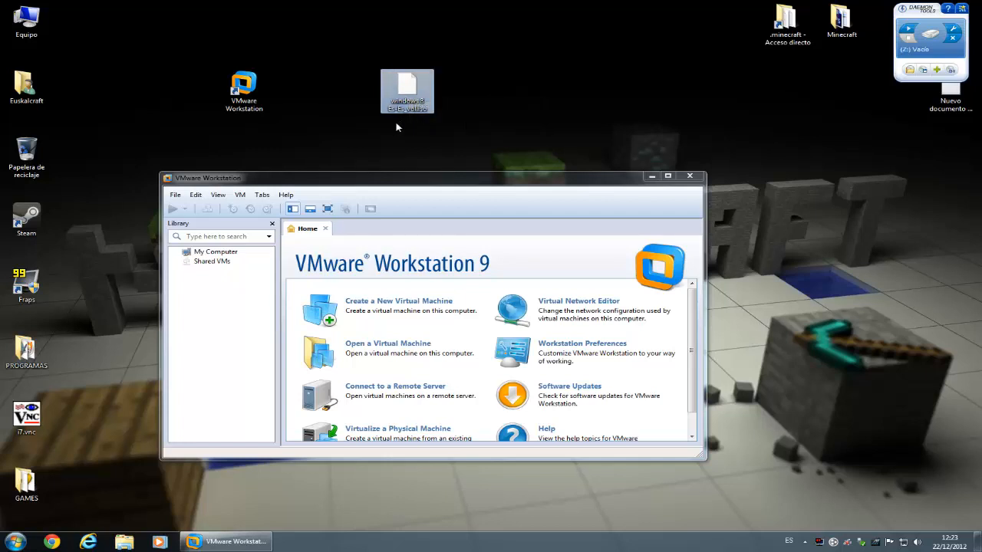
{"action": "left_click_drag", "start_coordinate": [407, 96], "coordinate": [387, 89]}
{"action": "mouse_move", "coordinate": [408, 108]}
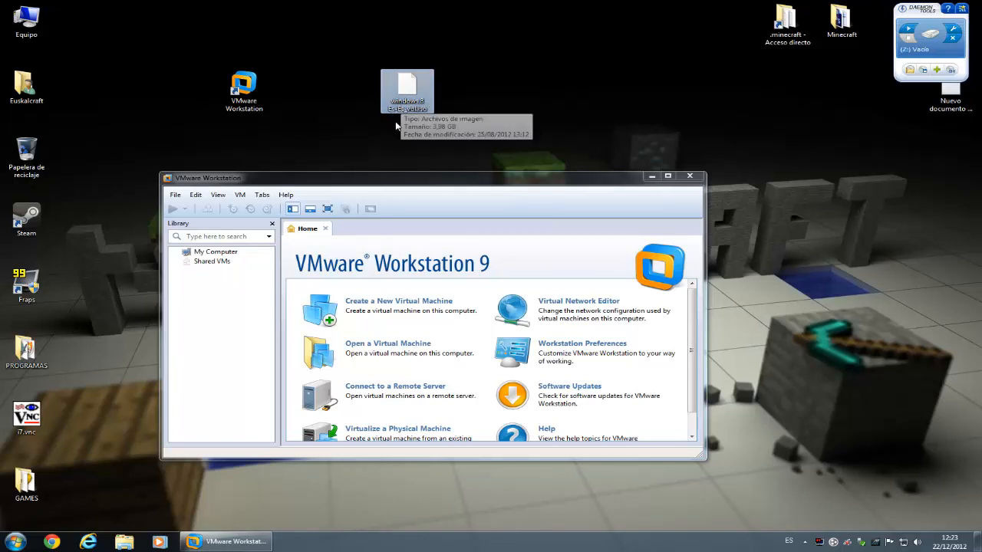
Step: Maximize the VMware Workstation window and start creating a new virtual machine
{"action": "left_click", "coordinate": [454, 180]}
{"action": "double_click", "coordinate": [454, 180]}
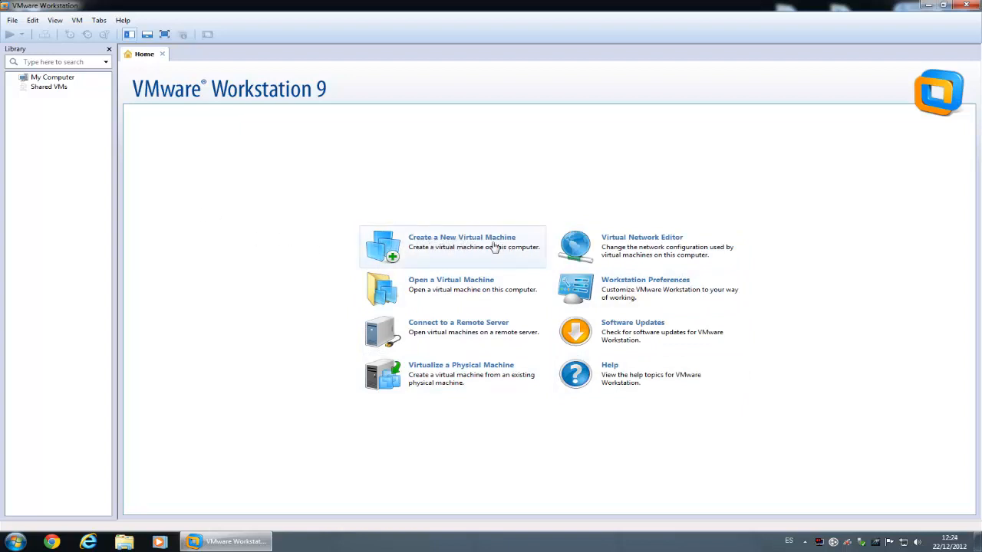
{"action": "right_click", "coordinate": [36, 77]}
{"action": "left_click", "coordinate": [12, 21]}
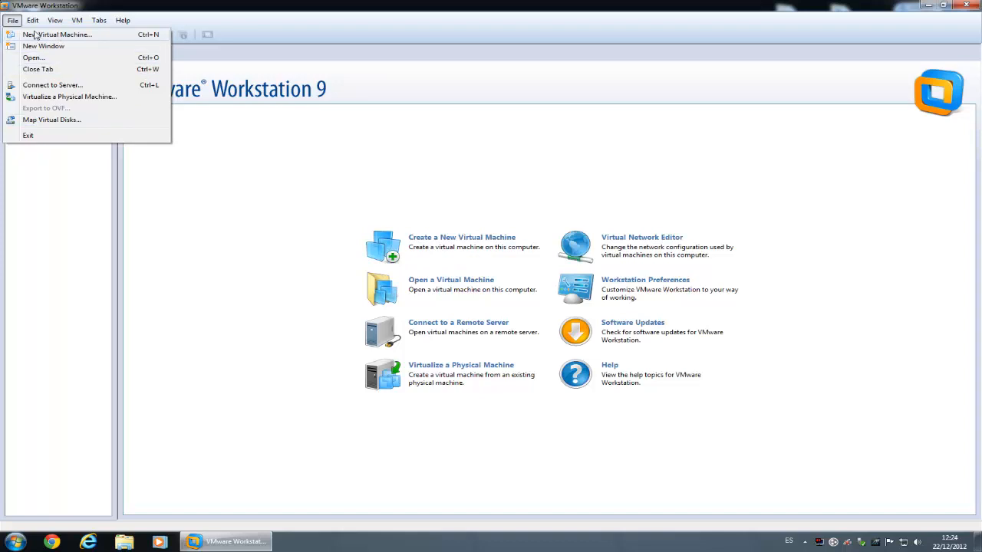
{"action": "mouse_move", "coordinate": [51, 23]}
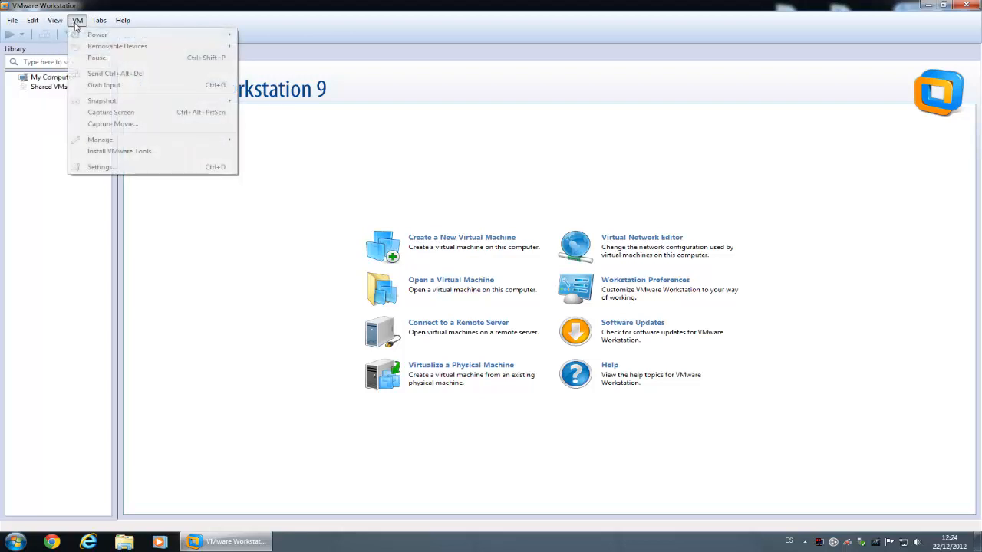
{"action": "mouse_move", "coordinate": [91, 26]}
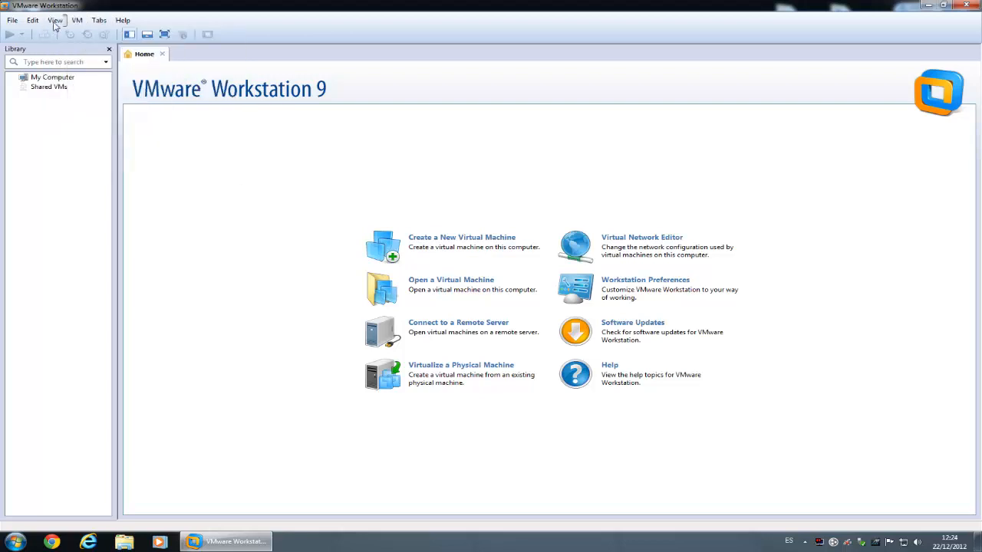
{"action": "mouse_move", "coordinate": [12, 23]}
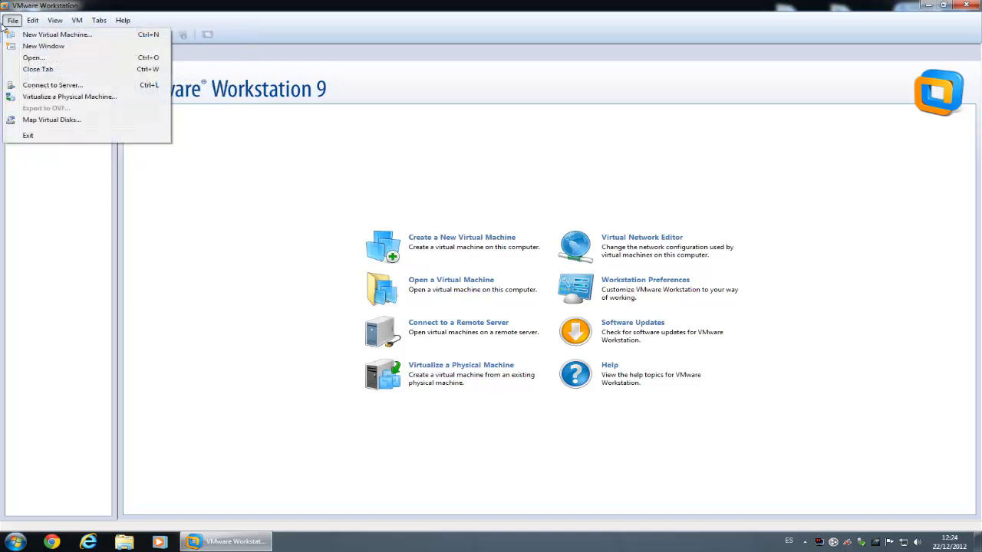
{"action": "left_click", "coordinate": [46, 34]}
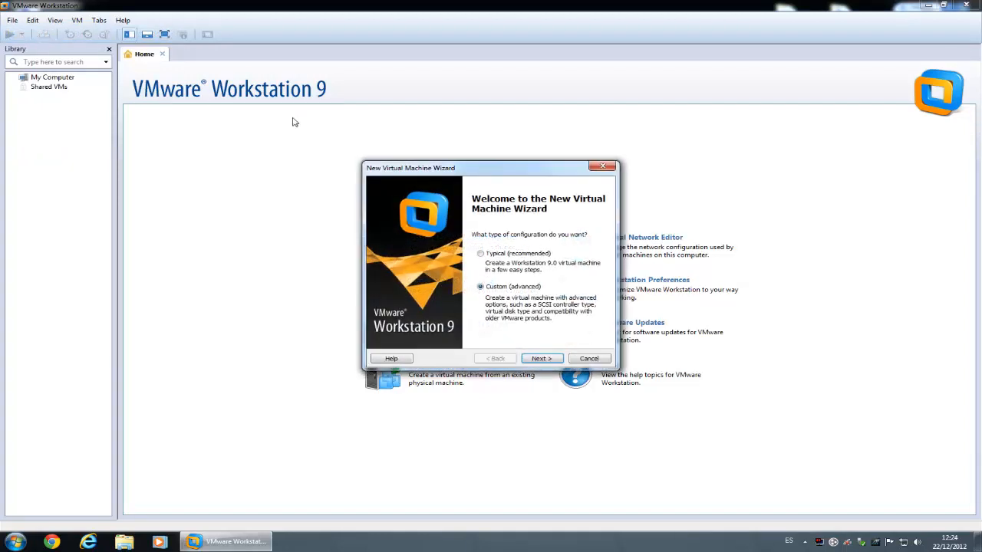
Step: Choose the Custom (advanced) configuration for the new virtual machine and continue to hardware compatibility
{"action": "left_click_drag", "start_coordinate": [418, 170], "coordinate": [346, 160]}
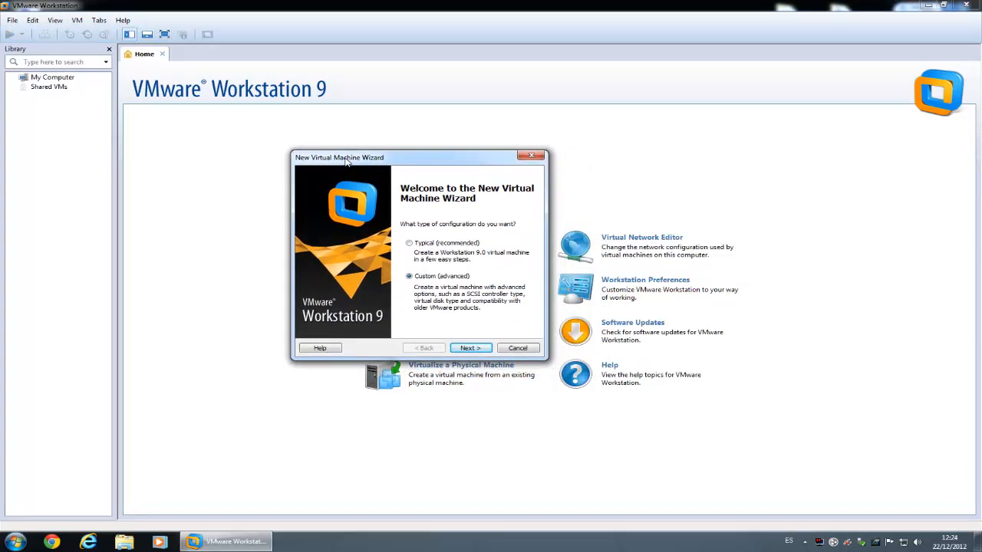
{"action": "left_click_drag", "start_coordinate": [346, 159], "coordinate": [328, 142]}
{"action": "left_click", "coordinate": [400, 230]}
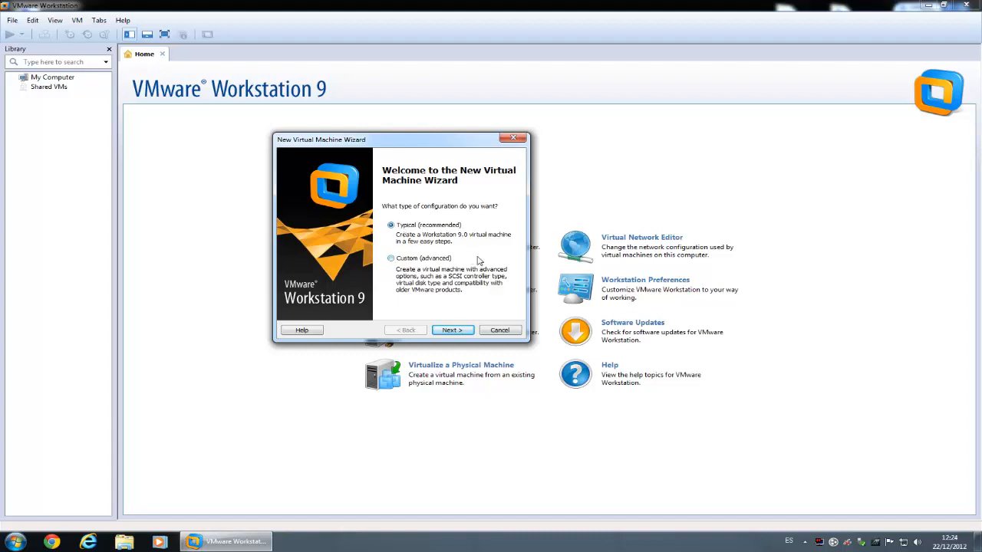
{"action": "left_click", "coordinate": [390, 260]}
{"action": "left_click", "coordinate": [456, 333]}
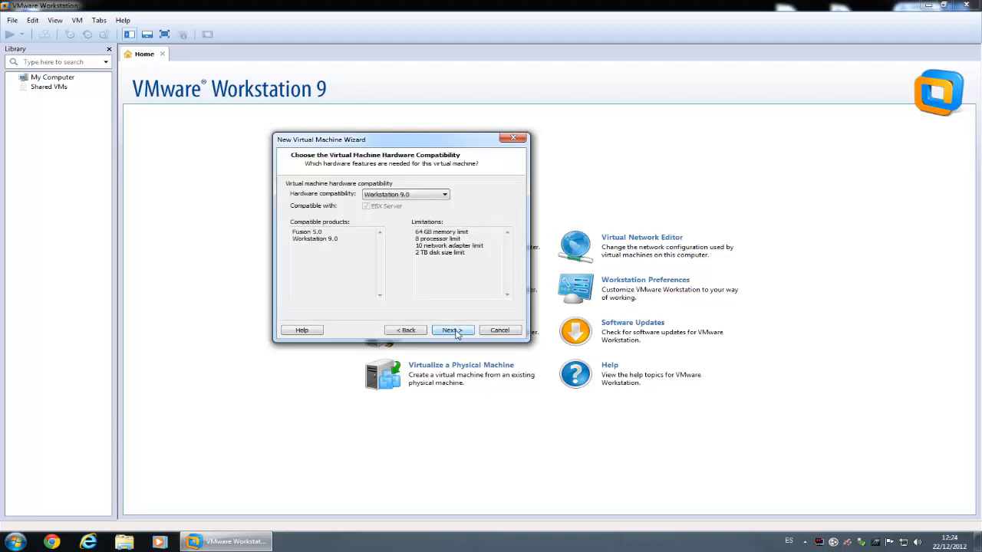
Step: Review the hardware compatibility versions available for the new virtual machine
{"action": "left_click", "coordinate": [408, 197]}
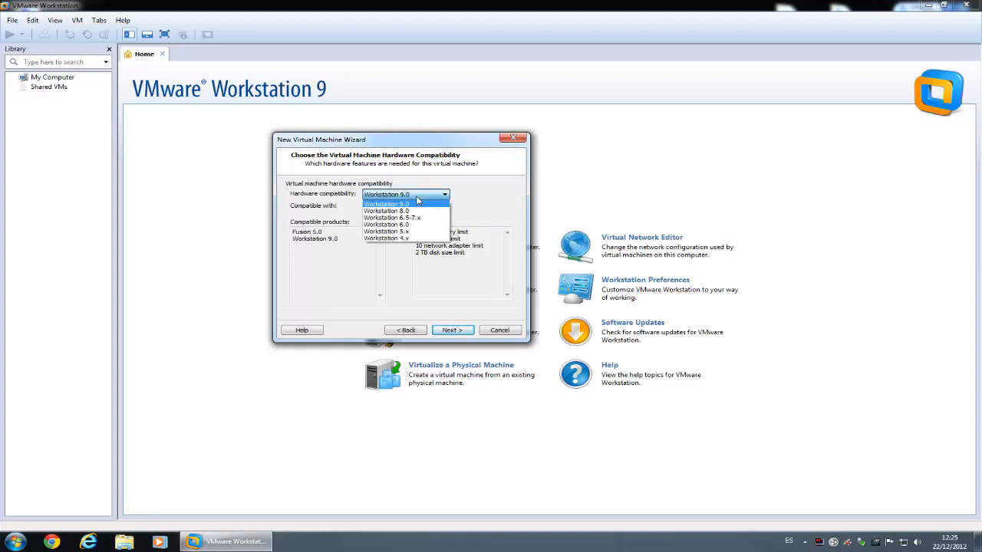
{"action": "left_click", "coordinate": [418, 201]}
{"action": "left_click", "coordinate": [418, 200]}
{"action": "left_click", "coordinate": [421, 205]}
{"action": "left_click_drag", "start_coordinate": [356, 147], "coordinate": [382, 151]}
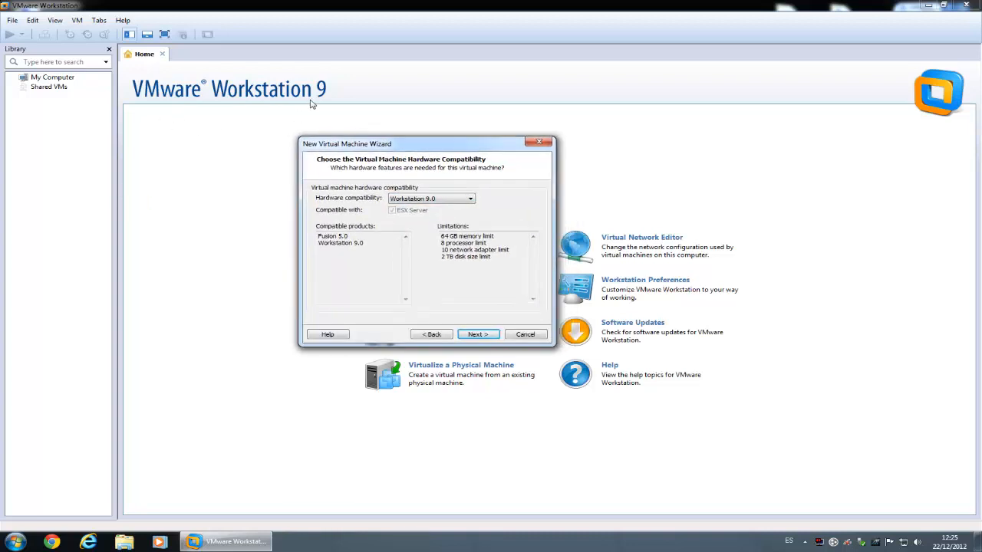
{"action": "left_click", "coordinate": [418, 201]}
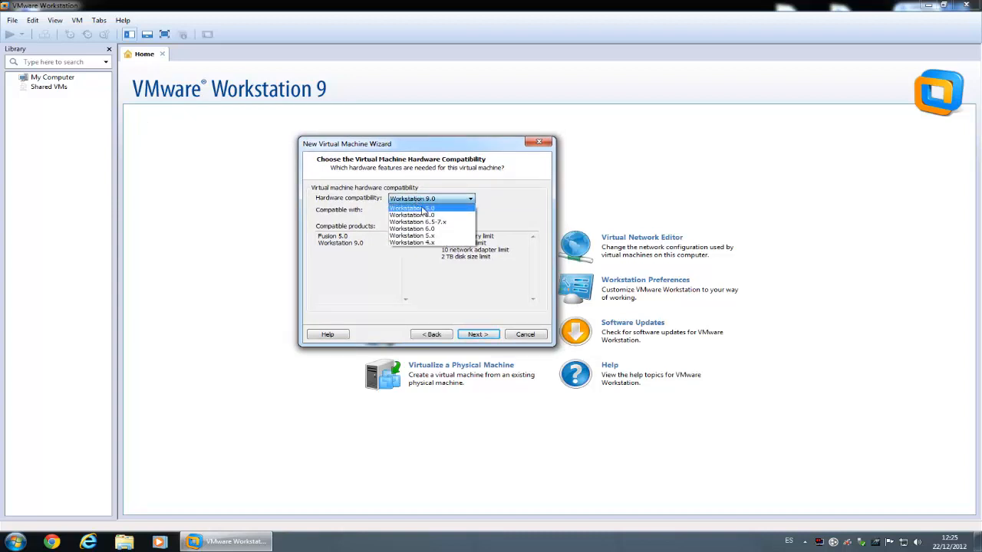
{"action": "left_click", "coordinate": [424, 209]}
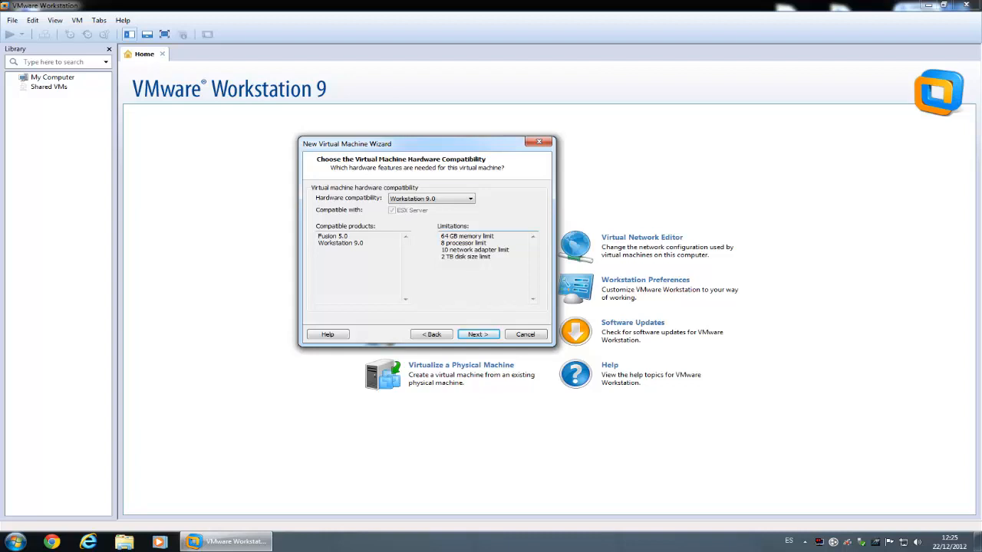
Step: Try the Workstation 4.x and Workstation 6.0 hardware compatibility options to compare their compatible products and limitations
{"action": "left_click", "coordinate": [469, 200]}
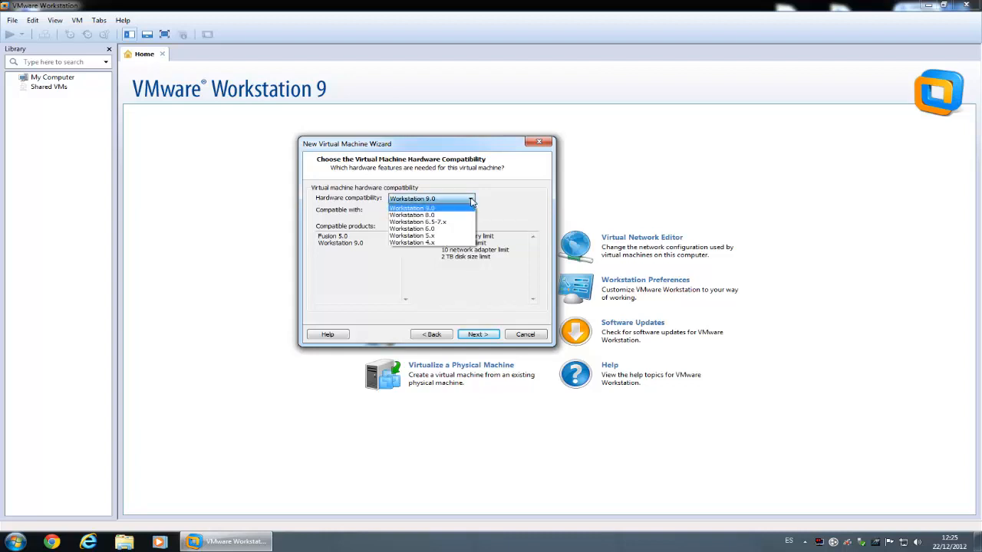
{"action": "left_click", "coordinate": [423, 243]}
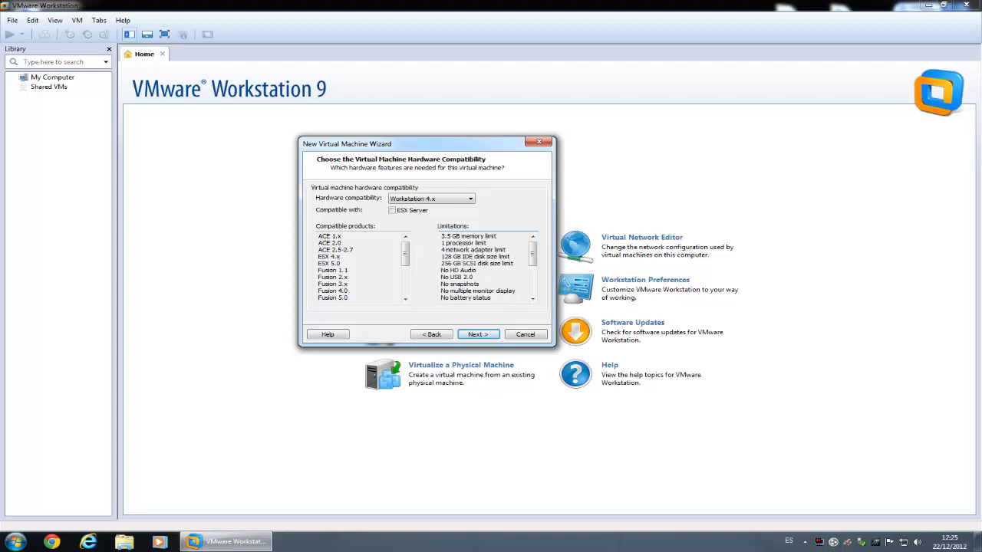
{"action": "left_click", "coordinate": [471, 199]}
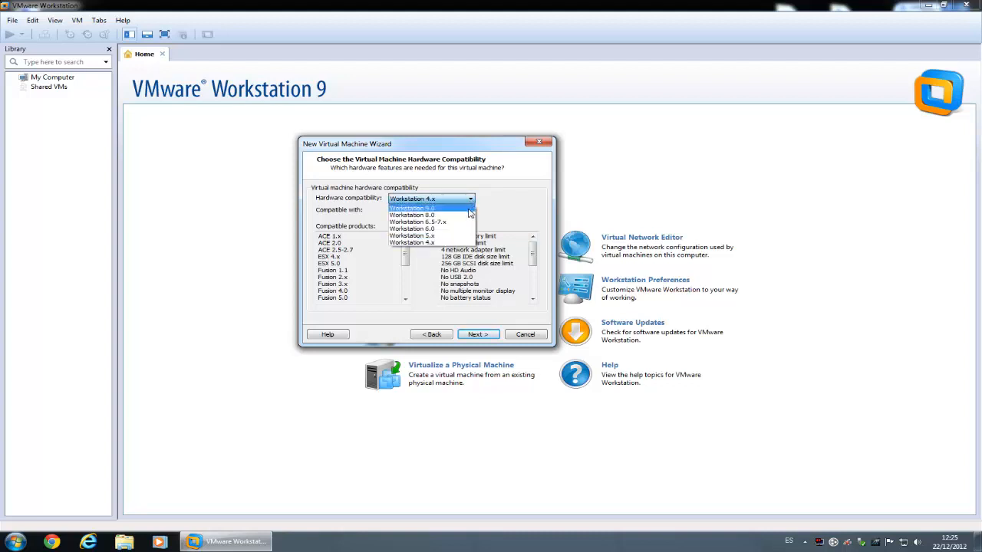
{"action": "left_click", "coordinate": [433, 228]}
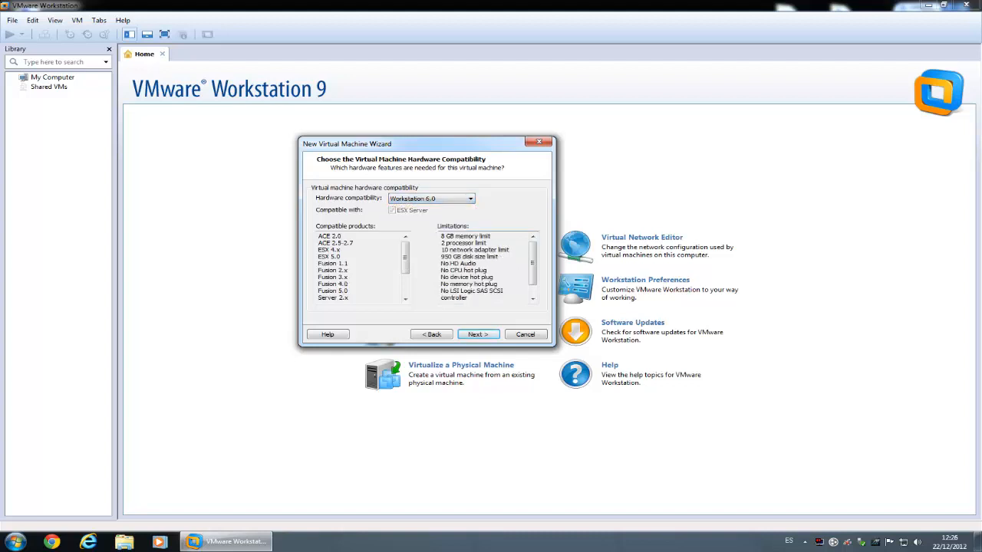
Step: Set the hardware compatibility to Workstation 9.0 and continue to the guest operating system installation
{"action": "left_click", "coordinate": [469, 200]}
{"action": "left_click", "coordinate": [442, 226]}
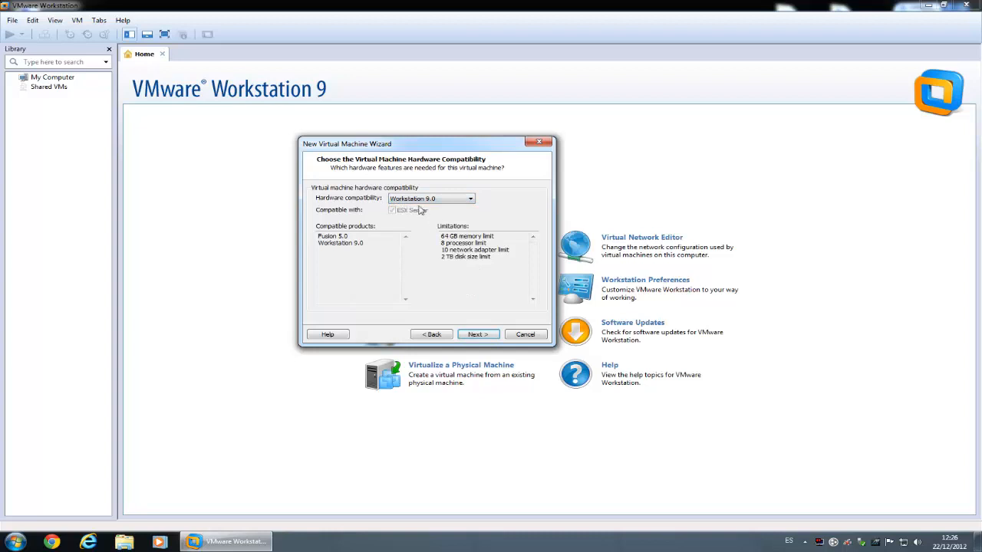
{"action": "left_click", "coordinate": [477, 335]}
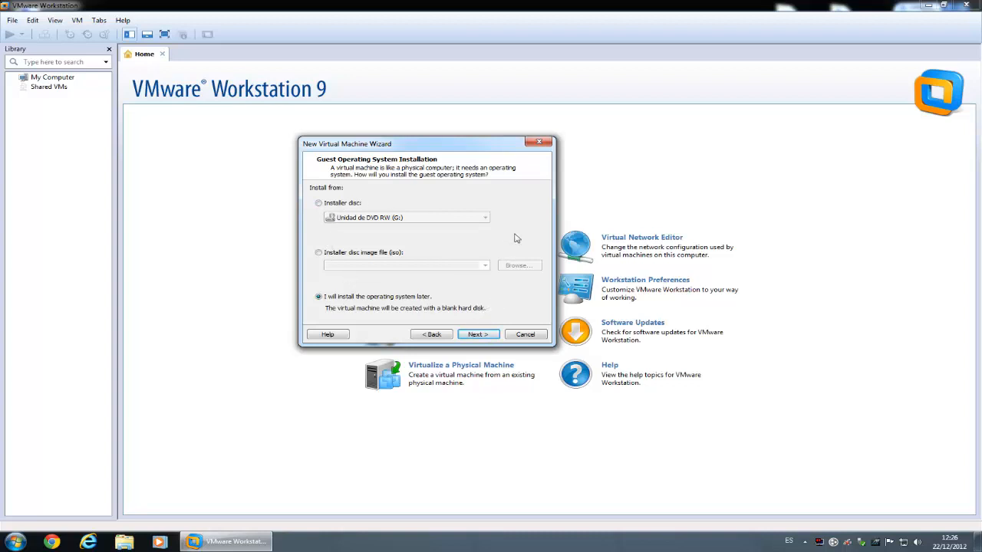
Step: Try installing the guest system from an installer disc and check which drives are offered
{"action": "left_click", "coordinate": [330, 206]}
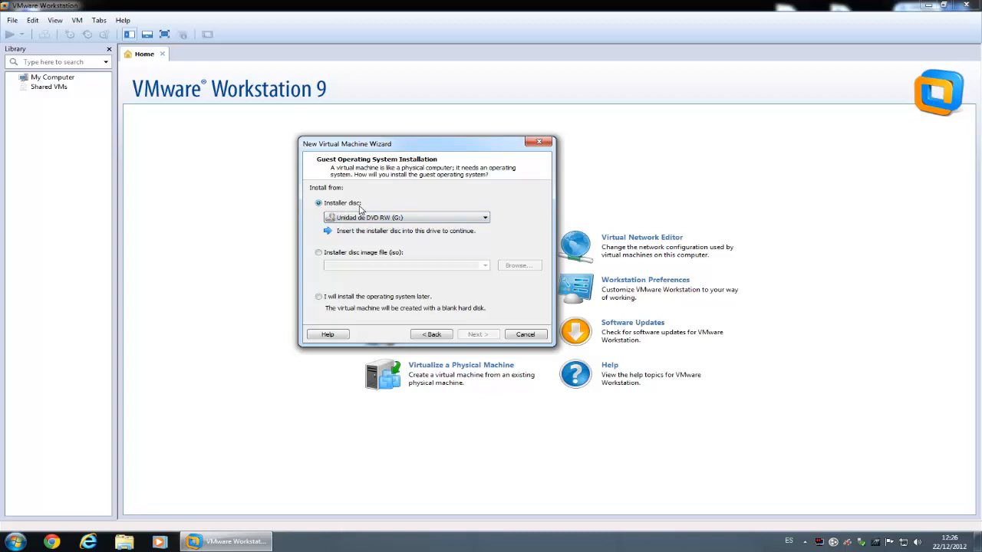
{"action": "left_click", "coordinate": [423, 219]}
{"action": "left_click", "coordinate": [424, 221]}
{"action": "left_click", "coordinate": [424, 219]}
{"action": "left_click", "coordinate": [424, 221]}
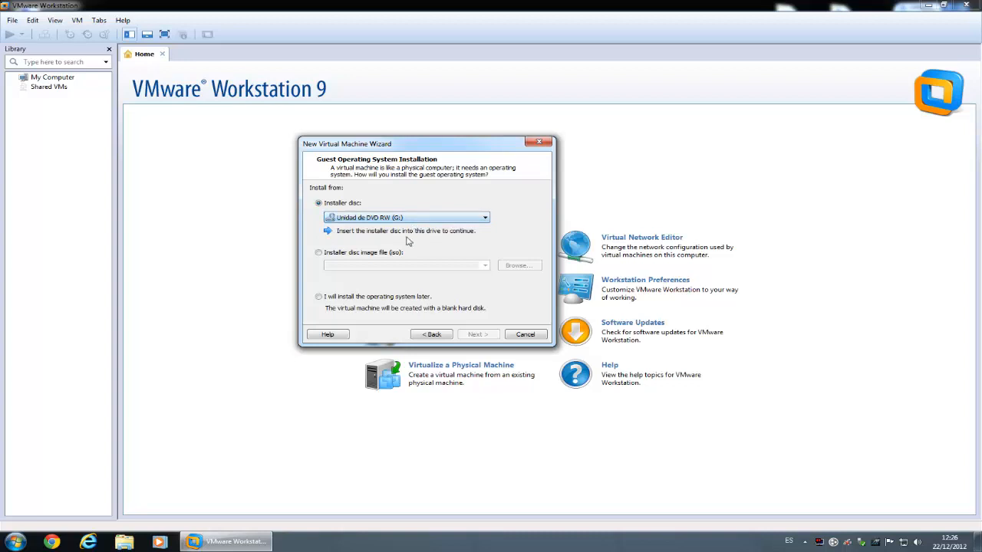
Step: Use an installer disc image as the source and pick windows 8 Es-Es_vol.iso from the Escritorio folder
{"action": "left_click", "coordinate": [323, 258]}
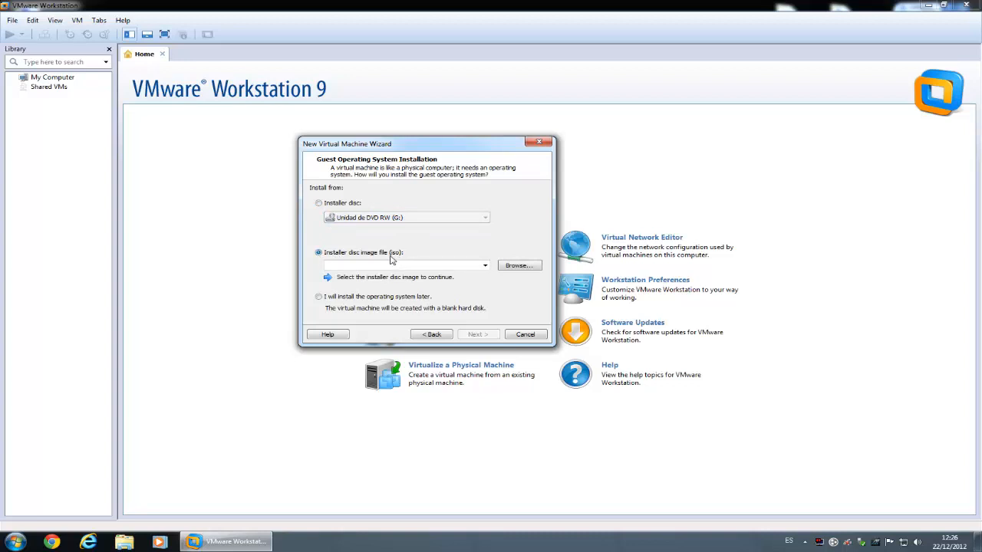
{"action": "left_click", "coordinate": [485, 266]}
{"action": "left_click", "coordinate": [519, 266]}
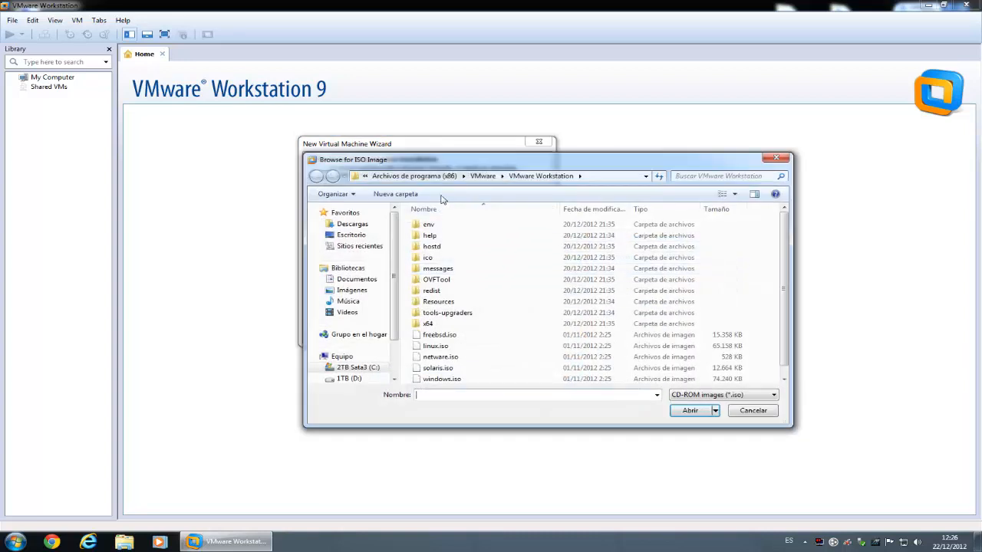
{"action": "left_click", "coordinate": [350, 235]}
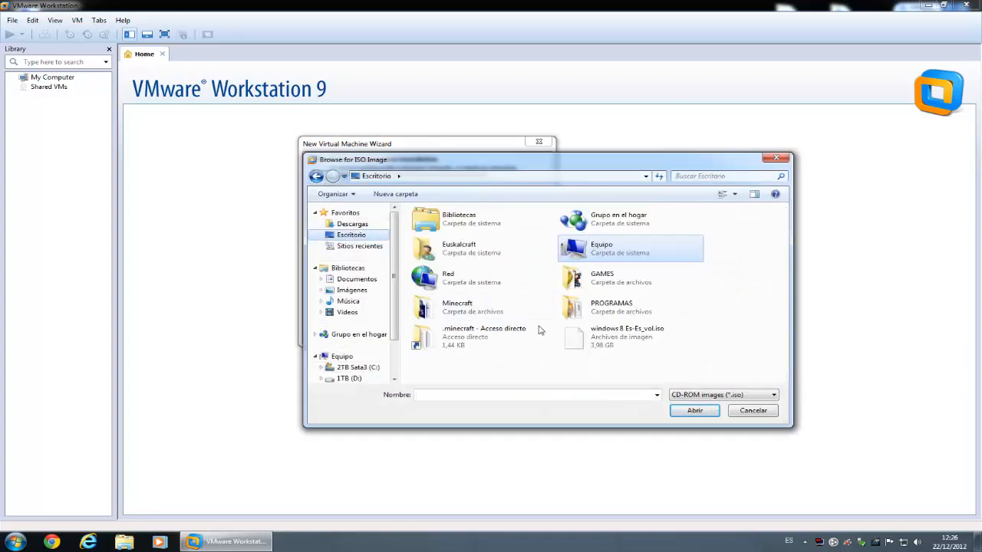
{"action": "left_click", "coordinate": [614, 341]}
{"action": "left_click", "coordinate": [692, 412]}
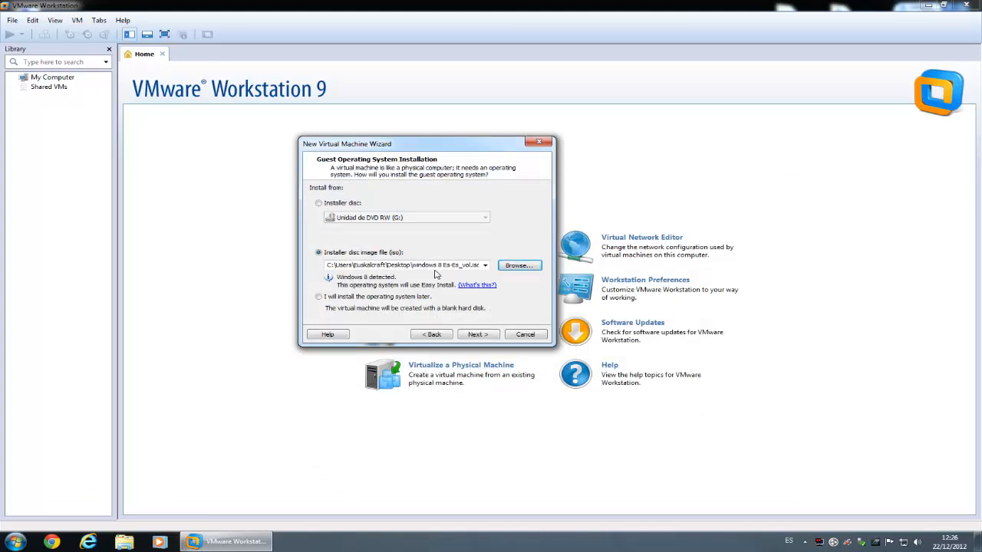
Step: Choose to install the operating system later and continue to the guest operating system selection
{"action": "left_click", "coordinate": [329, 299]}
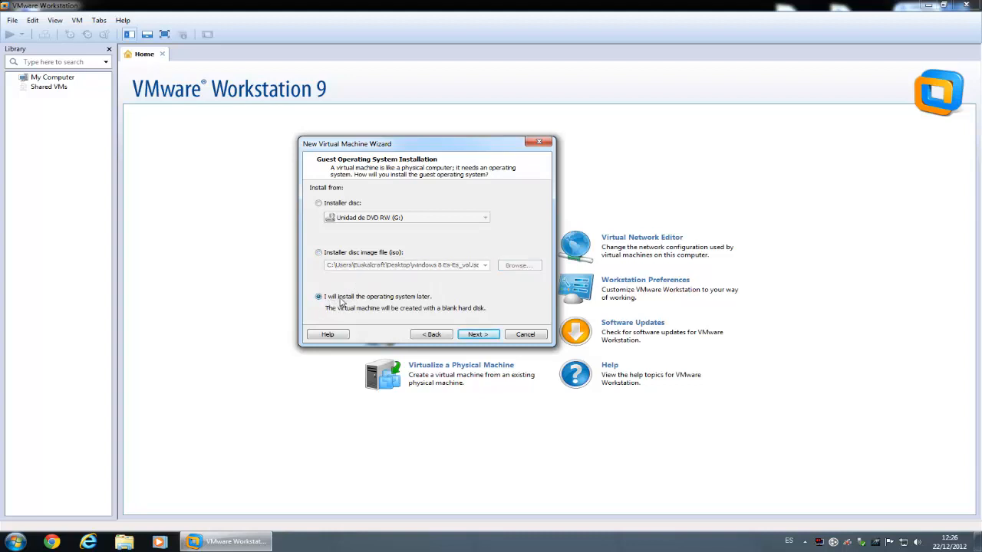
{"action": "left_click", "coordinate": [339, 256]}
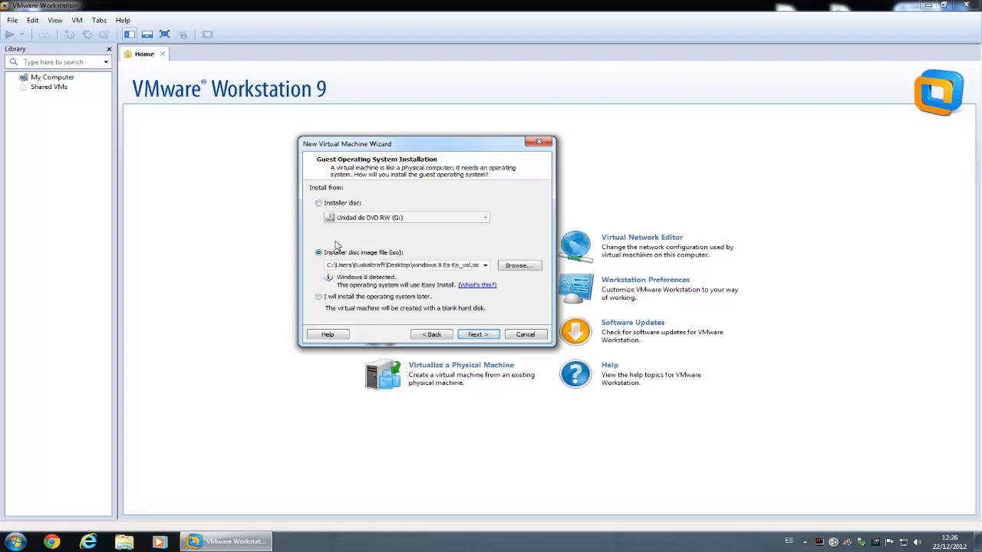
{"action": "left_click", "coordinate": [335, 206]}
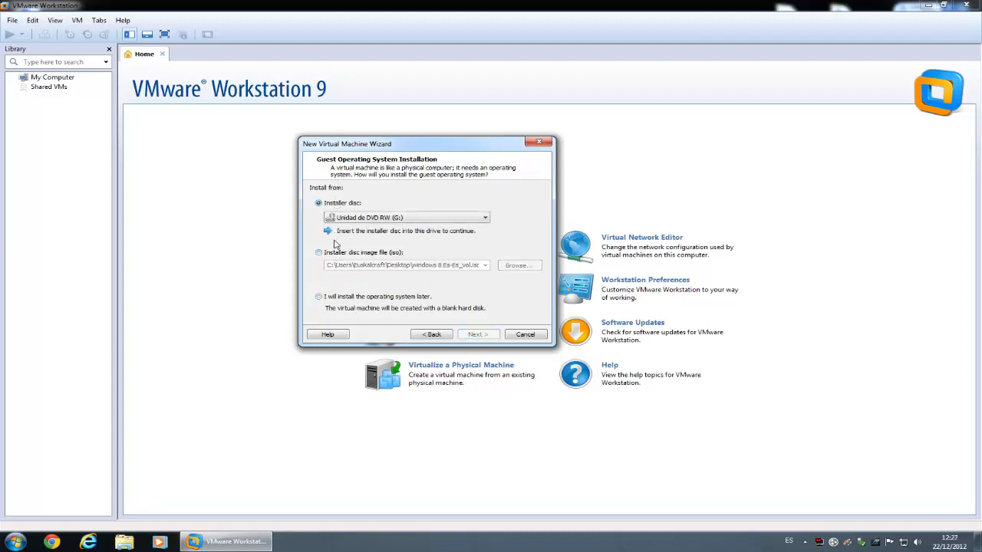
{"action": "left_click", "coordinate": [326, 255]}
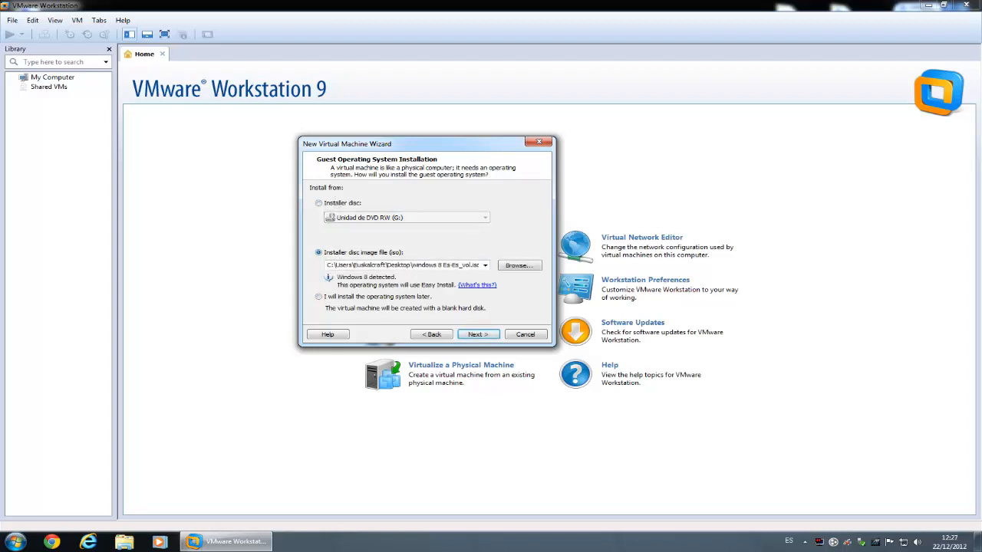
{"action": "left_click", "coordinate": [317, 297]}
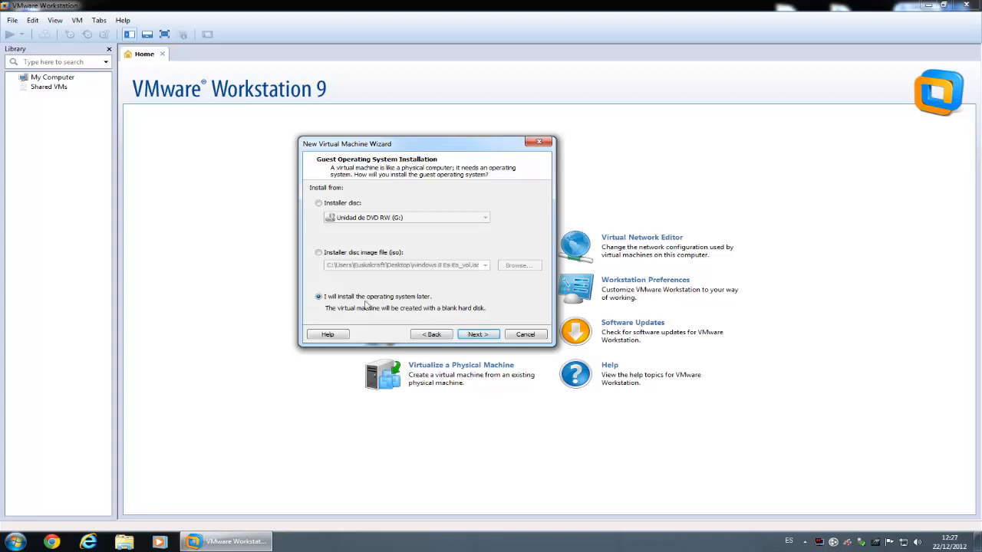
{"action": "left_click", "coordinate": [481, 335]}
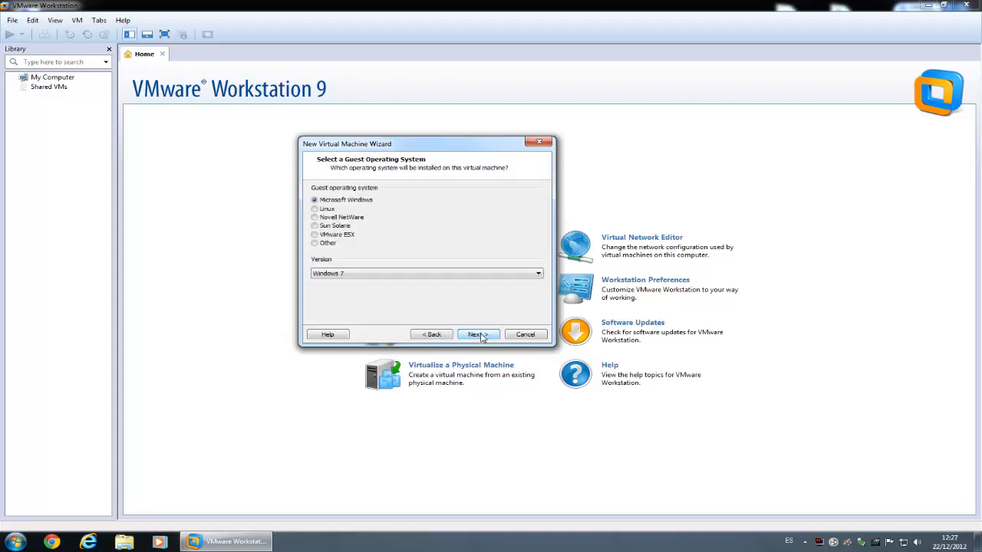
Step: Go through the guest operating system families and examine the versions offered for Microsoft Windows
{"action": "left_click", "coordinate": [330, 211]}
{"action": "left_click", "coordinate": [329, 218]}
{"action": "left_click", "coordinate": [326, 227]}
{"action": "left_click", "coordinate": [326, 236]}
{"action": "left_click", "coordinate": [327, 244]}
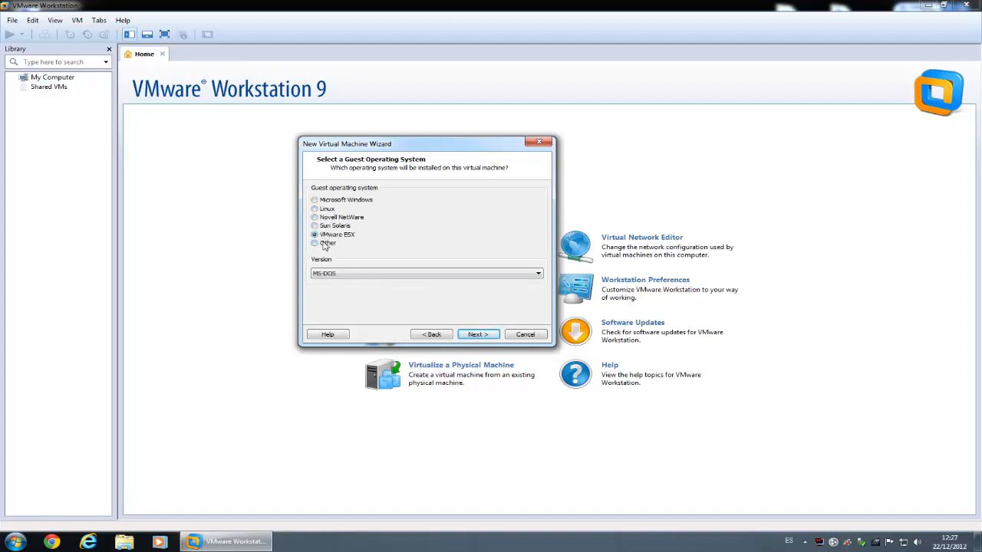
{"action": "left_click", "coordinate": [327, 203]}
{"action": "left_click", "coordinate": [329, 210]}
{"action": "left_click", "coordinate": [331, 202]}
{"action": "left_click", "coordinate": [405, 276]}
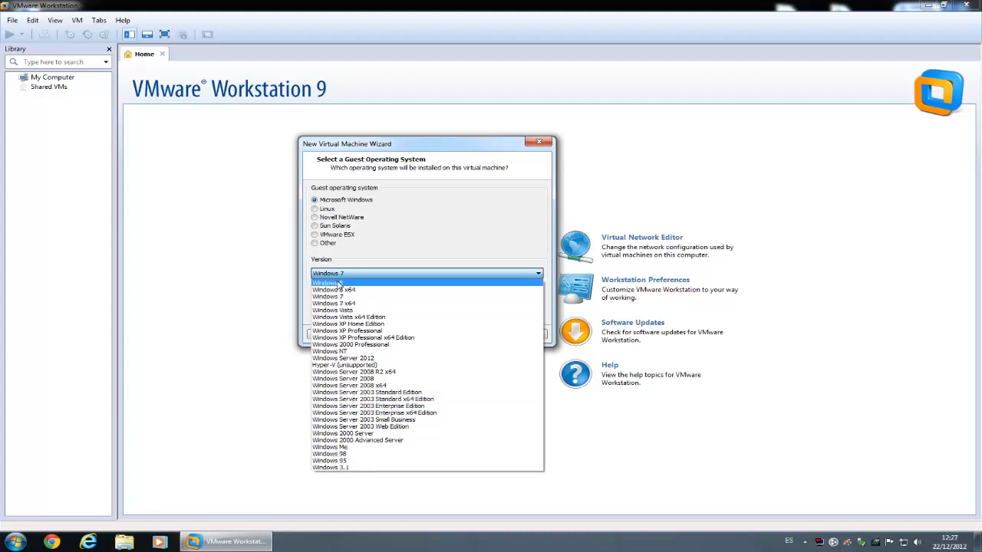
Step: Examine the versions offered for Linux, Sun Solaris, VMware ESX and Other guest operating systems
{"action": "left_click", "coordinate": [329, 212]}
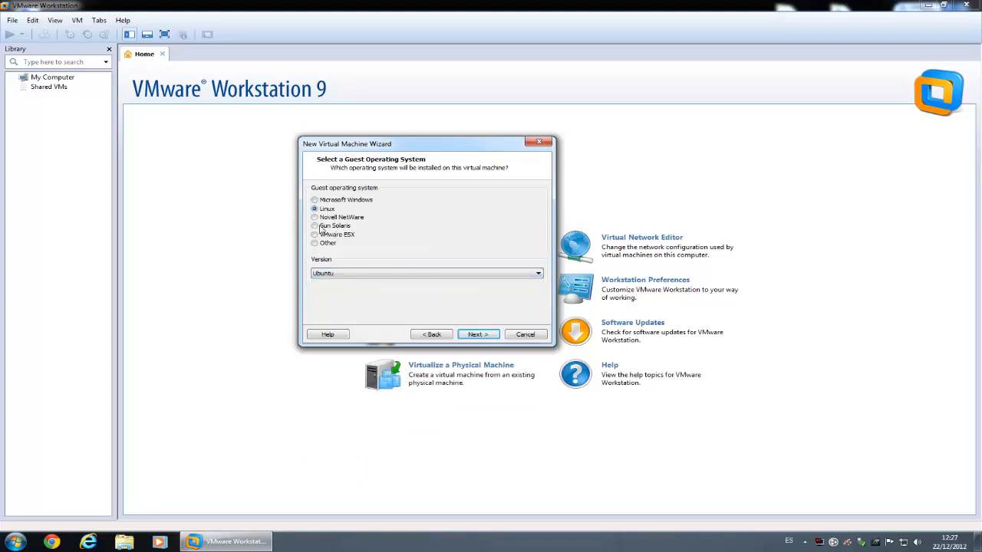
{"action": "left_click", "coordinate": [334, 273]}
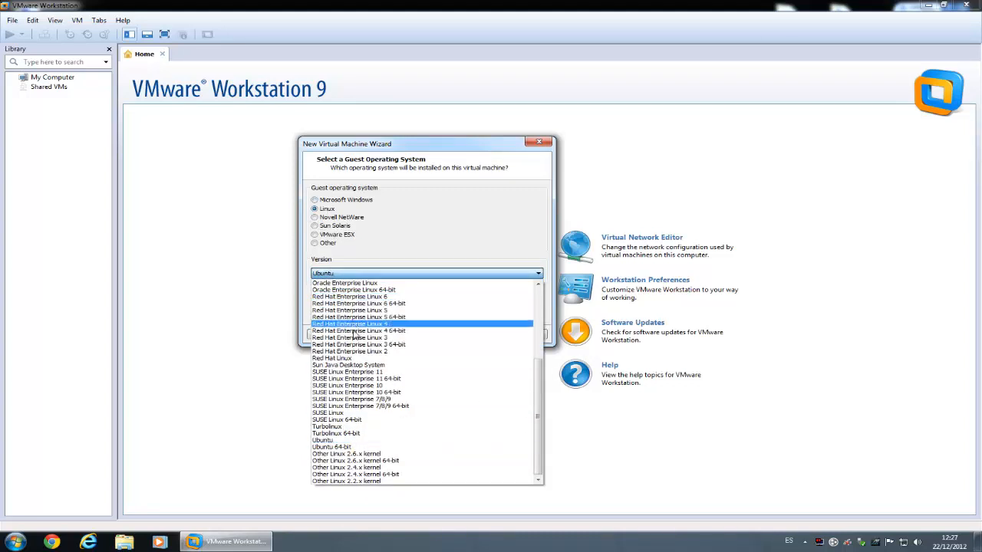
{"action": "left_click", "coordinate": [338, 229]}
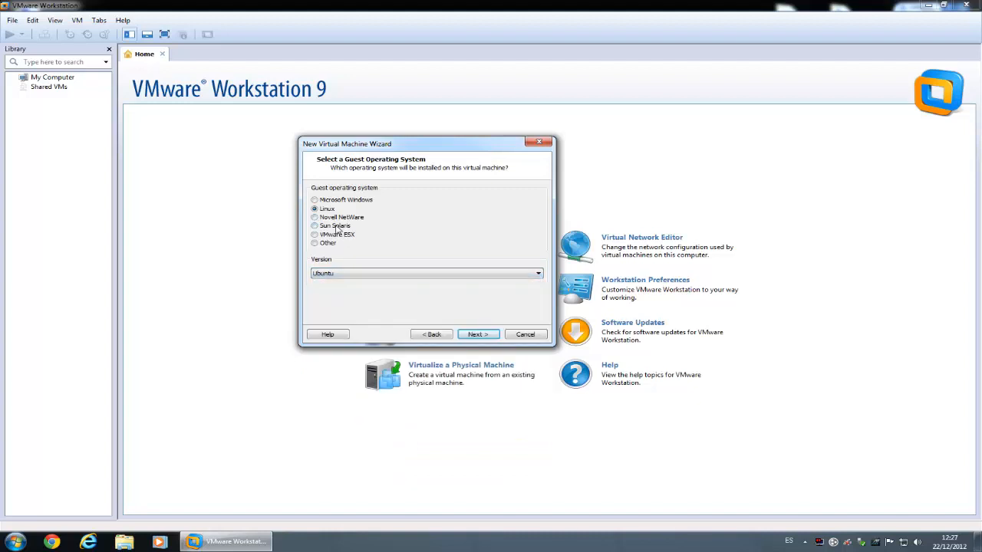
{"action": "left_click", "coordinate": [339, 274]}
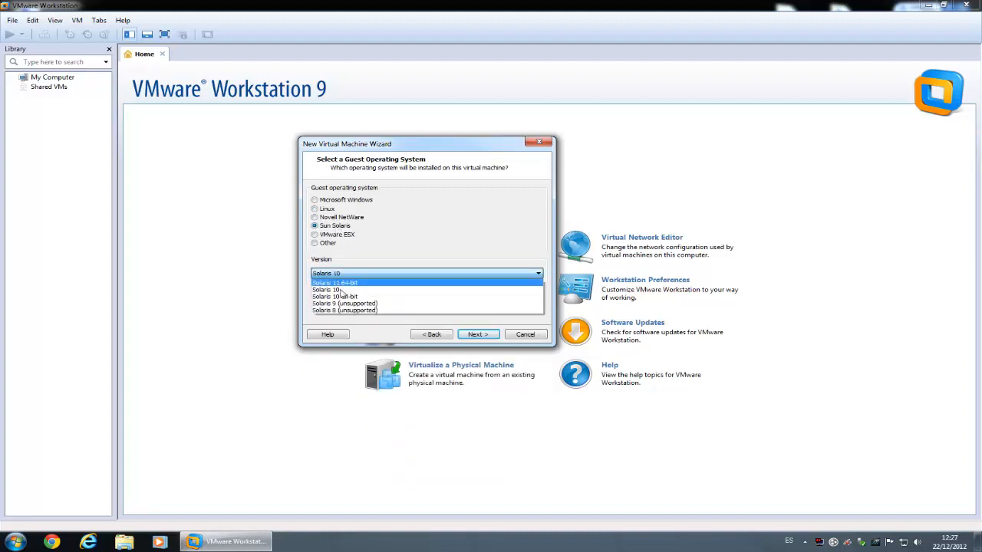
{"action": "left_click", "coordinate": [335, 242]}
{"action": "left_click", "coordinate": [339, 237]}
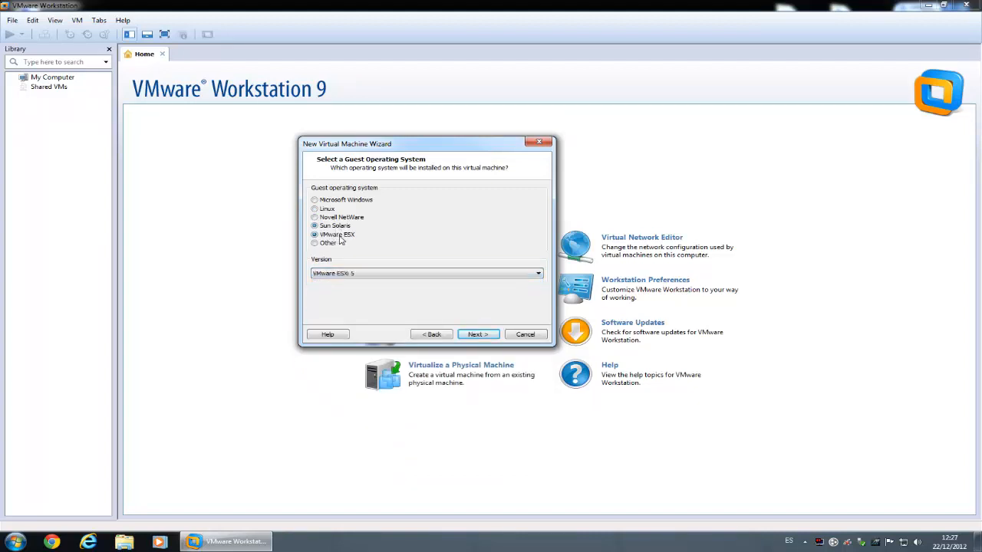
{"action": "left_click", "coordinate": [363, 274]}
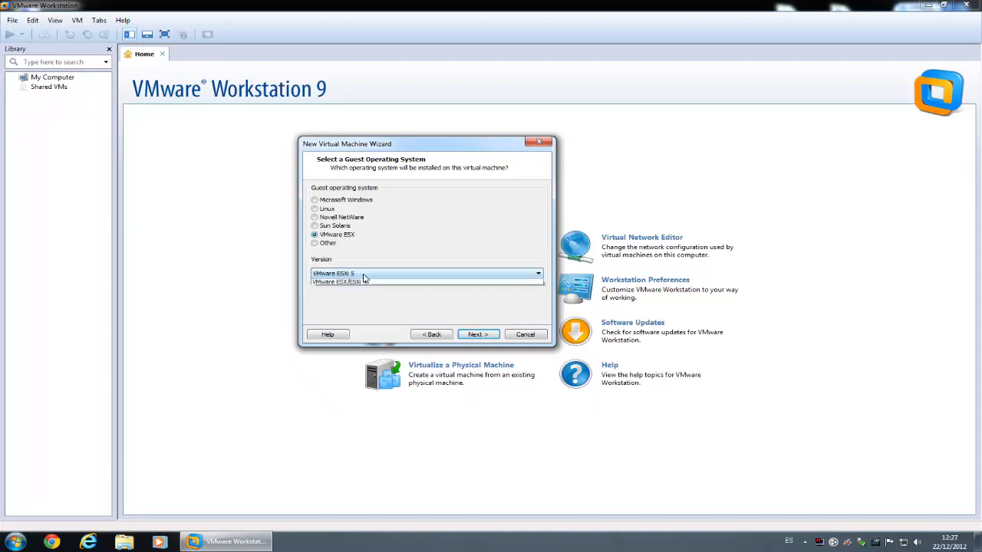
{"action": "left_click", "coordinate": [363, 273]}
{"action": "left_click", "coordinate": [328, 243]}
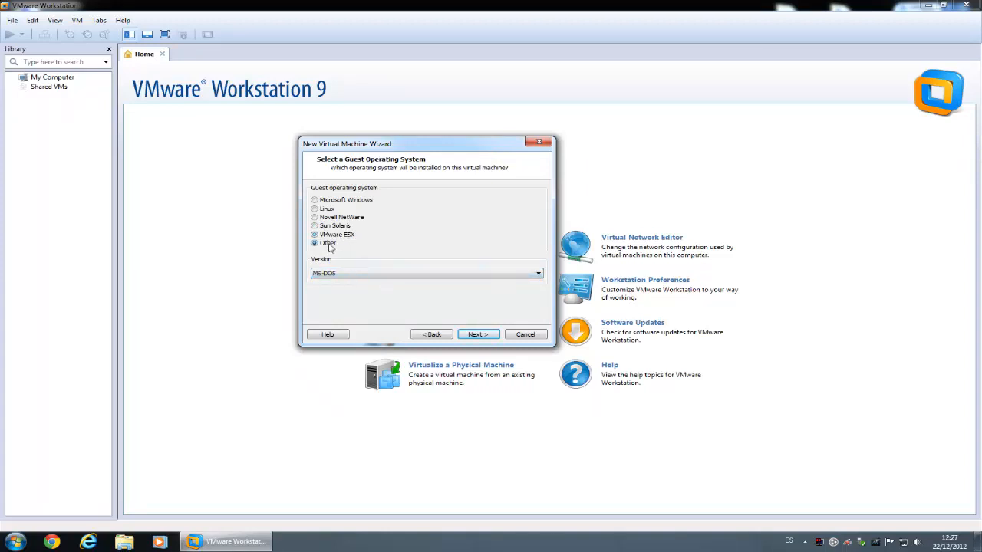
{"action": "left_click", "coordinate": [343, 275]}
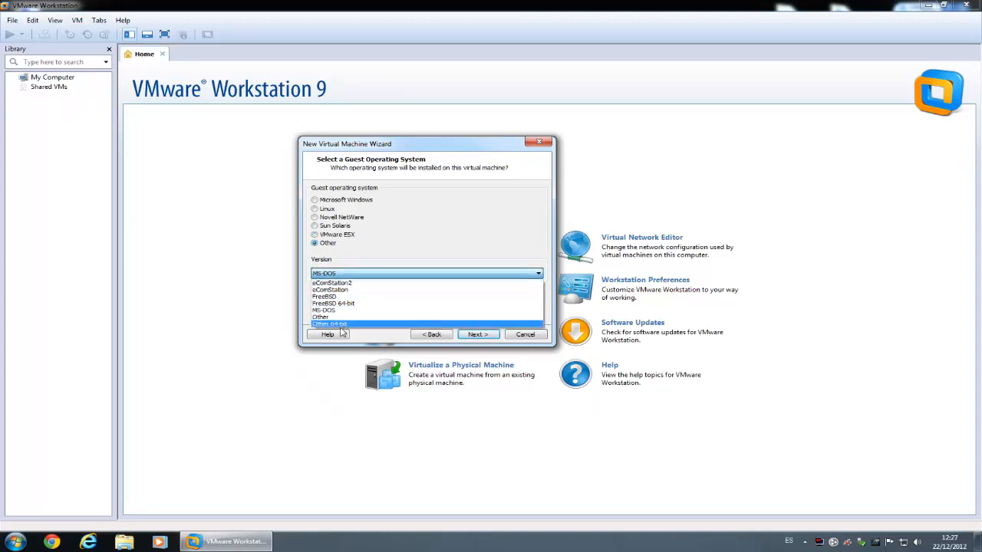
Step: Set the guest operating system to Microsoft Windows with the version Windows 8
{"action": "left_click", "coordinate": [336, 209]}
{"action": "left_click", "coordinate": [324, 201]}
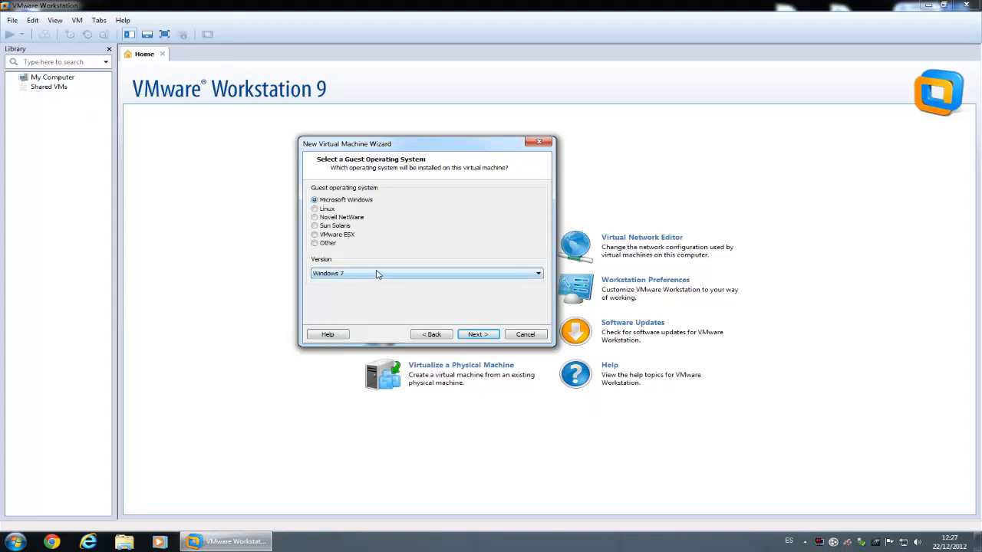
{"action": "left_click", "coordinate": [326, 213]}
{"action": "left_click", "coordinate": [327, 201]}
{"action": "left_click", "coordinate": [343, 274]}
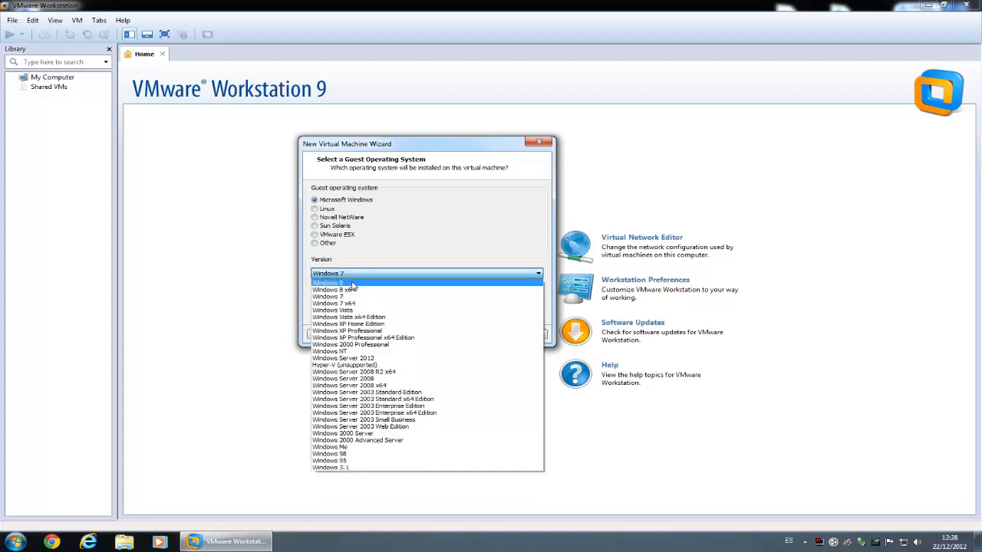
{"action": "left_click", "coordinate": [353, 284]}
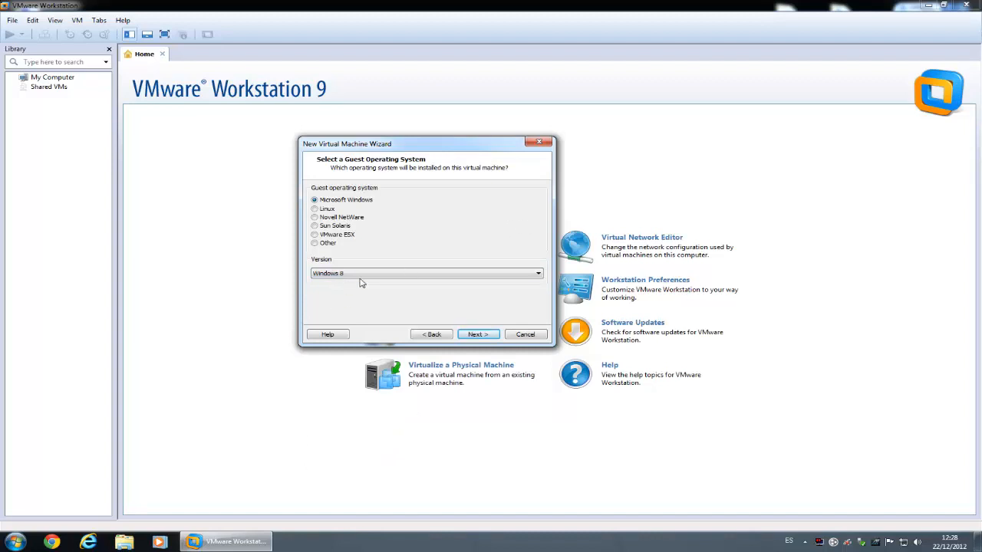
{"action": "left_click", "coordinate": [361, 275]}
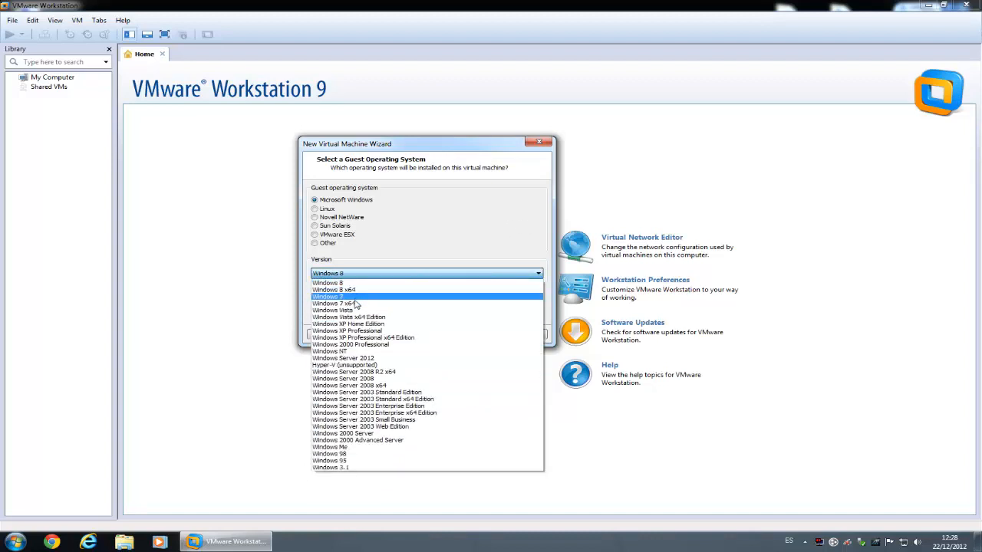
{"action": "left_click", "coordinate": [341, 283]}
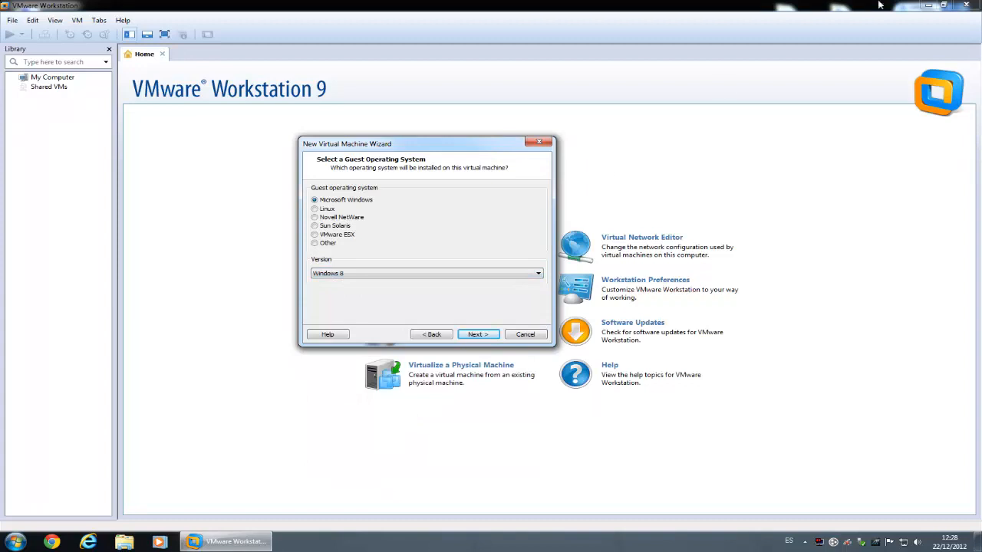
Step: Check the details of the Windows 8 disc image on the desktop and return to the virtual machine wizard
{"action": "left_click", "coordinate": [942, 6]}
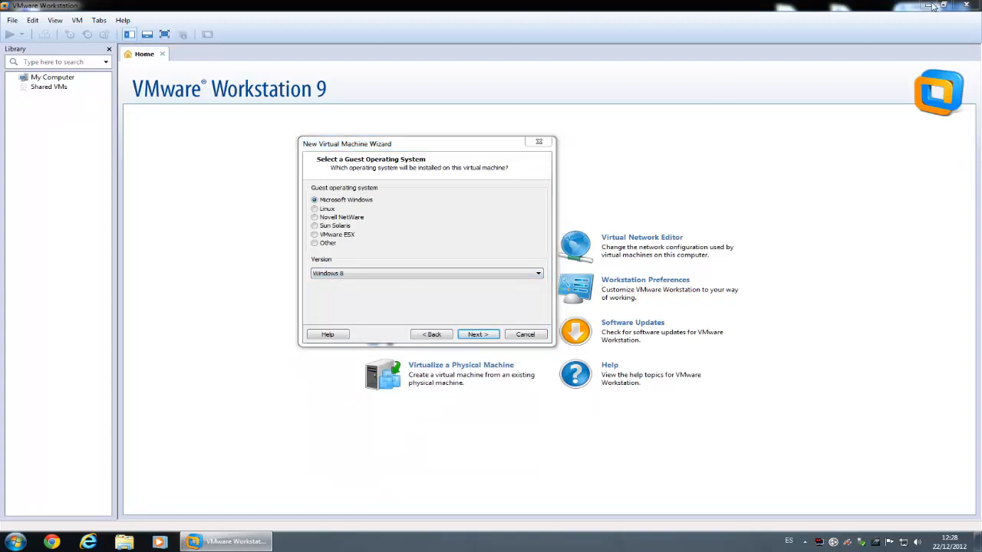
{"action": "left_click", "coordinate": [244, 547]}
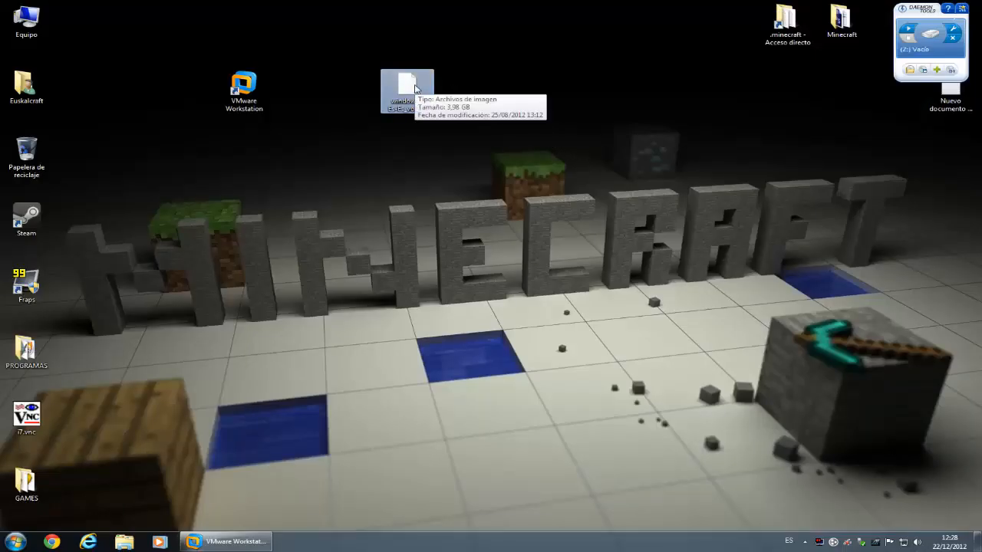
{"action": "left_click", "coordinate": [230, 542]}
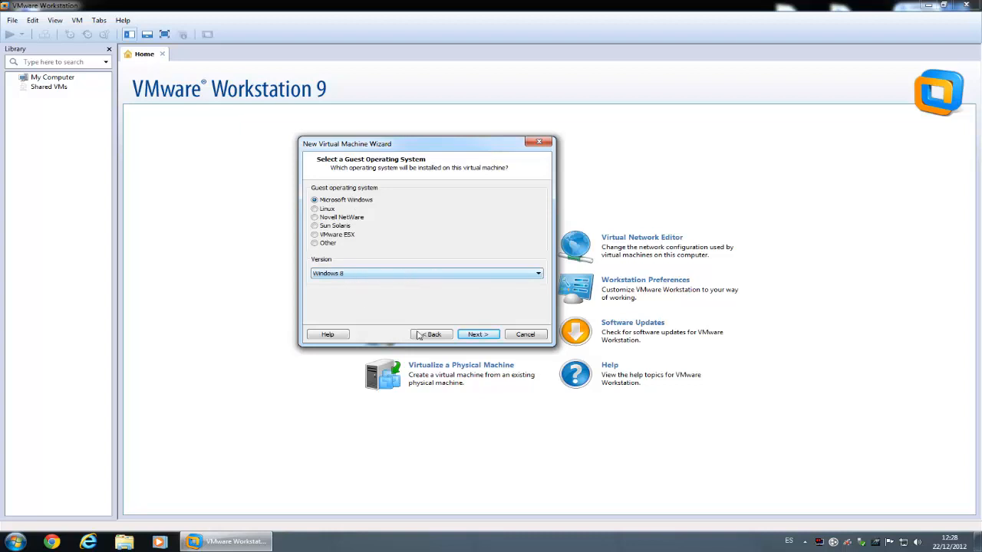
Step: Keep the name Windows 8 and the location C:\Maquinas Virtuales\Windows 8, and continue to the processor configuration
{"action": "left_click", "coordinate": [483, 337]}
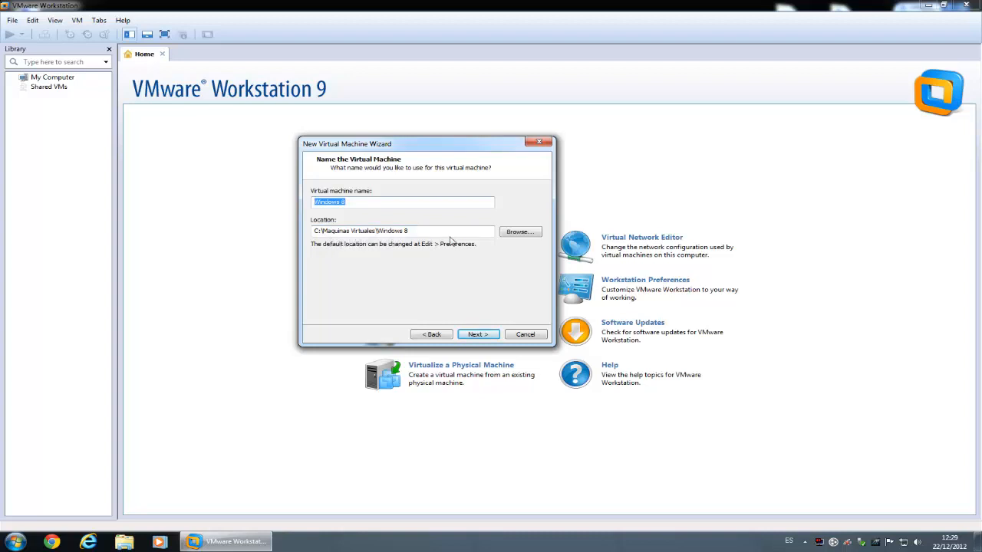
{"action": "left_click", "coordinate": [513, 233]}
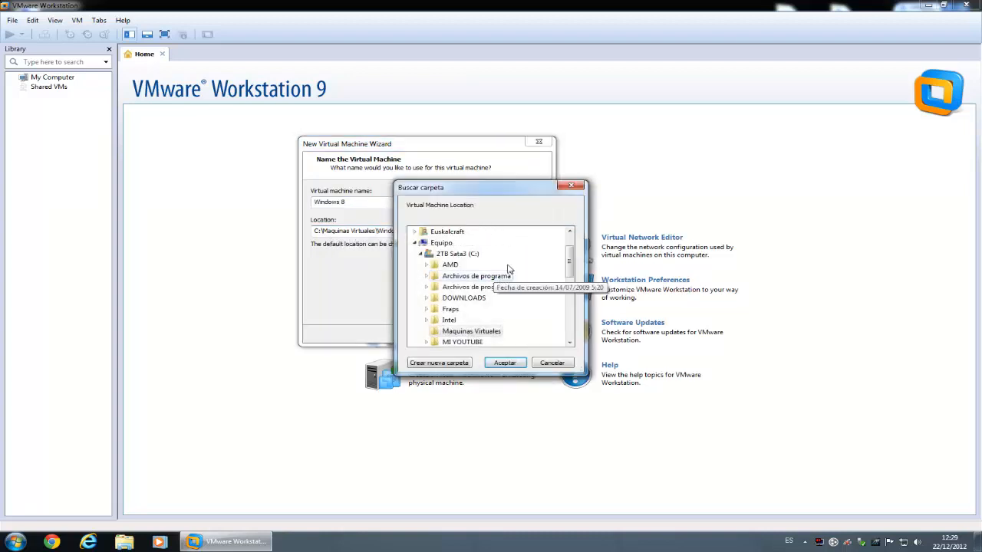
{"action": "left_click", "coordinate": [552, 362]}
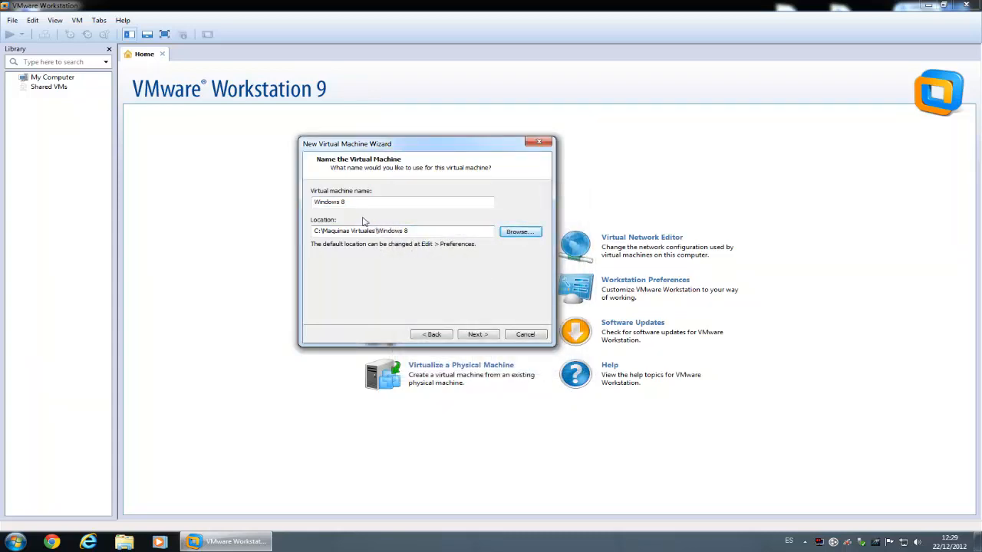
{"action": "left_click", "coordinate": [477, 335]}
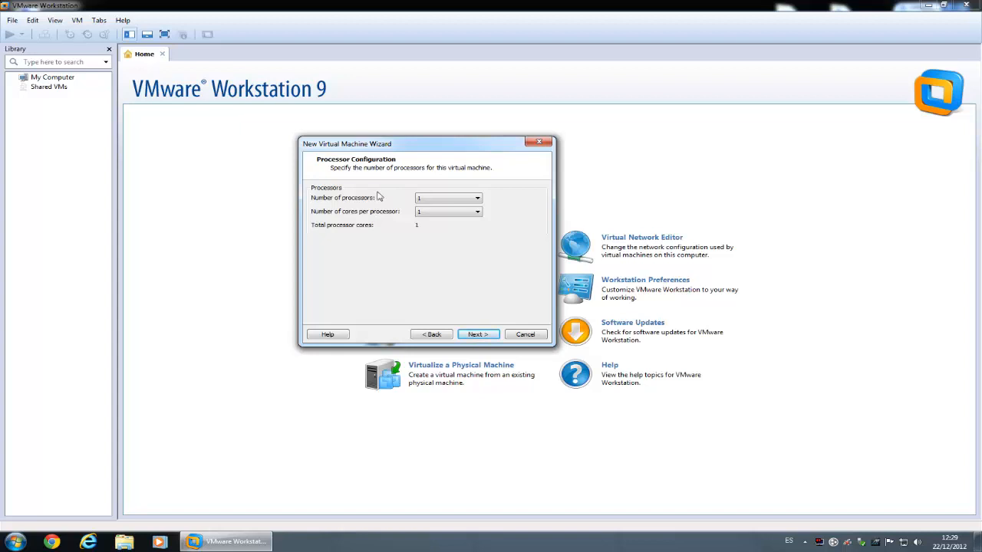
Step: Try configuring the virtual machine with 8 processors and 8 cores per processor
{"action": "left_click", "coordinate": [450, 200]}
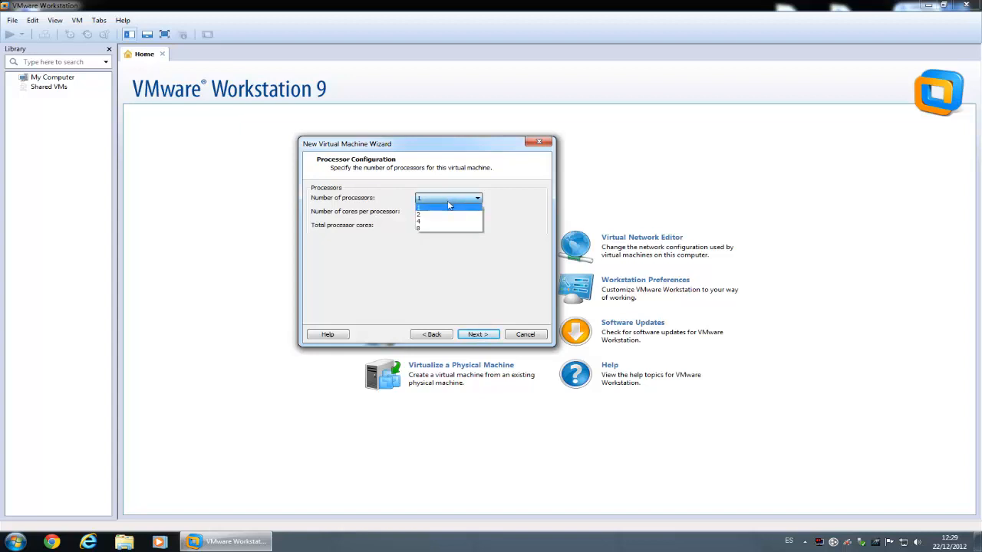
{"action": "left_click", "coordinate": [427, 215]}
{"action": "left_click", "coordinate": [428, 211]}
{"action": "left_click", "coordinate": [427, 256]}
{"action": "left_click", "coordinate": [427, 213]}
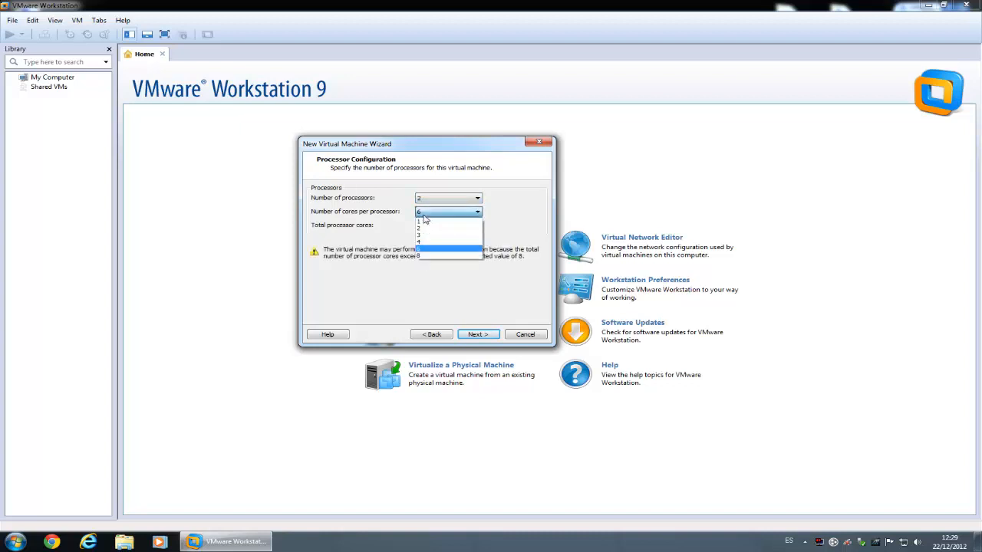
{"action": "left_click", "coordinate": [426, 256]}
{"action": "left_click", "coordinate": [423, 203]}
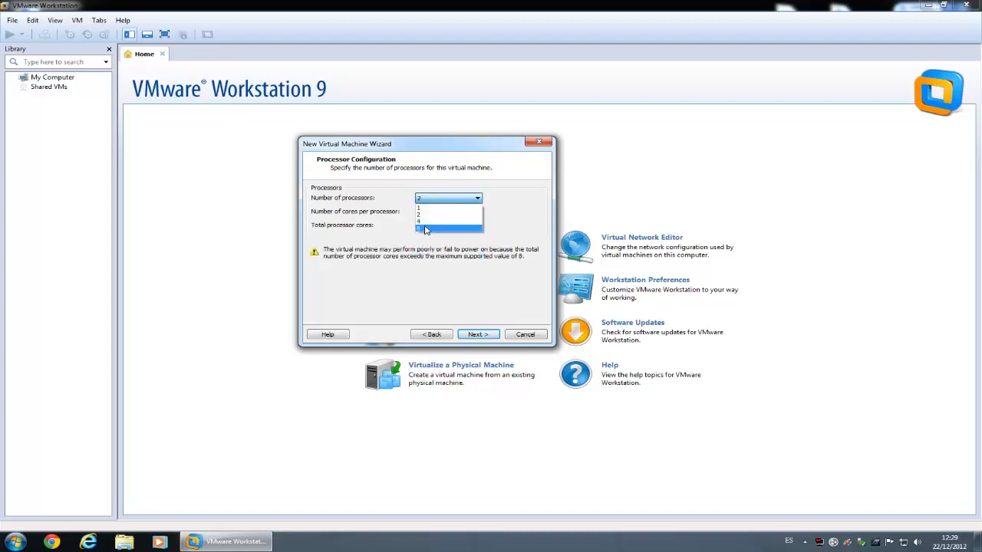
{"action": "left_click", "coordinate": [423, 228]}
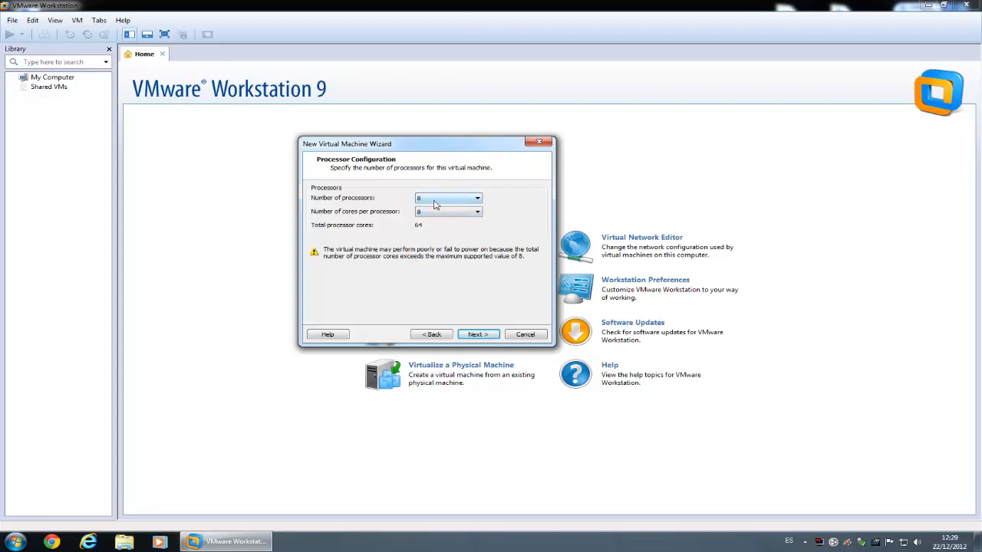
Step: Examine the host computer's CPU cores in the Windows Task Manager's performance graphs and close it
{"action": "right_click", "coordinate": [317, 546]}
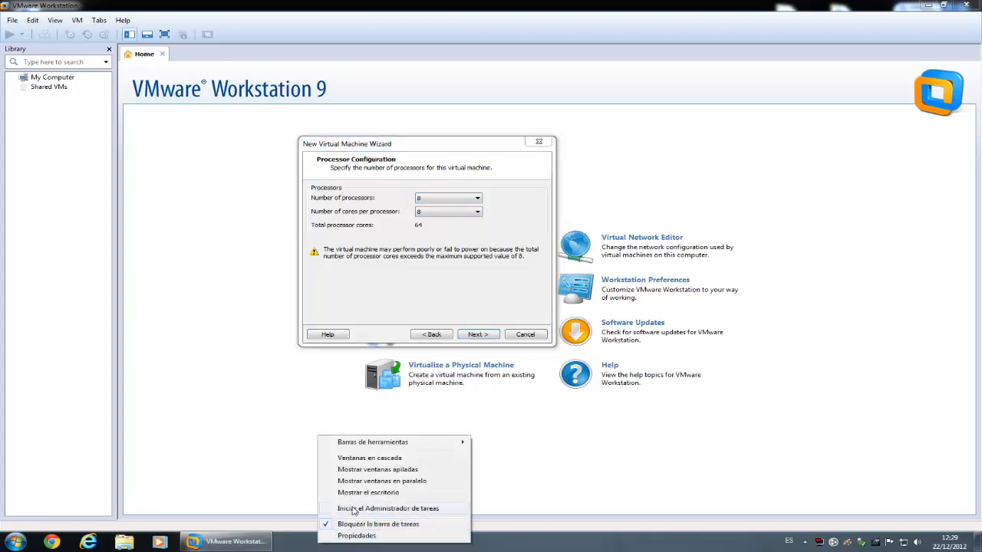
{"action": "left_click", "coordinate": [388, 509]}
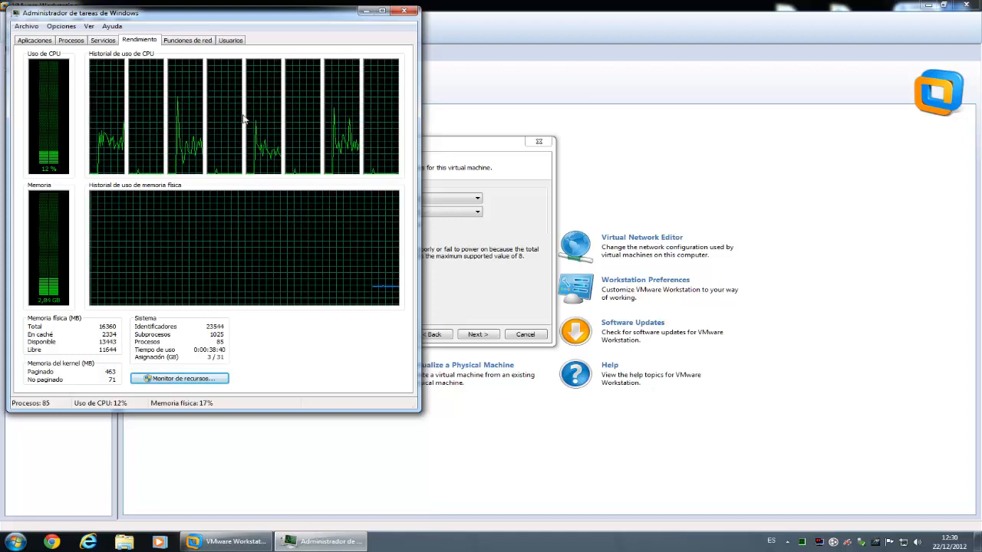
{"action": "left_click", "coordinate": [404, 11]}
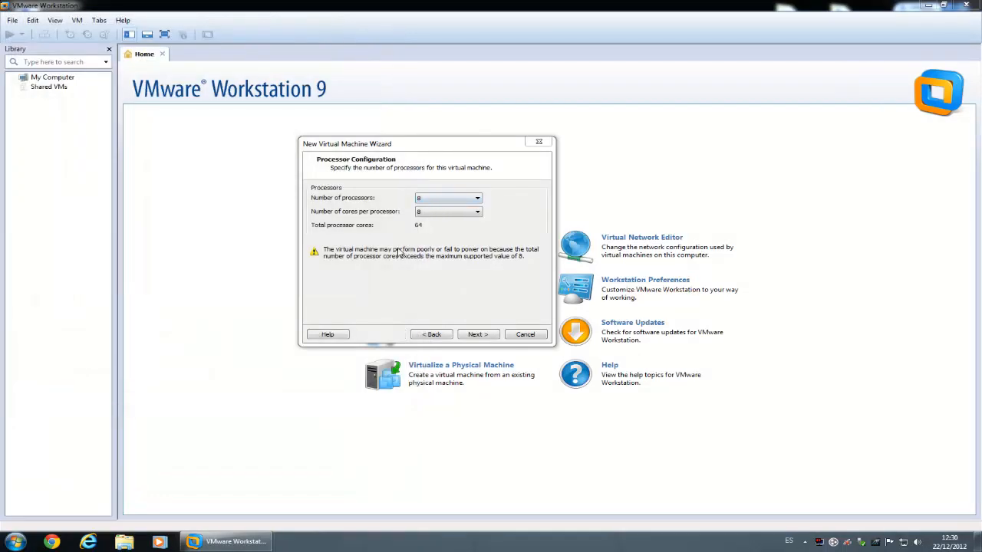
Step: Set 1 core per processor, trying 2 processors before setting the number of processors to 4
{"action": "left_click", "coordinate": [421, 201]}
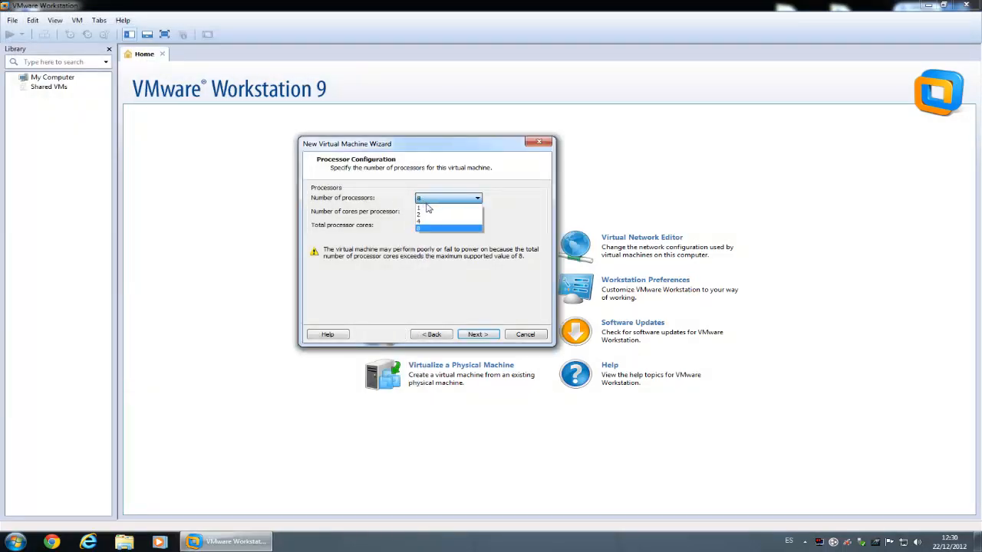
{"action": "left_click", "coordinate": [429, 217]}
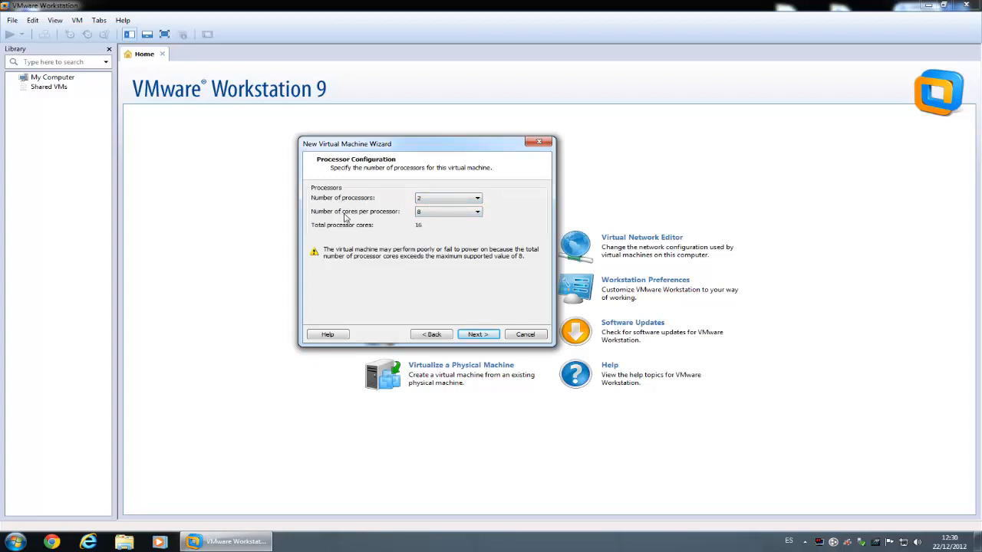
{"action": "left_click", "coordinate": [441, 216]}
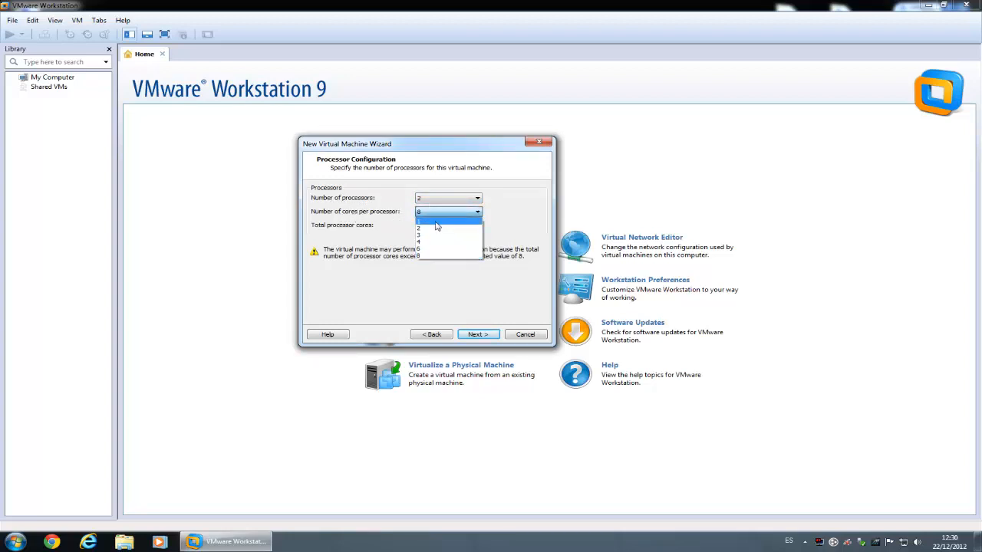
{"action": "left_click", "coordinate": [436, 220]}
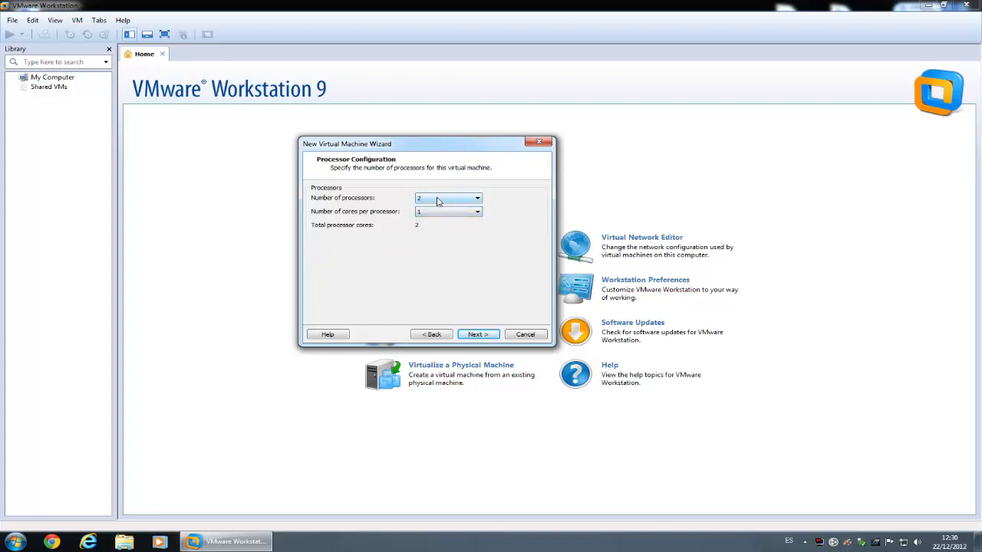
{"action": "left_click", "coordinate": [424, 201]}
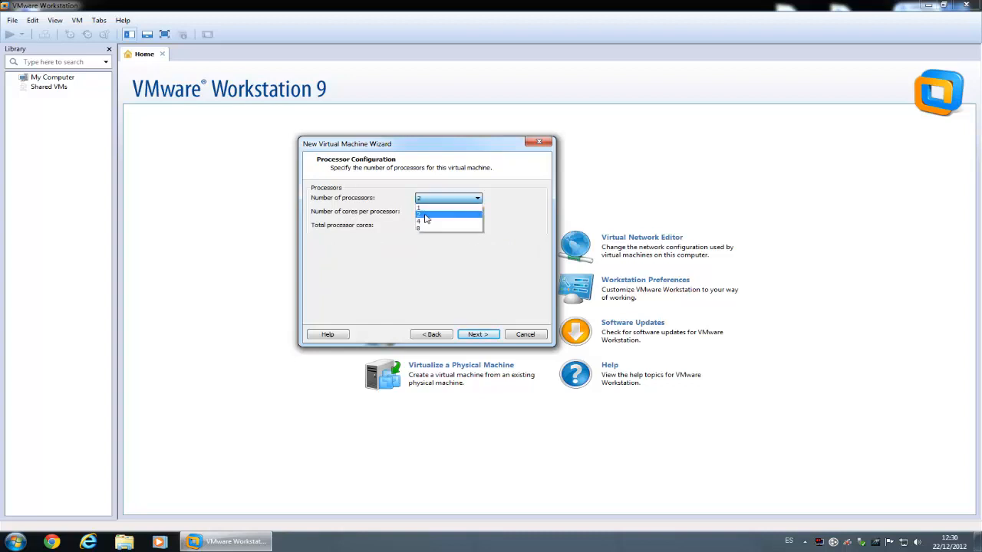
{"action": "left_click", "coordinate": [428, 223]}
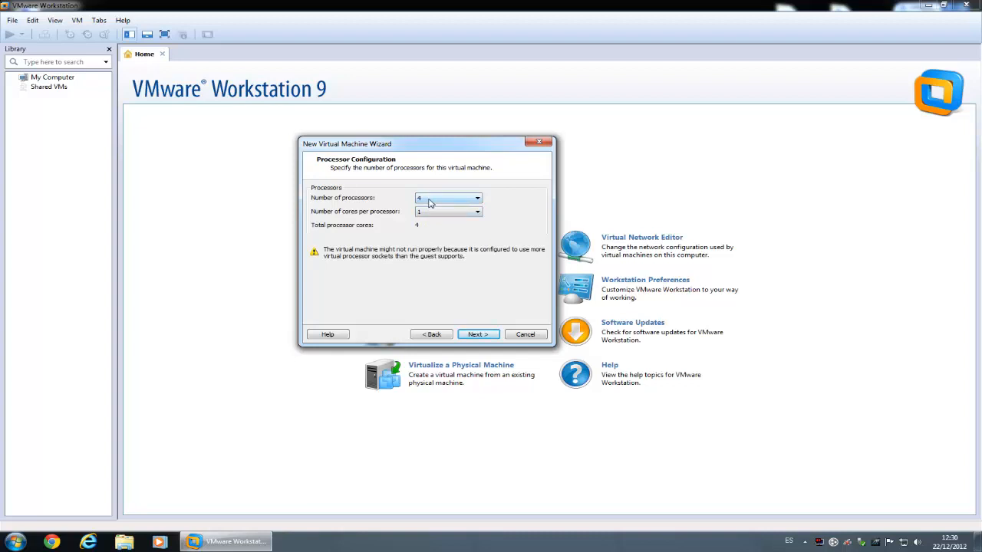
Step: Set the number of processors to 2 and continue to the memory configuration
{"action": "left_click", "coordinate": [425, 201]}
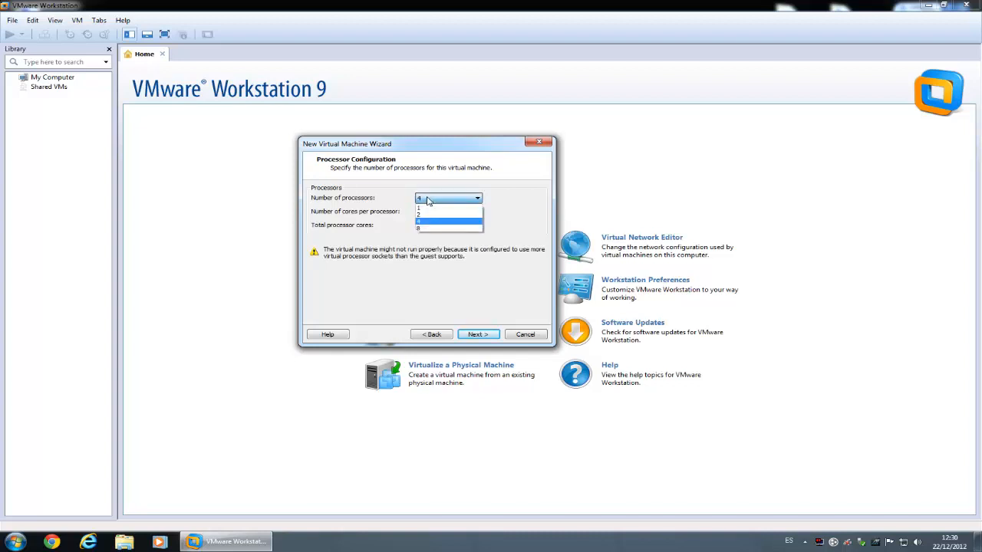
{"action": "left_click", "coordinate": [424, 215]}
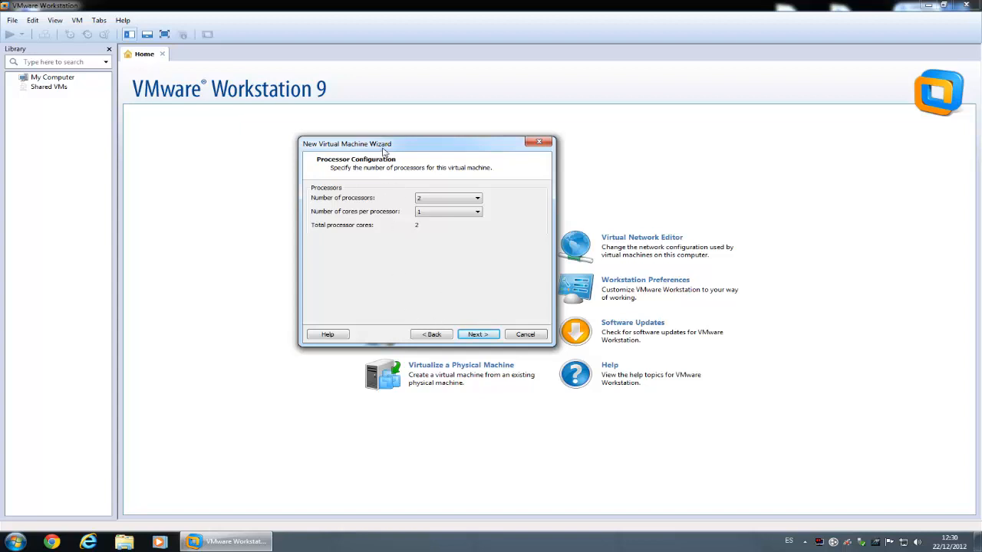
{"action": "left_click_drag", "start_coordinate": [382, 148], "coordinate": [367, 188]}
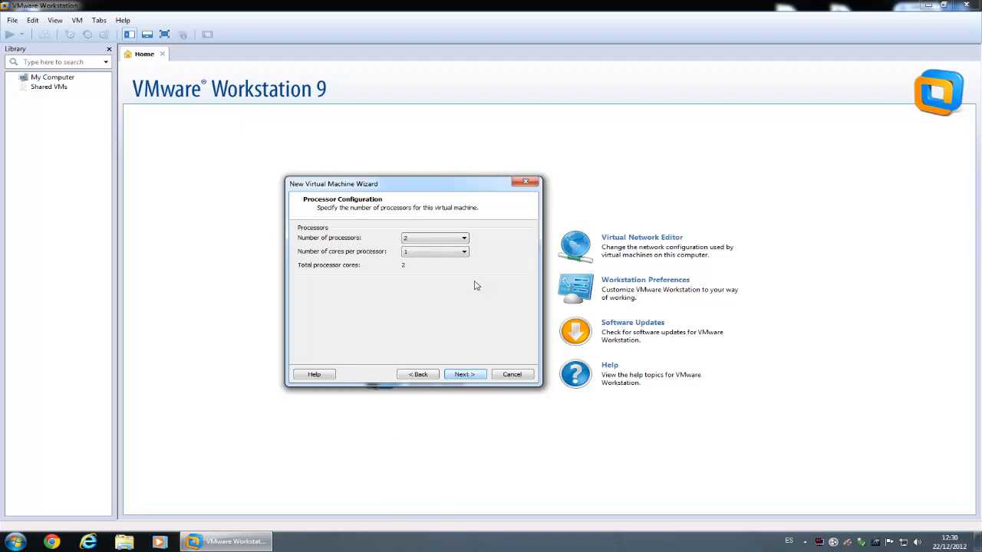
{"action": "left_click", "coordinate": [465, 375]}
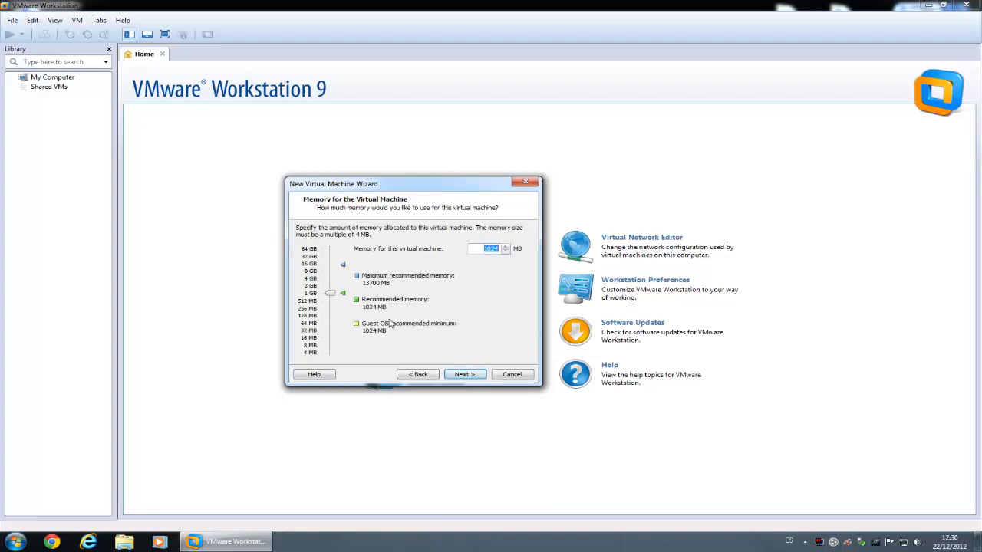
Step: Set the virtual machine's memory to 4096 MB, trying 13700 MB and 2048 MB first, and continue to the network type
{"action": "left_click_drag", "start_coordinate": [379, 190], "coordinate": [363, 169]}
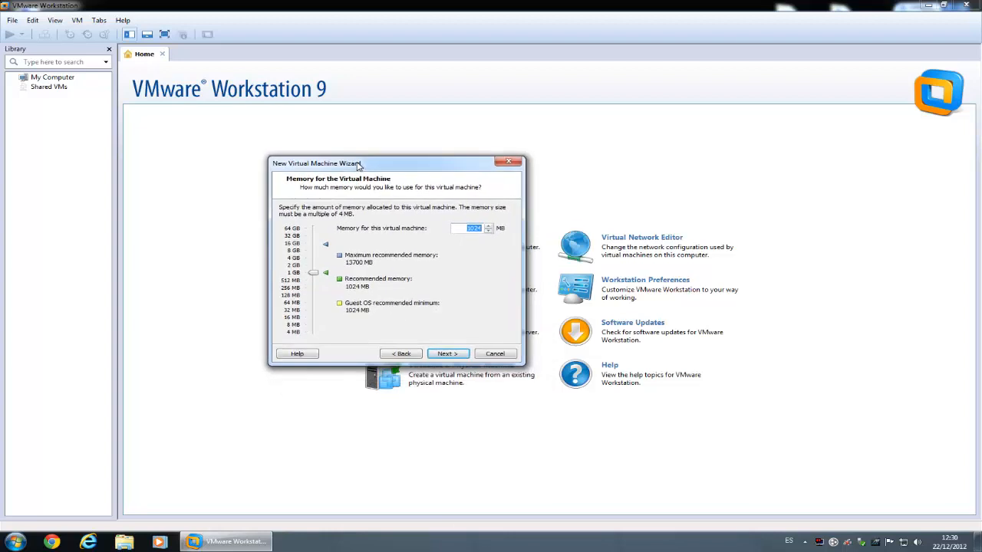
{"action": "left_click", "coordinate": [327, 247]}
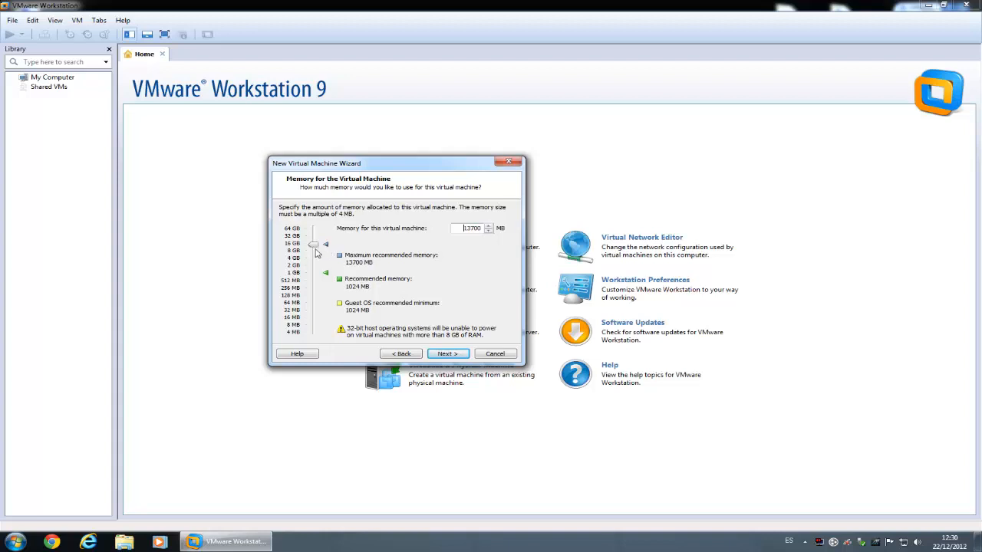
{"action": "left_click_drag", "start_coordinate": [313, 249], "coordinate": [314, 249]}
{"action": "left_click_drag", "start_coordinate": [314, 247], "coordinate": [312, 269]}
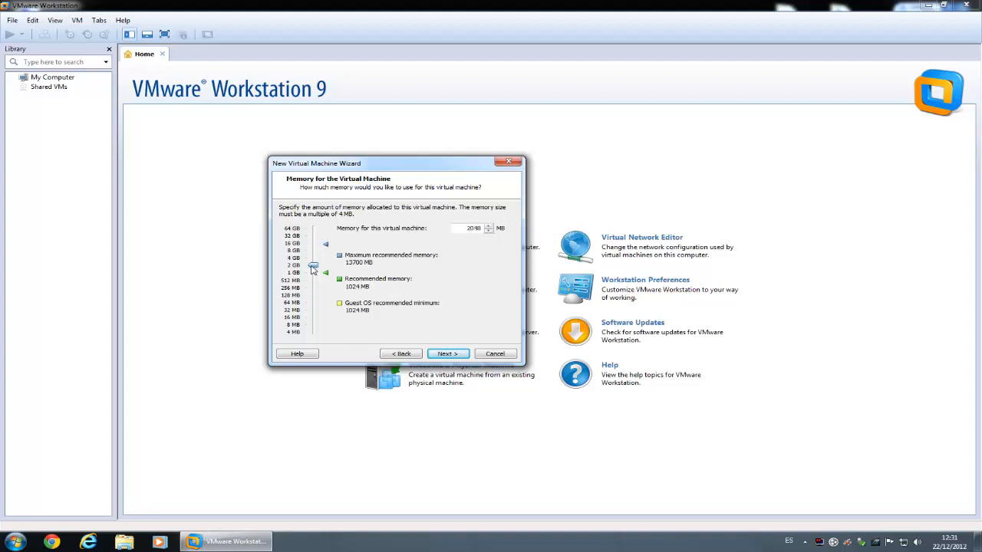
{"action": "left_click_drag", "start_coordinate": [313, 269], "coordinate": [288, 271]}
{"action": "left_click_drag", "start_coordinate": [313, 265], "coordinate": [313, 261]}
{"action": "left_click", "coordinate": [451, 355]}
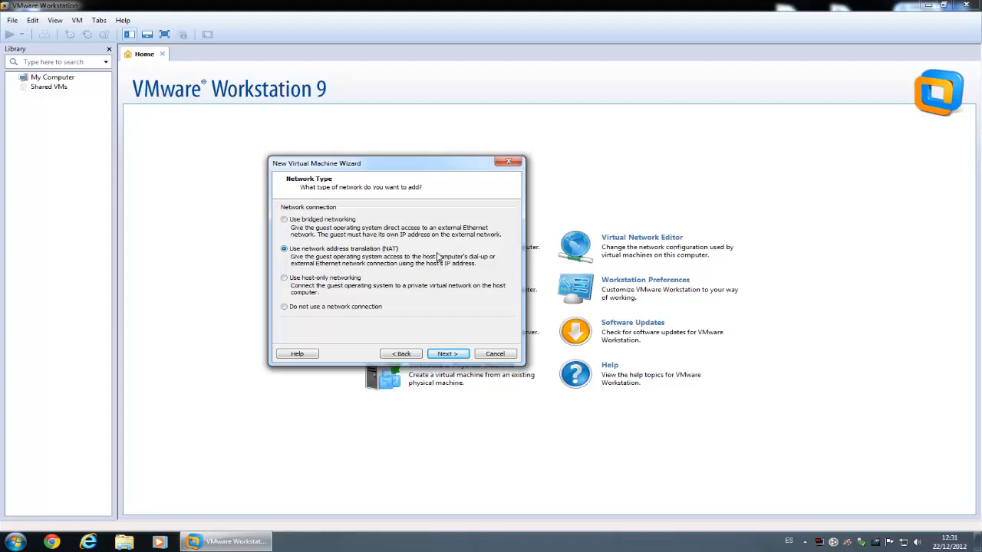
Step: Try the network connection options: no network connection, NAT, host-only networking and bridged networking
{"action": "left_click", "coordinate": [315, 309]}
{"action": "left_click_drag", "start_coordinate": [304, 168], "coordinate": [332, 167]}
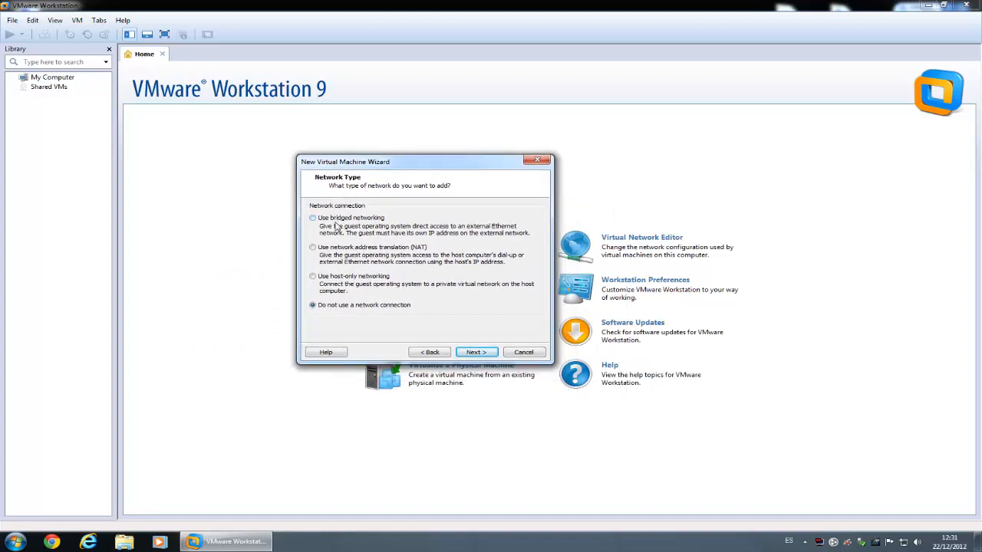
{"action": "left_click", "coordinate": [335, 250]}
{"action": "left_click", "coordinate": [332, 278]}
{"action": "left_click", "coordinate": [331, 280]}
{"action": "left_click", "coordinate": [342, 221]}
{"action": "mouse_move", "coordinate": [904, 546]}
{"action": "mouse_move", "coordinate": [902, 544]}
{"action": "left_click", "coordinate": [326, 219]}
{"action": "left_click", "coordinate": [343, 280]}
{"action": "left_click_drag", "start_coordinate": [376, 171], "coordinate": [366, 150]}
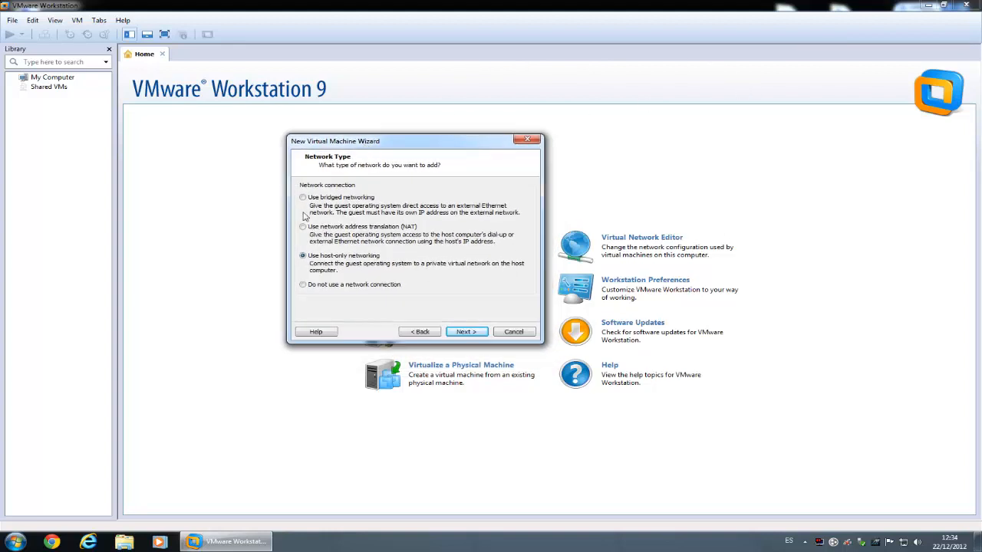
{"action": "left_click", "coordinate": [321, 227]}
{"action": "left_click", "coordinate": [318, 199]}
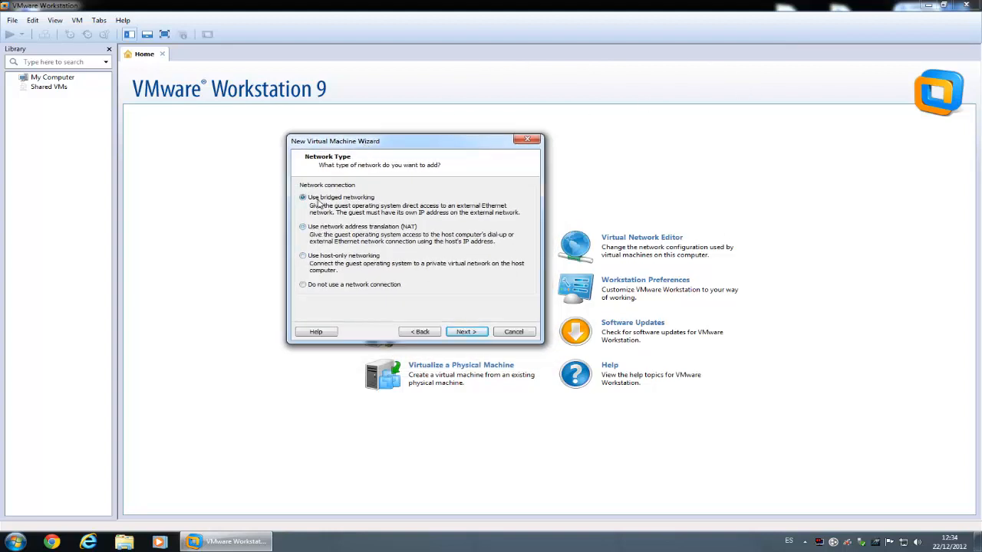
{"action": "left_click", "coordinate": [317, 255]}
{"action": "left_click_drag", "start_coordinate": [290, 145], "coordinate": [228, 146]}
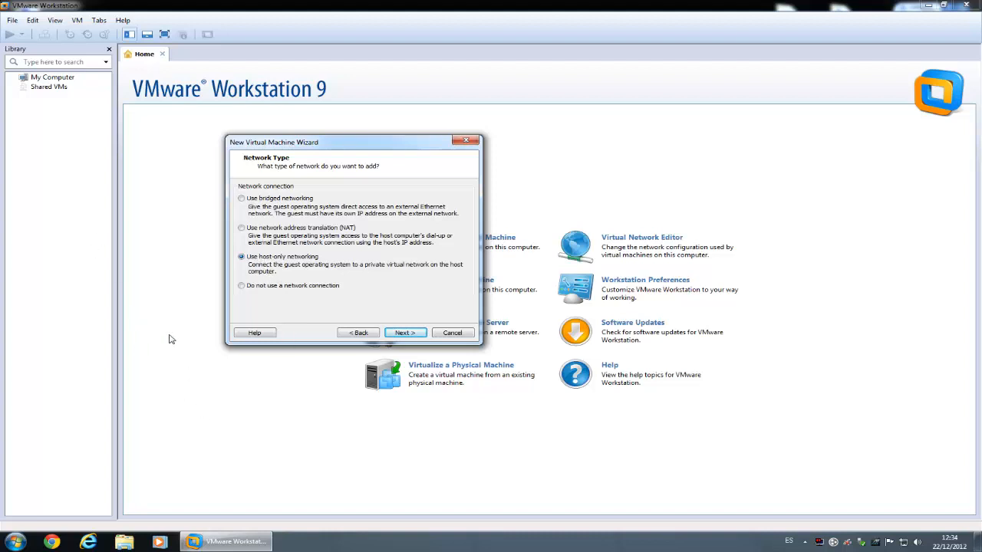
Step: Choose bridged networking, keep the recommended LSI Logic SAS controller and continue to the disk selection
{"action": "left_click", "coordinate": [281, 201]}
{"action": "left_click", "coordinate": [406, 335]}
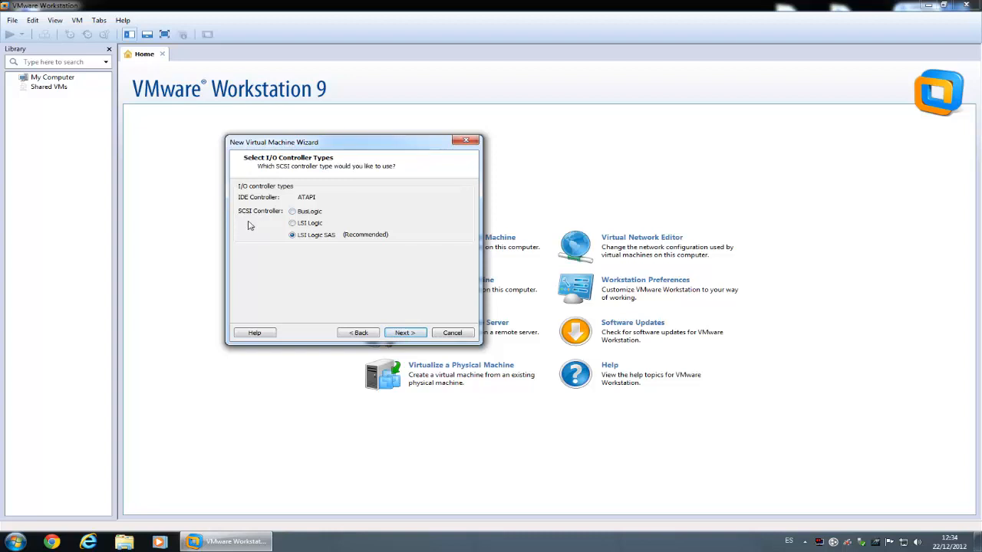
{"action": "left_click", "coordinate": [405, 334]}
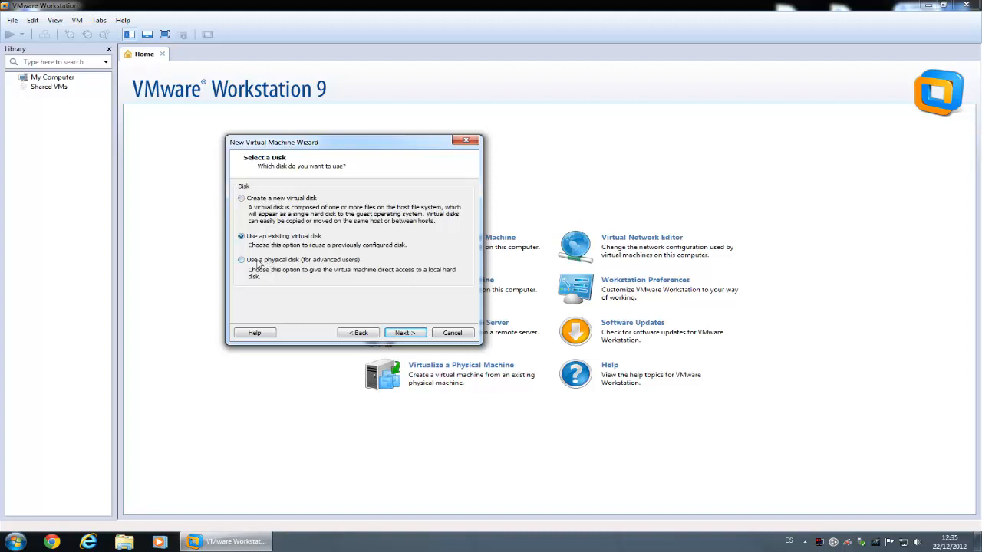
Step: Choose to create a new virtual disk and keep the recommended SCSI disk type
{"action": "left_click", "coordinate": [257, 260]}
{"action": "left_click", "coordinate": [402, 267]}
{"action": "left_click", "coordinate": [265, 238]}
{"action": "left_click", "coordinate": [404, 334]}
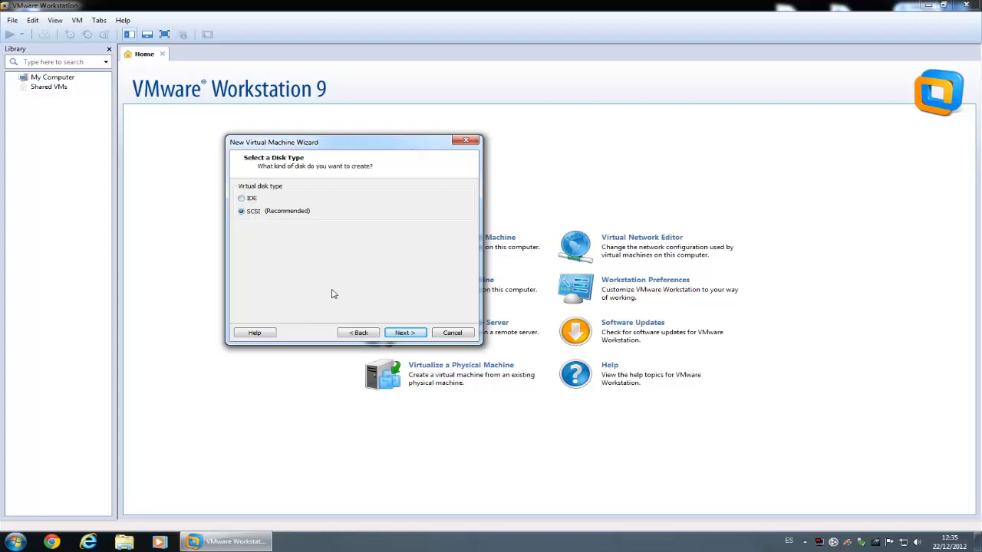
{"action": "left_click", "coordinate": [421, 338]}
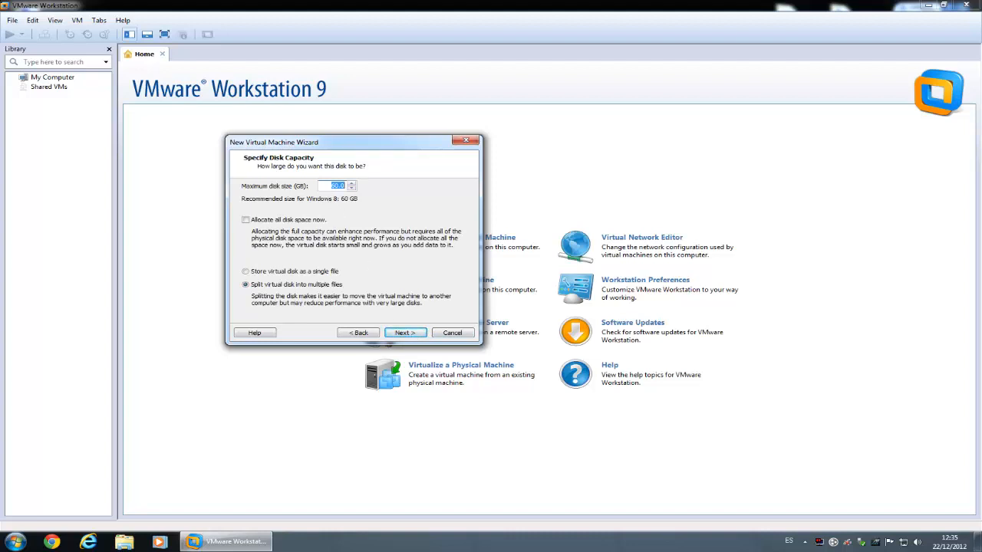
Step: Keep the maximum disk size of 60 GB, store the virtual disk as a single file and continue
{"action": "left_click", "coordinate": [338, 186]}
{"action": "left_click", "coordinate": [279, 271]}
{"action": "left_click", "coordinate": [265, 284]}
{"action": "left_click", "coordinate": [261, 275]}
{"action": "left_click", "coordinate": [264, 286]}
{"action": "left_click", "coordinate": [260, 274]}
{"action": "left_click", "coordinate": [265, 274]}
{"action": "left_click", "coordinate": [404, 333]}
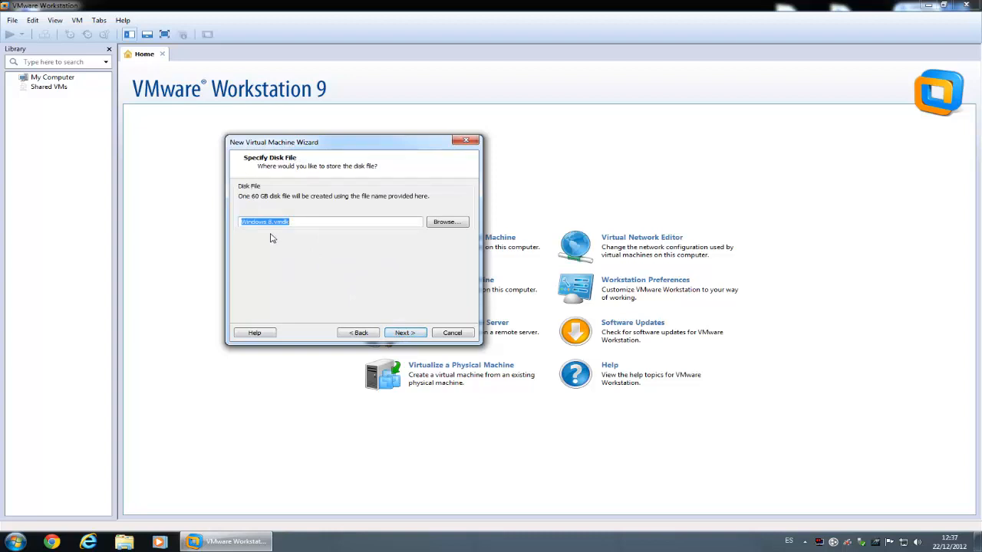
Step: Keep Windows 8.vmdk as the disk file name, cancel browsing for another location and continue to the settings summary
{"action": "left_click", "coordinate": [290, 221]}
{"action": "key", "text": "shift+Left"}
{"action": "key", "text": "shift+Left"}
{"action": "key", "text": "shift+Left"}
{"action": "key", "text": "shift+Left"}
{"action": "key", "text": "shift+Left"}
{"action": "key", "text": "shift+Left"}
{"action": "key", "text": "shift+Left"}
{"action": "key", "text": "shift+Left"}
{"action": "key", "text": "shift+Left"}
{"action": "key", "text": "shift+Left"}
{"action": "key", "text": "shift+Left"}
{"action": "key", "text": "shift+Left"}
{"action": "key", "text": "shift+Left"}
{"action": "key", "text": "shift+Left"}
{"action": "left_click", "coordinate": [448, 224]}
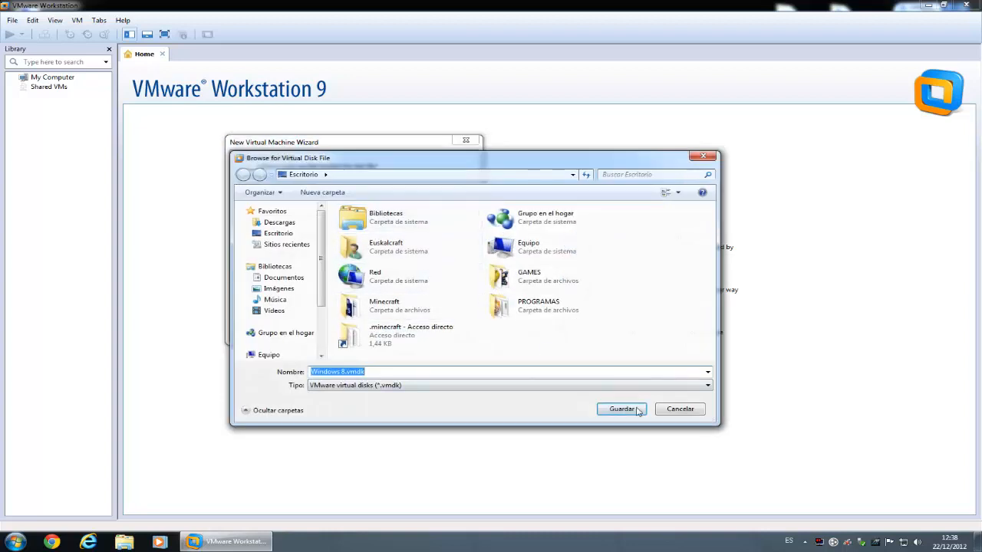
{"action": "left_click", "coordinate": [668, 410]}
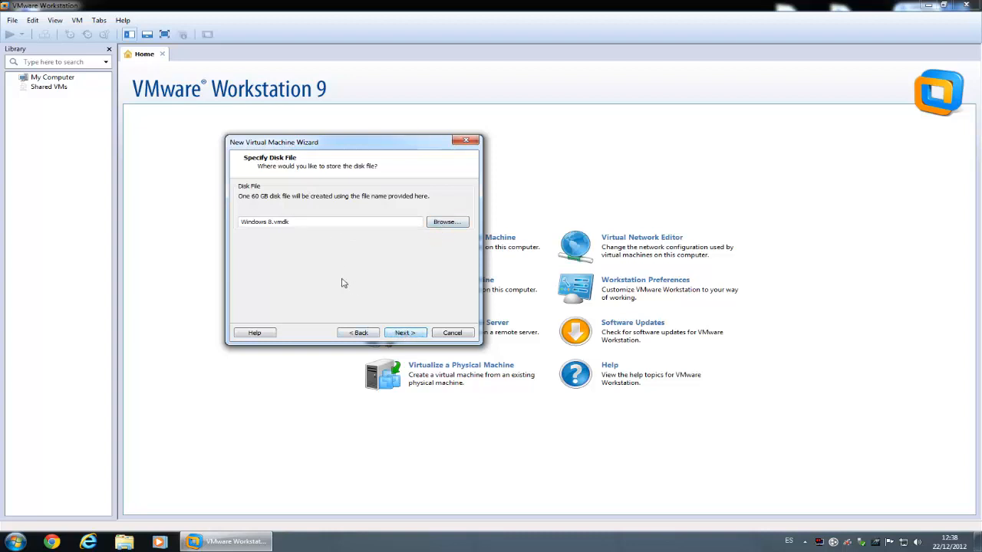
{"action": "left_click", "coordinate": [408, 334]}
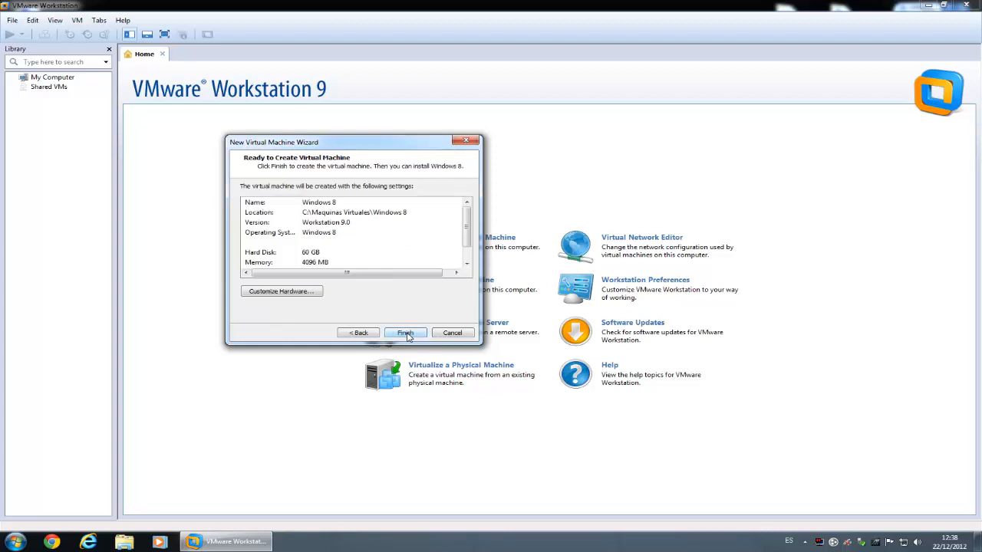
Step: Review the virtual machine's summary and examine its hardware devices from memory and processors to the display
{"action": "mouse_move", "coordinate": [467, 224]}
{"action": "left_mouse_down"}
{"action": "mouse_move", "coordinate": [468, 238]}
{"action": "mouse_move", "coordinate": [467, 217]}
{"action": "left_mouse_up"}
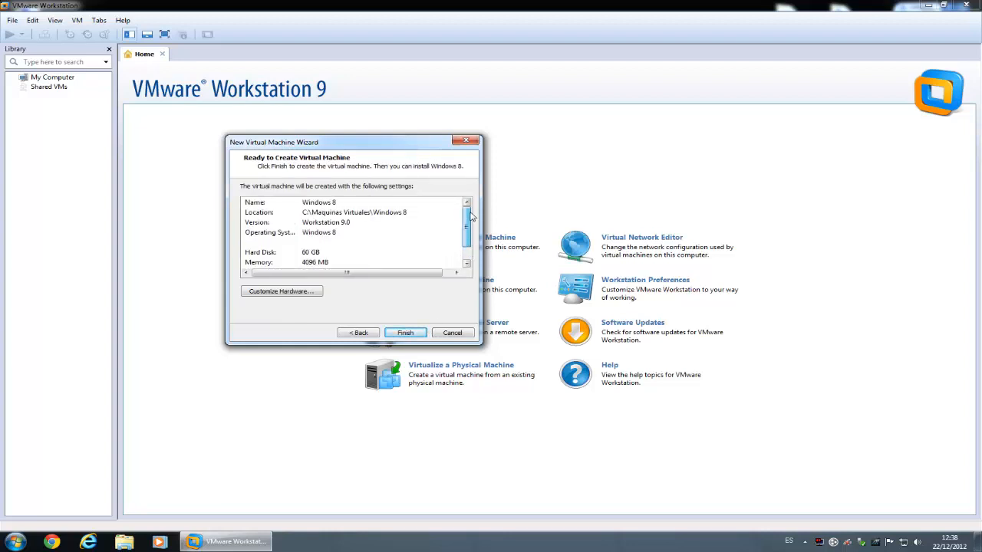
{"action": "left_click", "coordinate": [406, 337]}
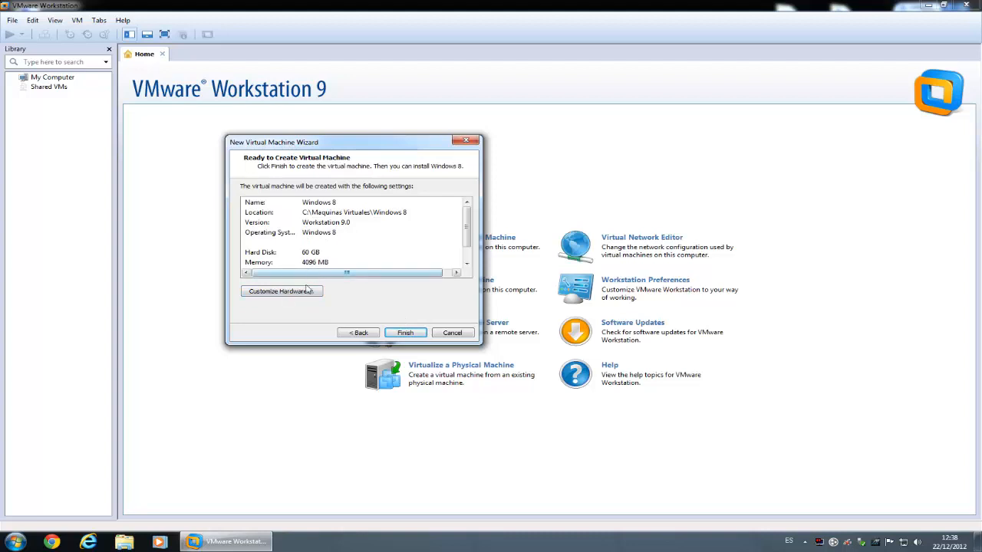
{"action": "left_click", "coordinate": [281, 292]}
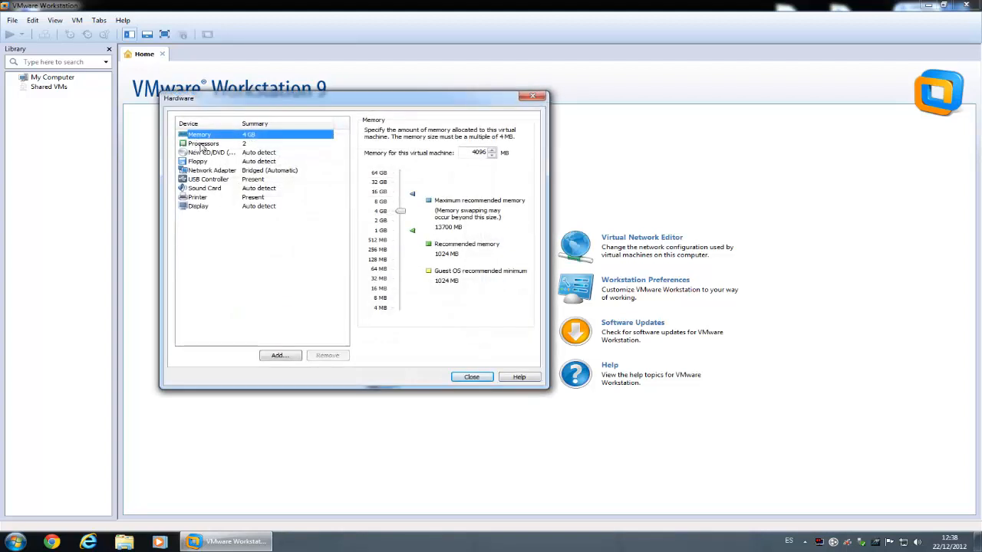
{"action": "left_click", "coordinate": [204, 145]}
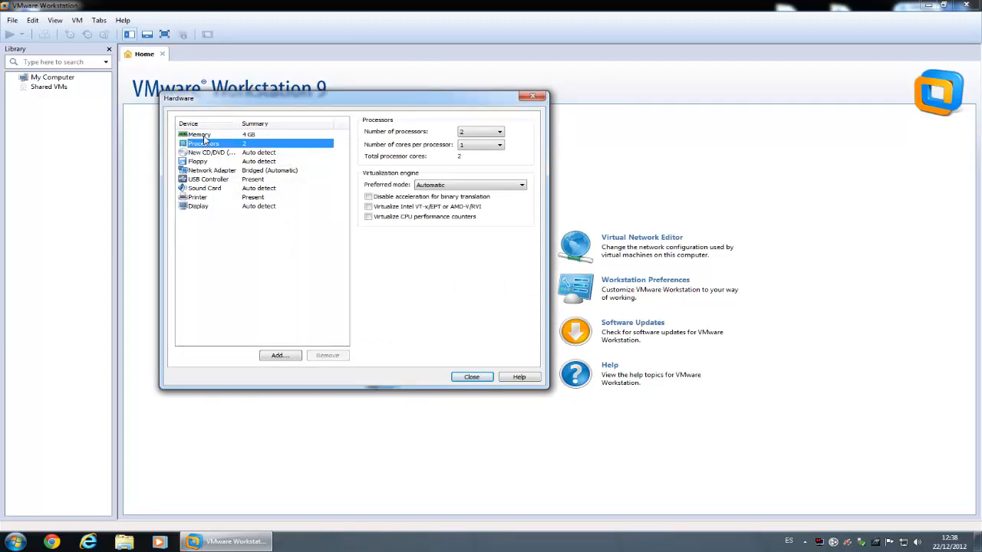
{"action": "left_click", "coordinate": [204, 136]}
{"action": "left_click", "coordinate": [204, 144]}
{"action": "left_click", "coordinate": [206, 153]}
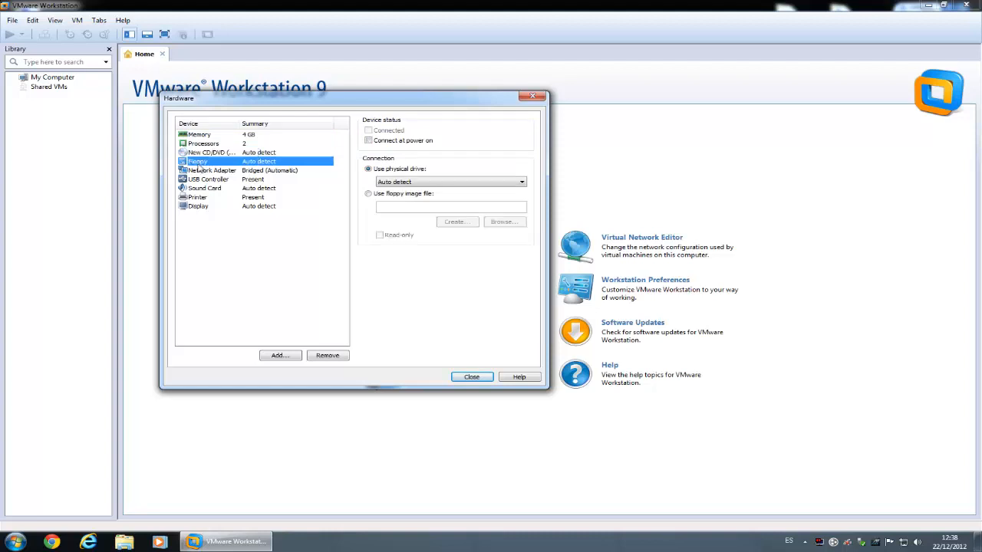
{"action": "left_click", "coordinate": [200, 172]}
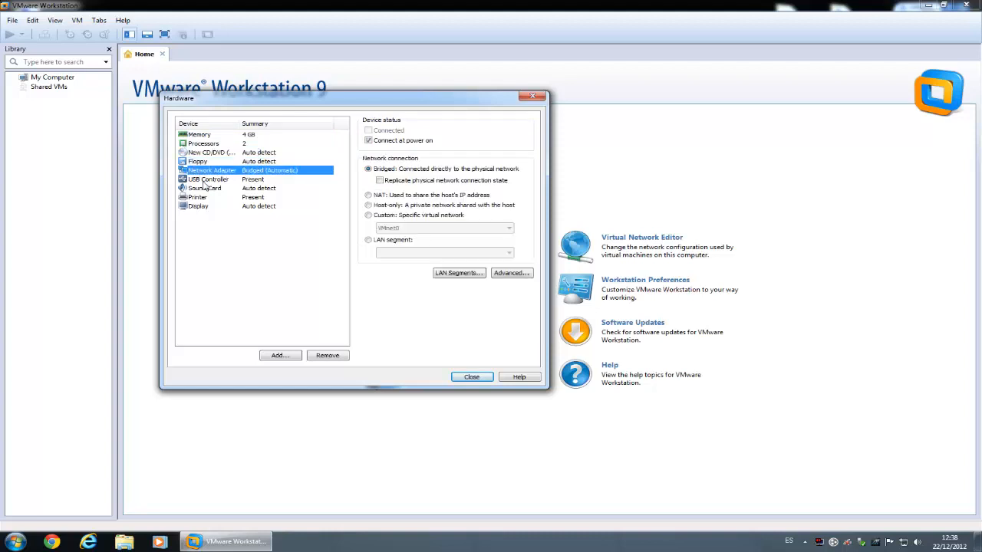
{"action": "left_click", "coordinate": [205, 181]}
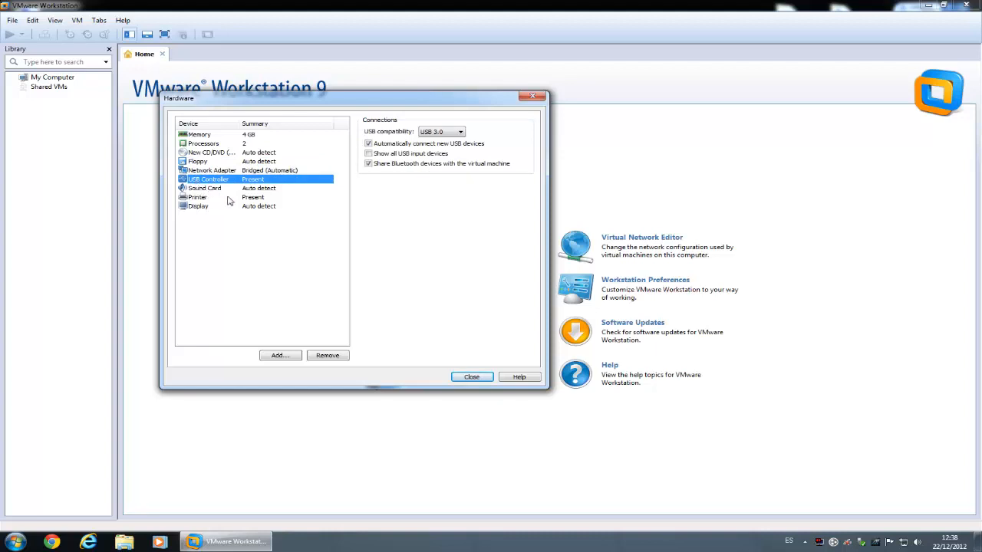
{"action": "left_click", "coordinate": [208, 190]}
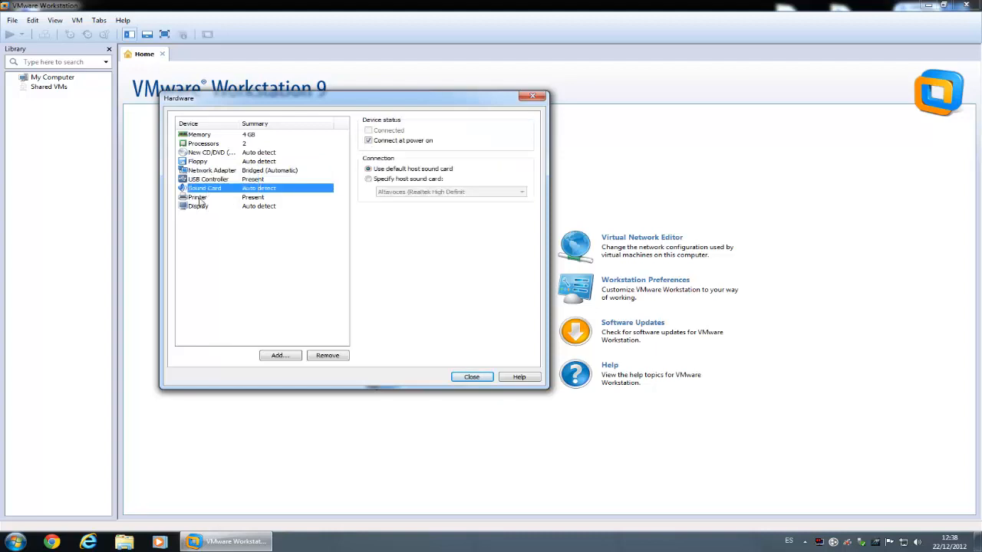
{"action": "left_click", "coordinate": [198, 199]}
{"action": "left_click", "coordinate": [198, 205]}
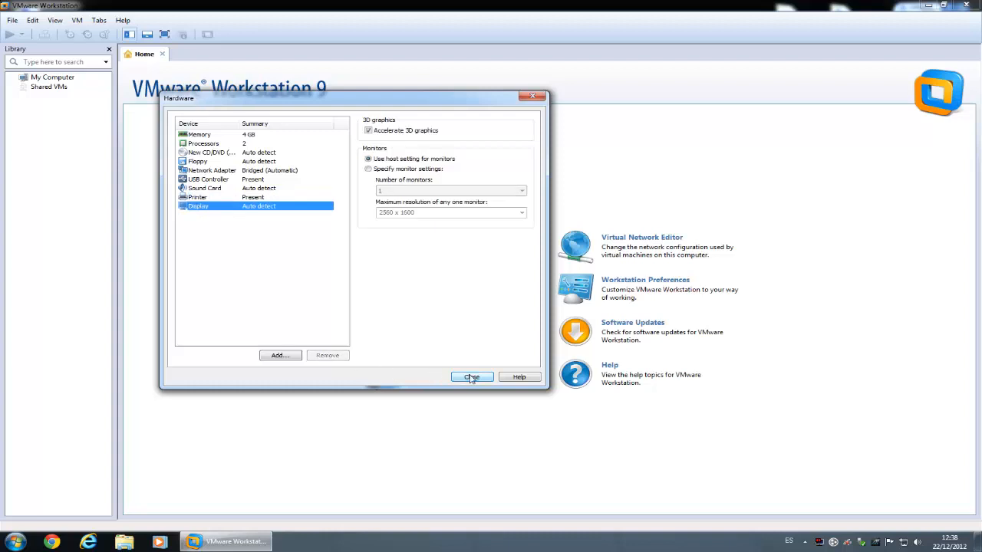
{"action": "left_click", "coordinate": [471, 376]}
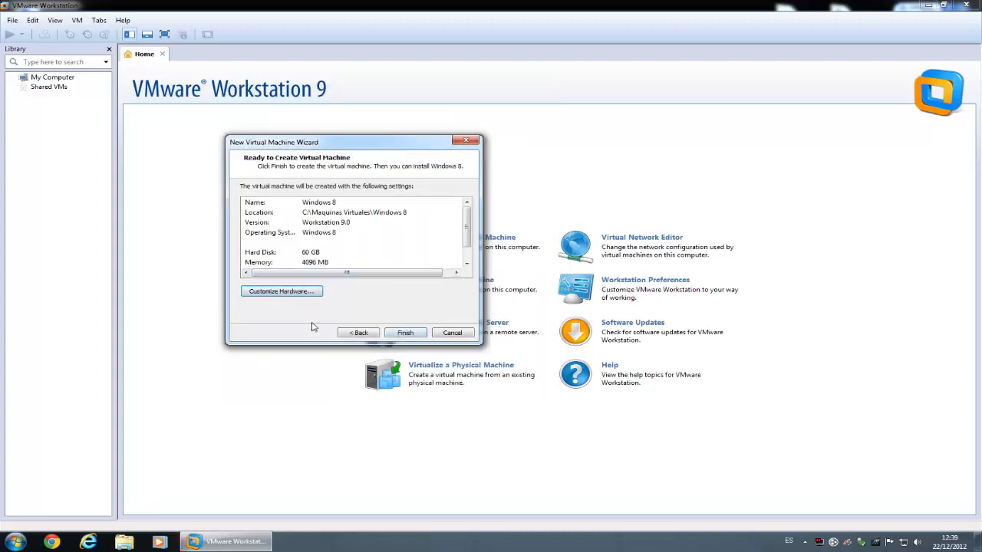
Step: Finish creating the Windows 8 virtual machine and close the Home page
{"action": "left_click", "coordinate": [405, 333]}
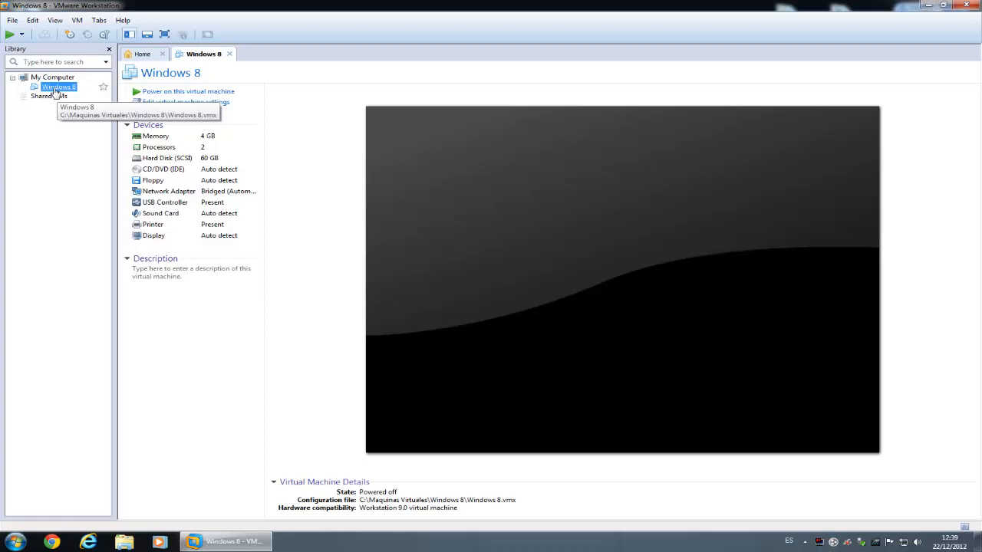
{"action": "left_click", "coordinate": [143, 54]}
{"action": "left_click", "coordinate": [162, 54]}
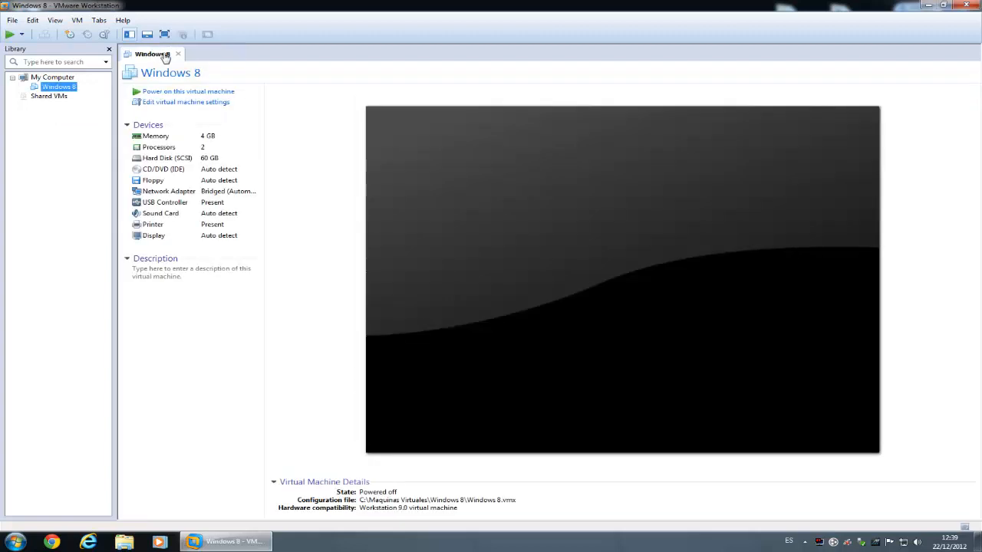
Step: Open the settings of the Windows 8 virtual machine from the library
{"action": "right_click", "coordinate": [50, 89]}
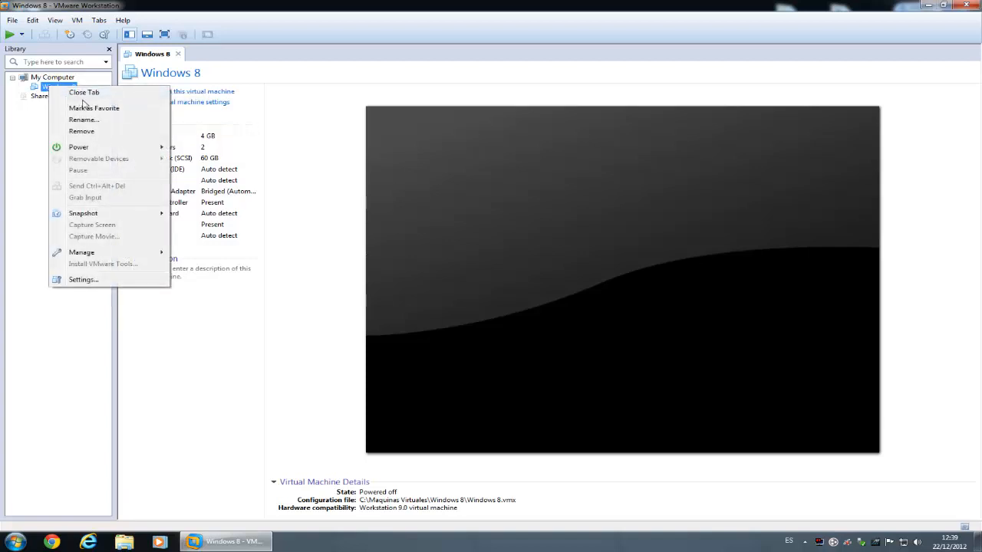
{"action": "mouse_move", "coordinate": [83, 147]}
{"action": "left_click", "coordinate": [82, 280]}
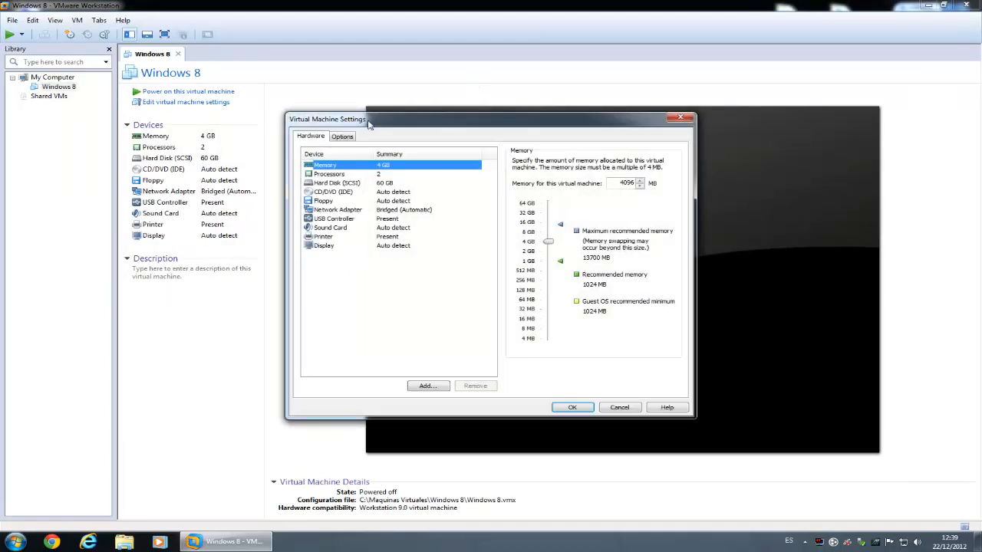
{"action": "left_click_drag", "start_coordinate": [397, 123], "coordinate": [308, 124]}
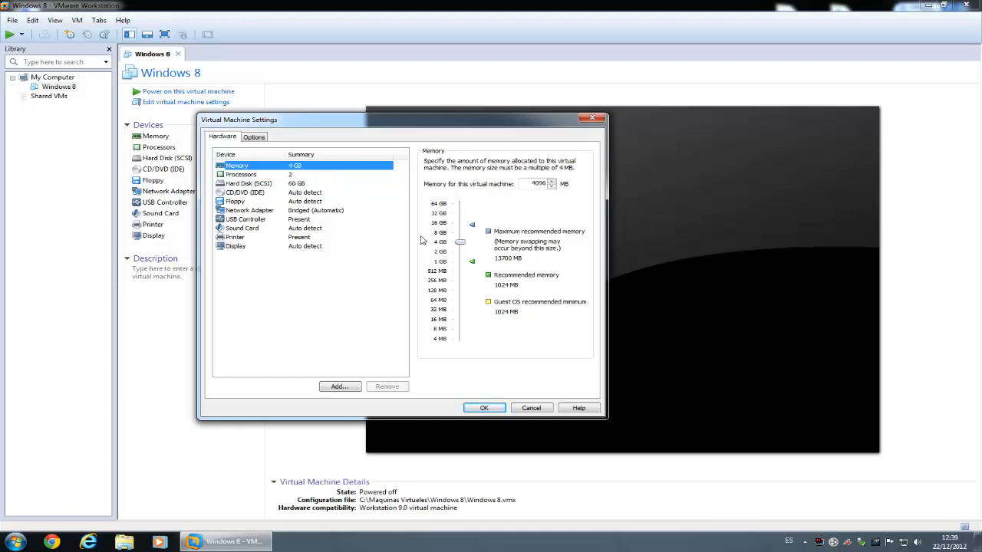
Step: Examine the virtual machine's processor settings and its hard disk's capacity, advanced settings and disk utilities
{"action": "left_click", "coordinate": [230, 176]}
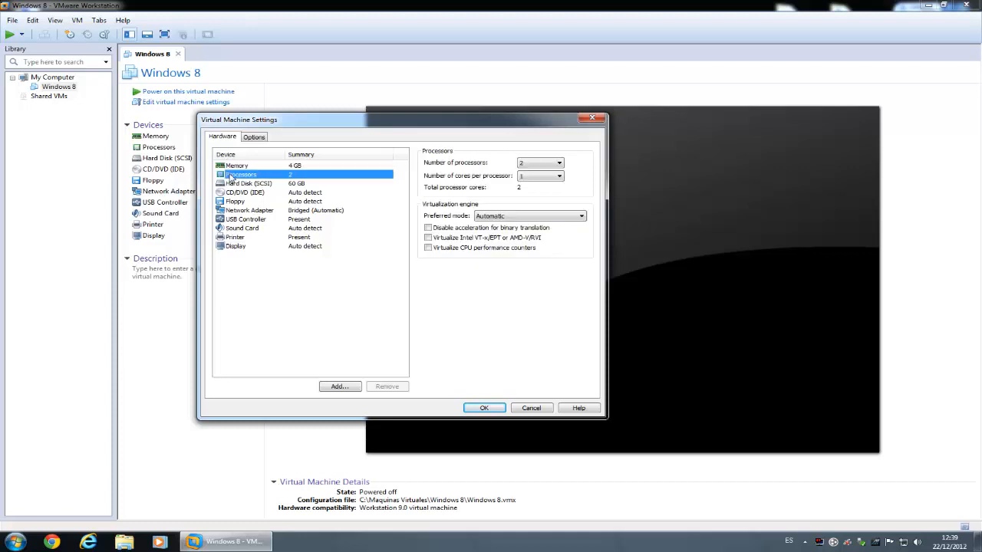
{"action": "left_click", "coordinate": [259, 187]}
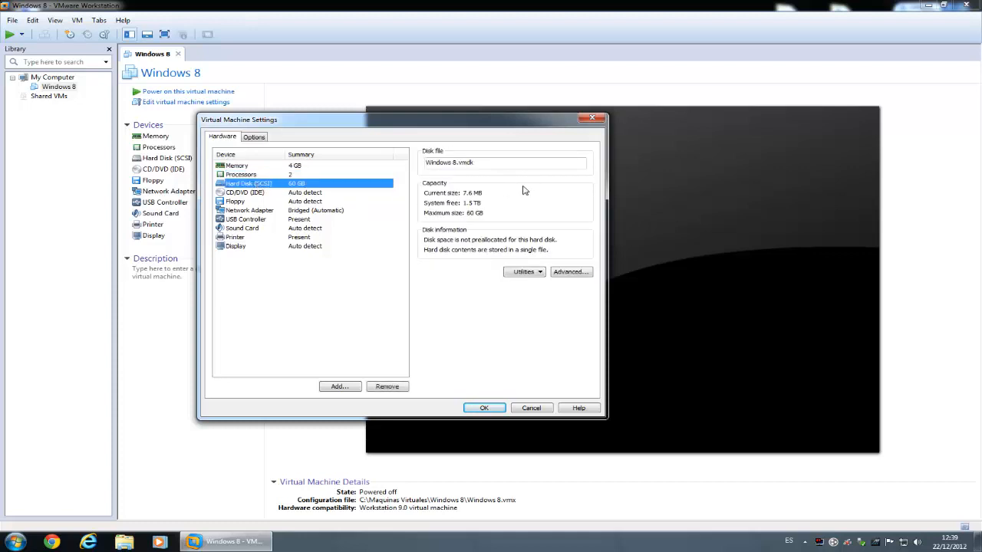
{"action": "left_click", "coordinate": [572, 272]}
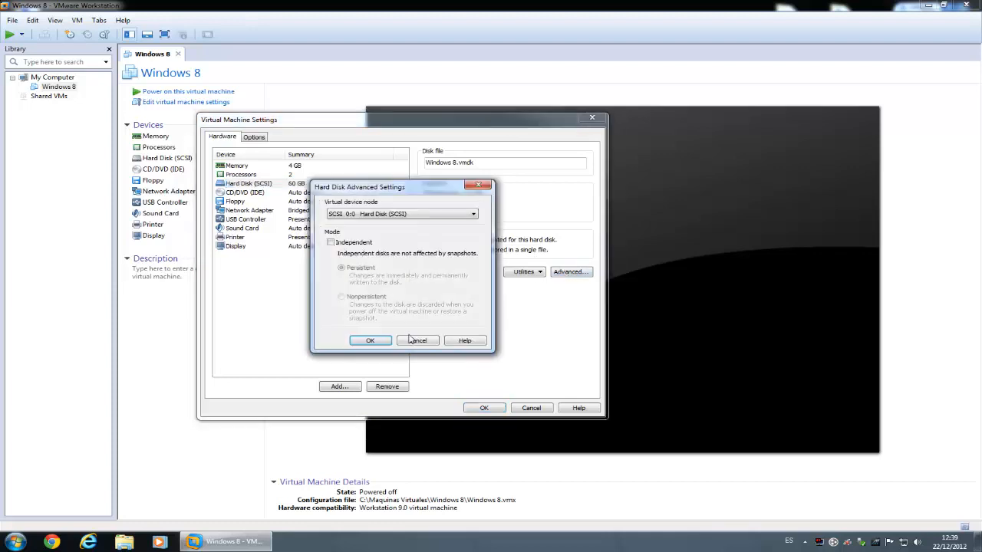
{"action": "left_click", "coordinate": [418, 342]}
{"action": "left_click", "coordinate": [518, 272]}
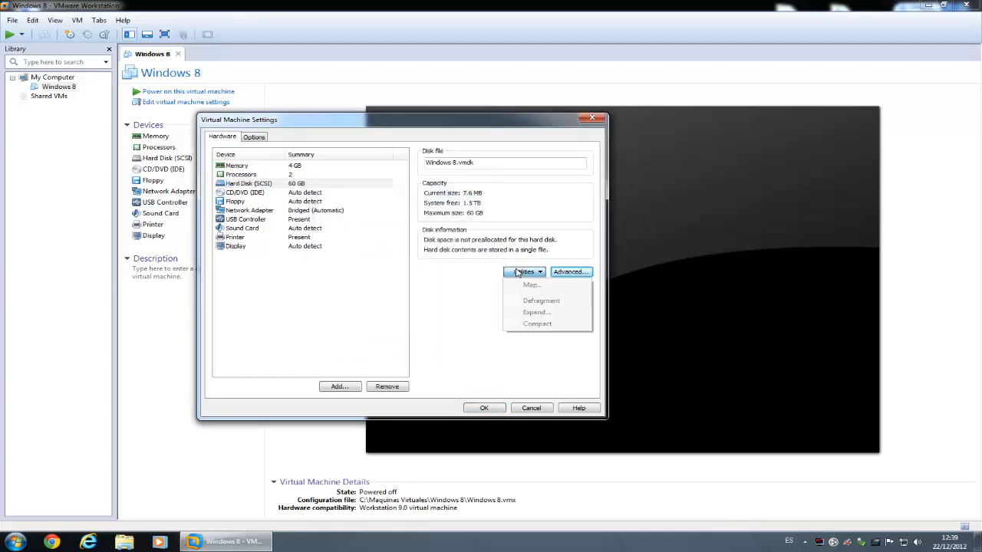
{"action": "left_click", "coordinate": [478, 204]}
Step: Set the CD/DVD drive to use the ISO image file windows 8 Es-Es_vol.iso from the Escritorio folder
{"action": "left_click", "coordinate": [241, 194]}
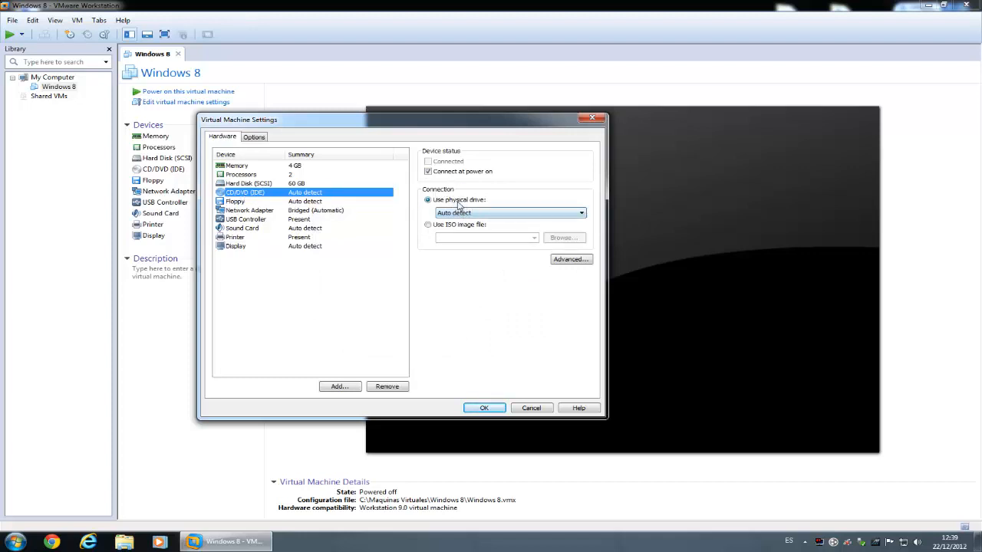
{"action": "left_click", "coordinate": [525, 215]}
{"action": "left_click", "coordinate": [442, 230]}
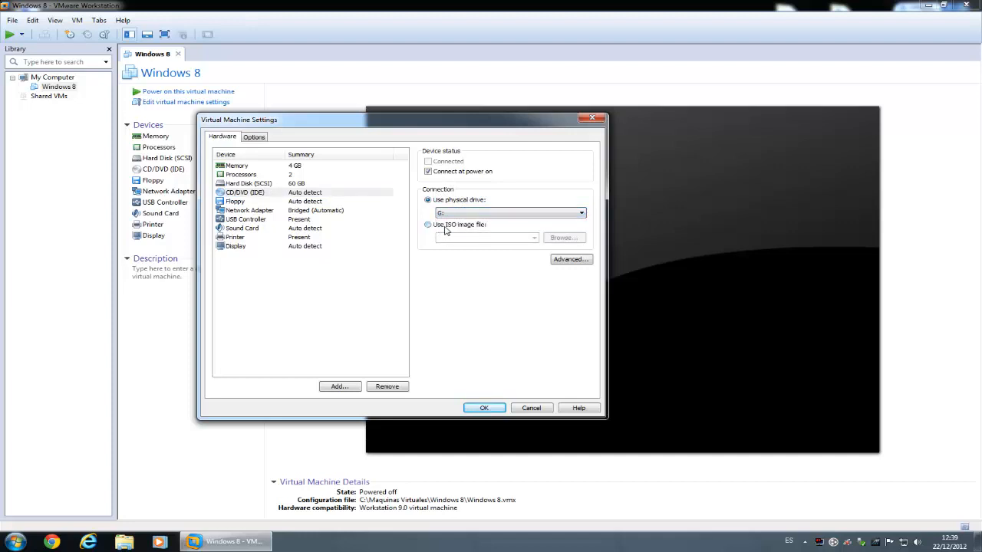
{"action": "left_click", "coordinate": [445, 226]}
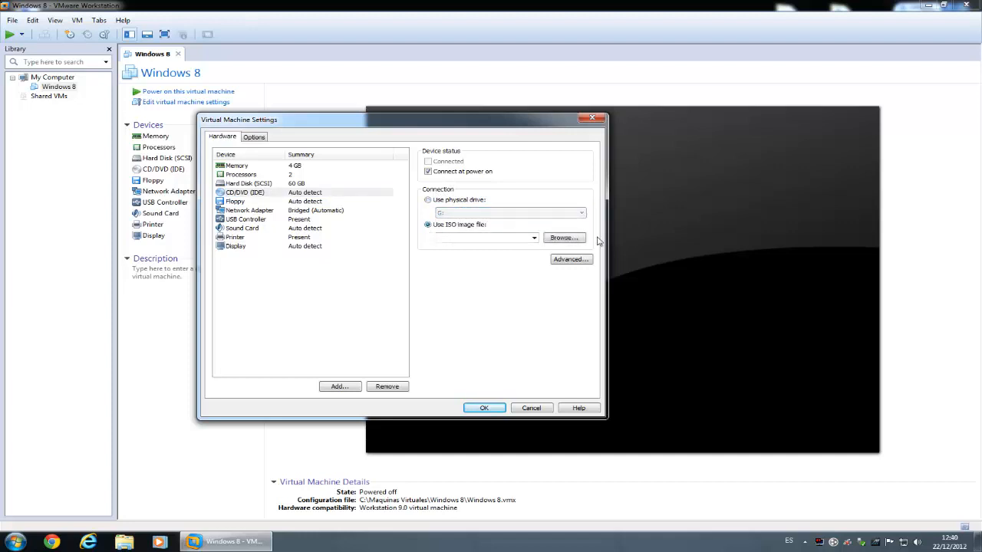
{"action": "left_click", "coordinate": [575, 239]}
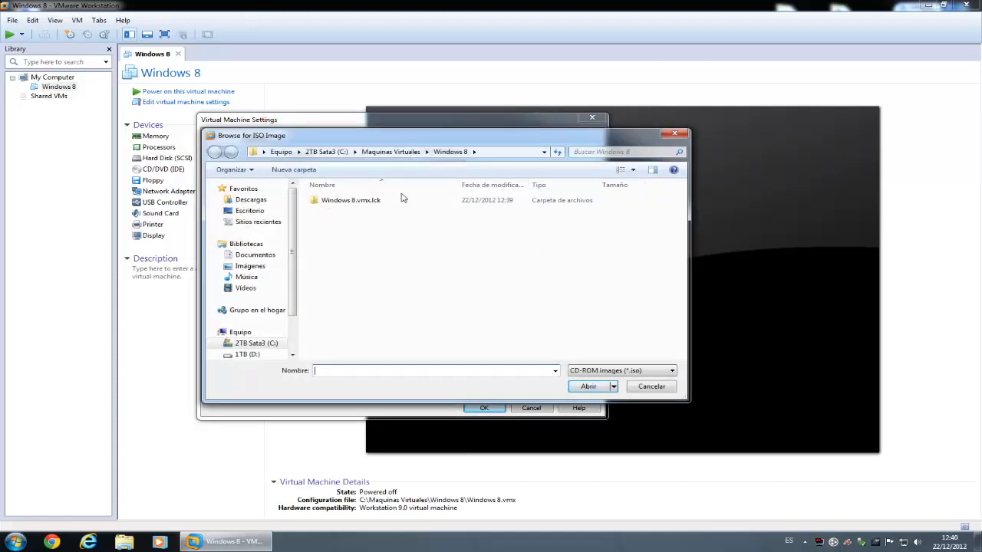
{"action": "left_click", "coordinate": [250, 210]}
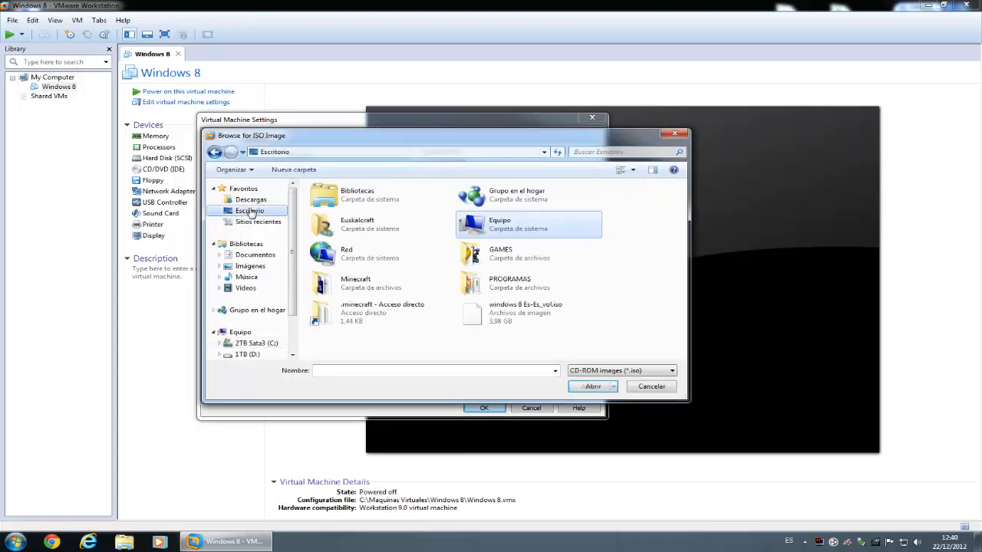
{"action": "left_click", "coordinate": [497, 313]}
{"action": "left_click", "coordinate": [585, 386]}
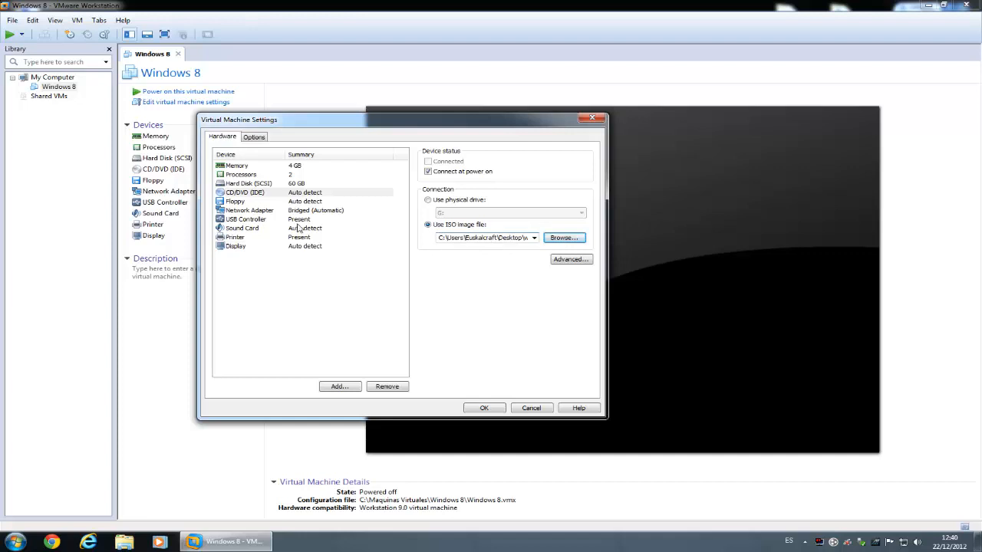
Step: Remove the floppy drive from the virtual machine's hardware
{"action": "left_click", "coordinate": [233, 202]}
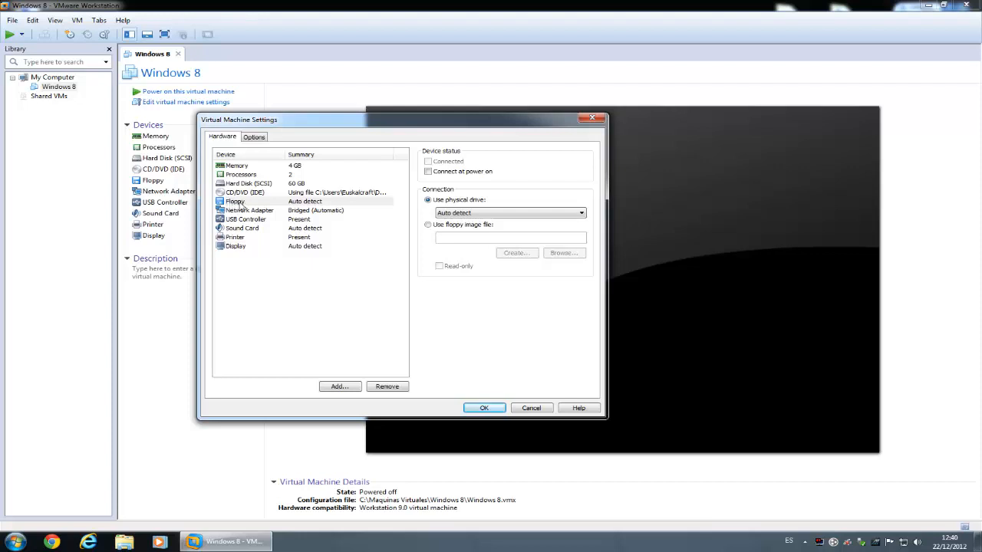
{"action": "left_click", "coordinate": [386, 388]}
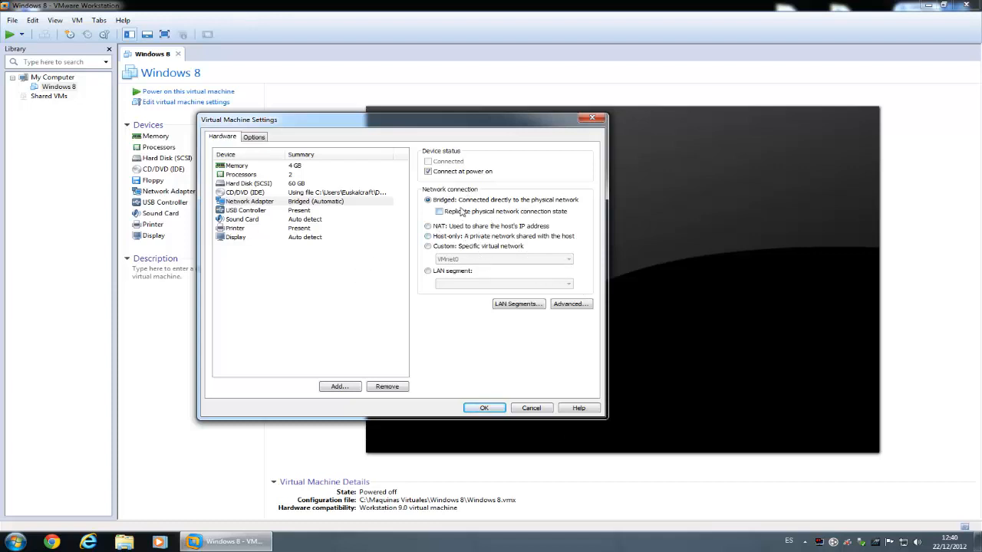
Step: Examine the USB controller's compatibility choices and the settings of the sound card, printer and display
{"action": "left_click", "coordinate": [240, 211]}
{"action": "left_click", "coordinate": [519, 164]}
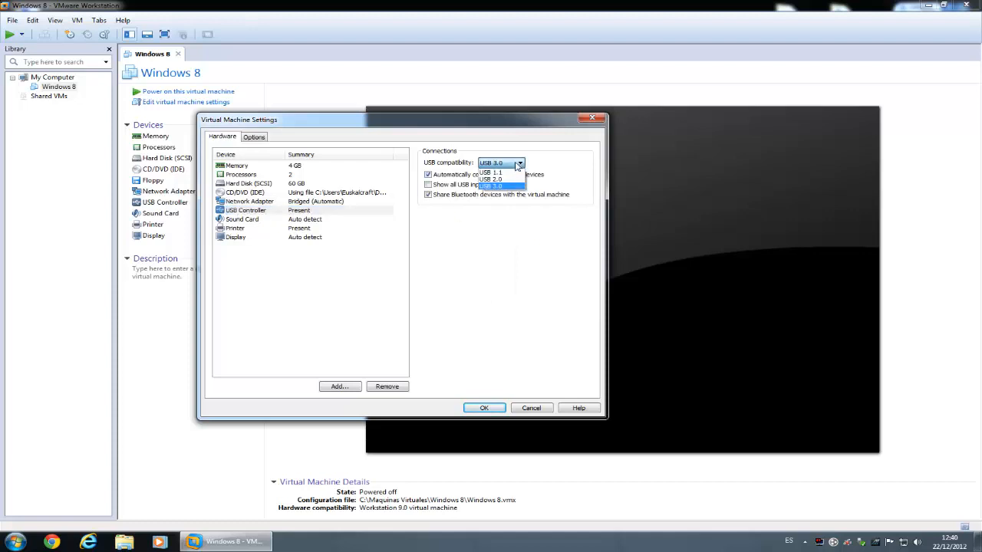
{"action": "left_click", "coordinate": [518, 164]}
{"action": "left_click", "coordinate": [247, 221]}
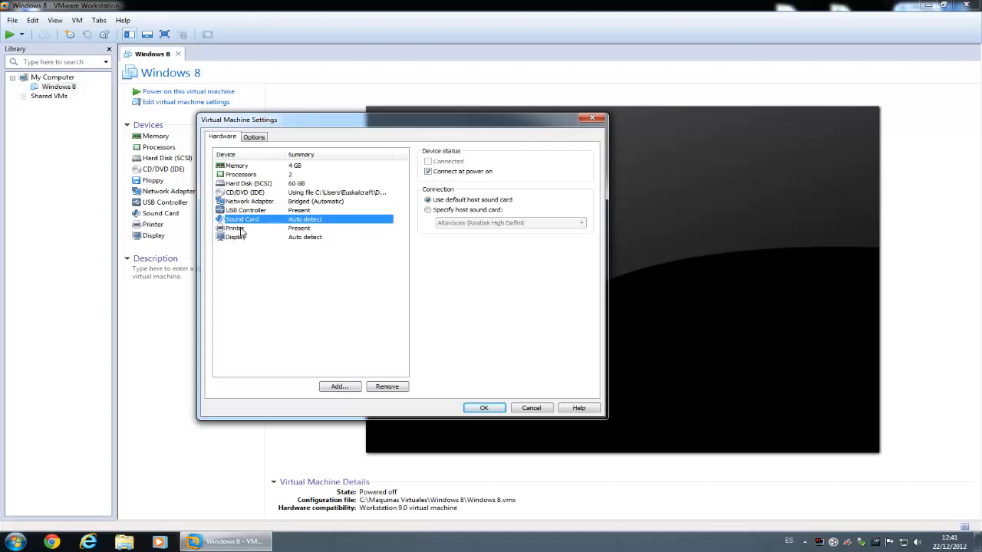
{"action": "left_click", "coordinate": [241, 229]}
{"action": "left_click", "coordinate": [236, 238]}
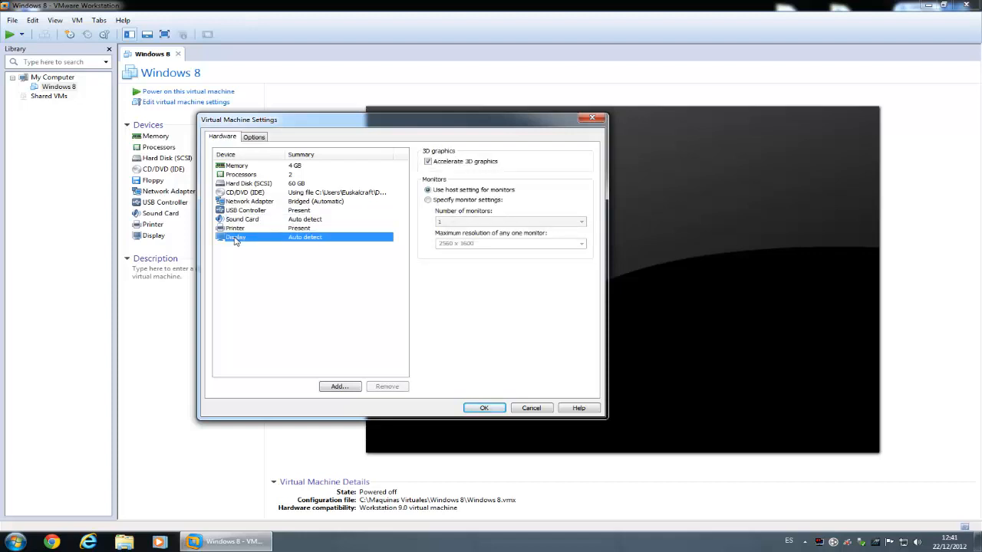
Step: Review the virtual machine's General and VMware Tools options, then save the virtual machine settings
{"action": "left_click", "coordinate": [254, 136]}
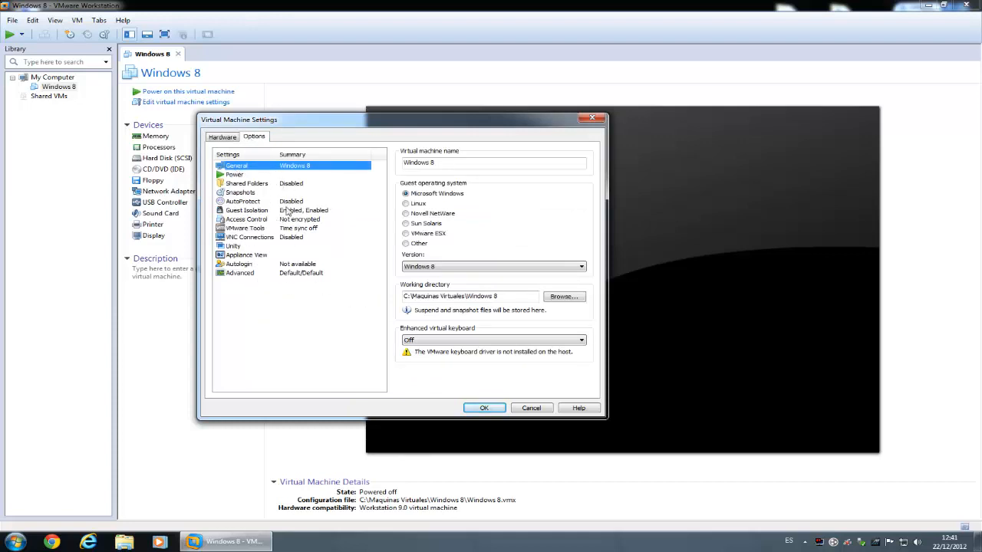
{"action": "left_click", "coordinate": [252, 229]}
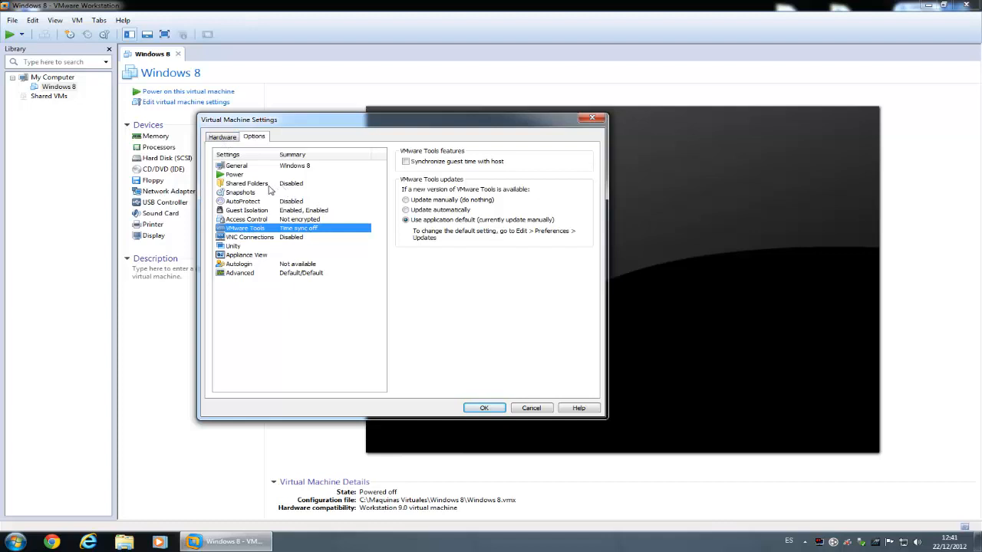
{"action": "left_click", "coordinate": [222, 136]}
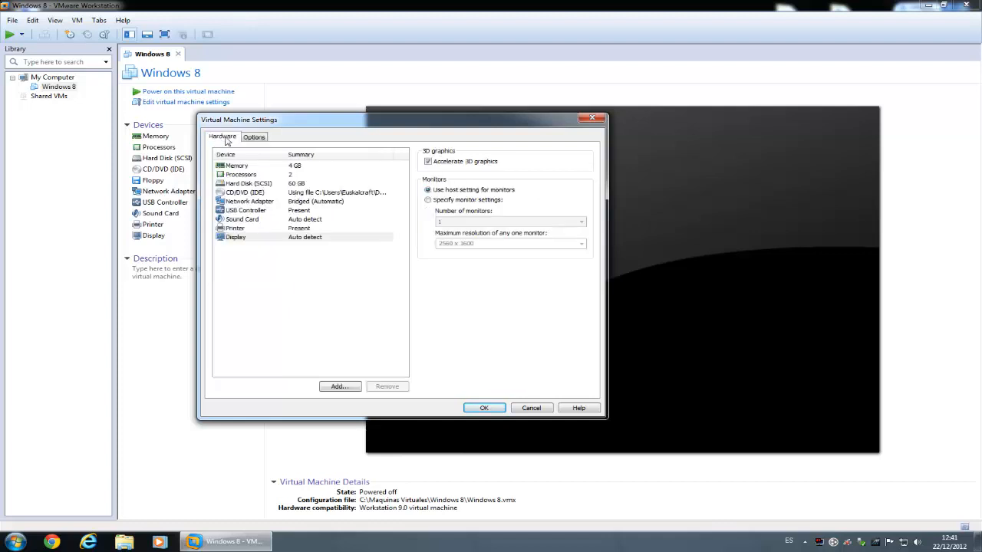
{"action": "left_click", "coordinate": [256, 138]}
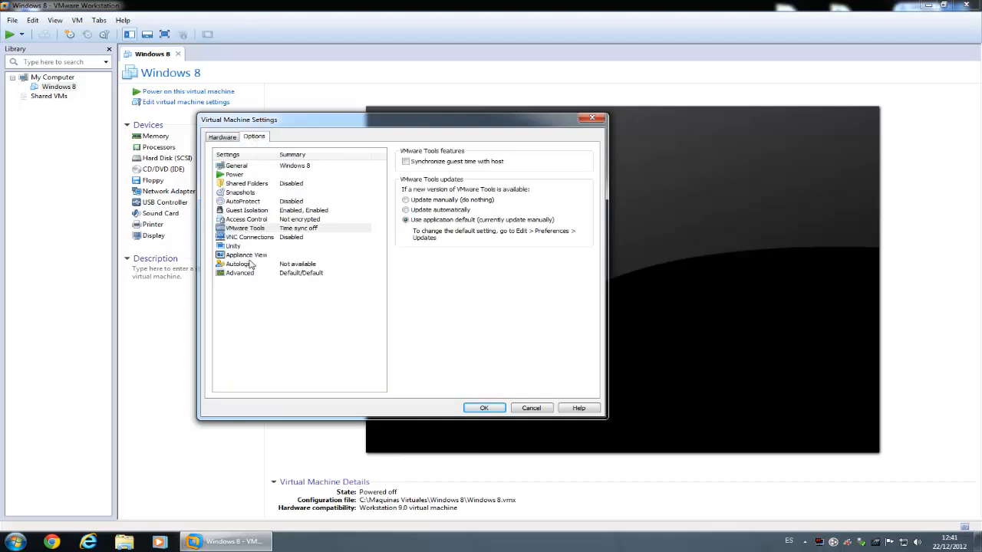
{"action": "left_click", "coordinate": [222, 137]}
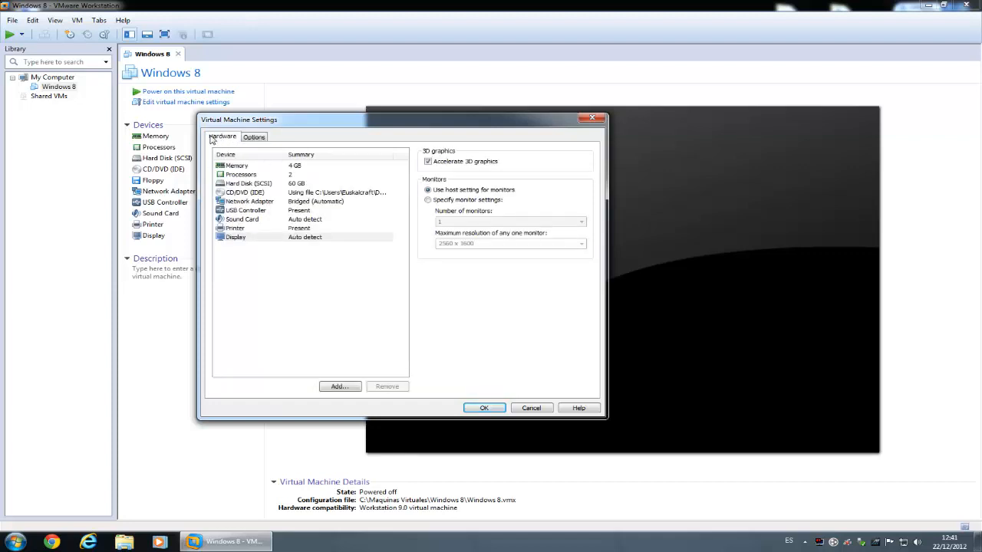
{"action": "left_click", "coordinate": [482, 409]}
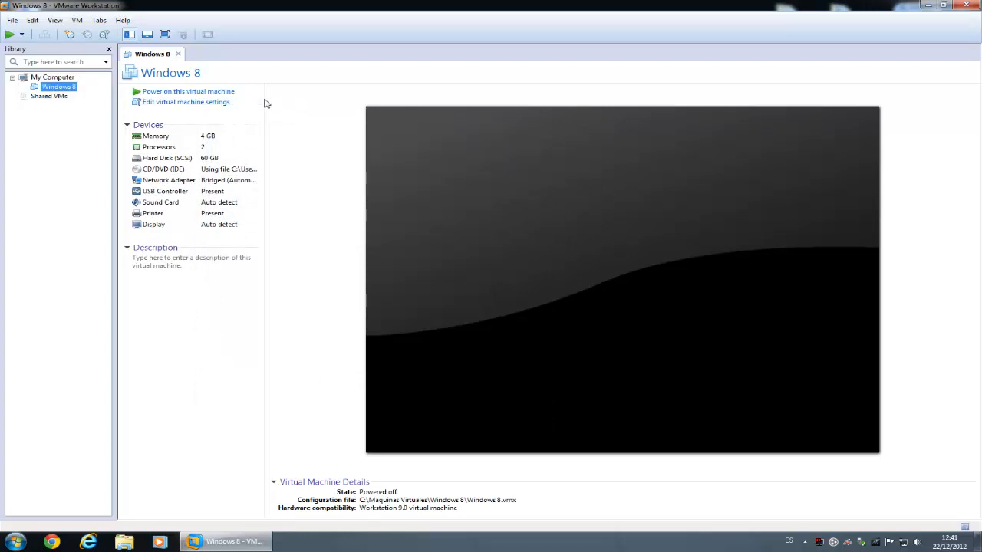
Step: Power on the Windows 8 virtual machine and dismiss the removable devices hint permanently along with the installation reminder
{"action": "left_click", "coordinate": [10, 33]}
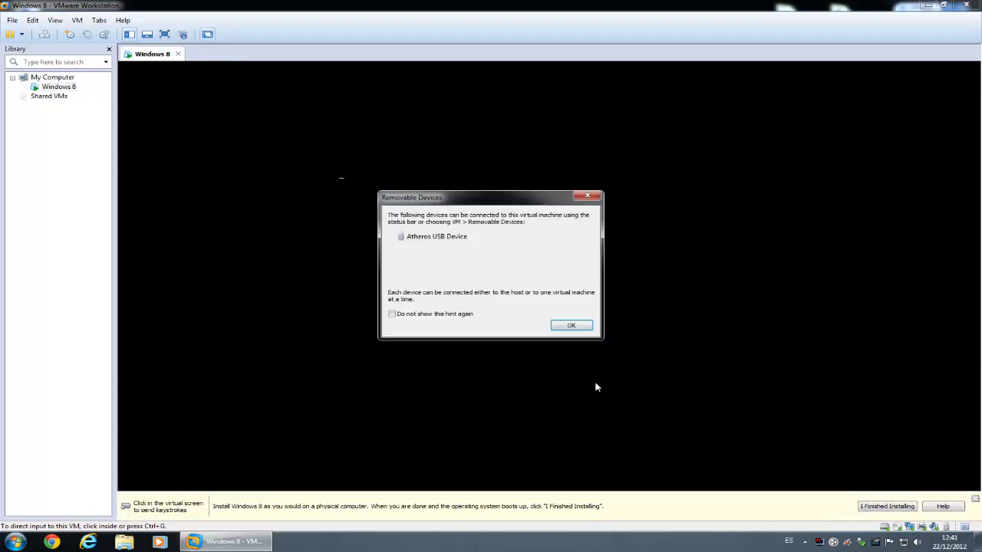
{"action": "left_click", "coordinate": [392, 315]}
{"action": "left_click", "coordinate": [571, 326]}
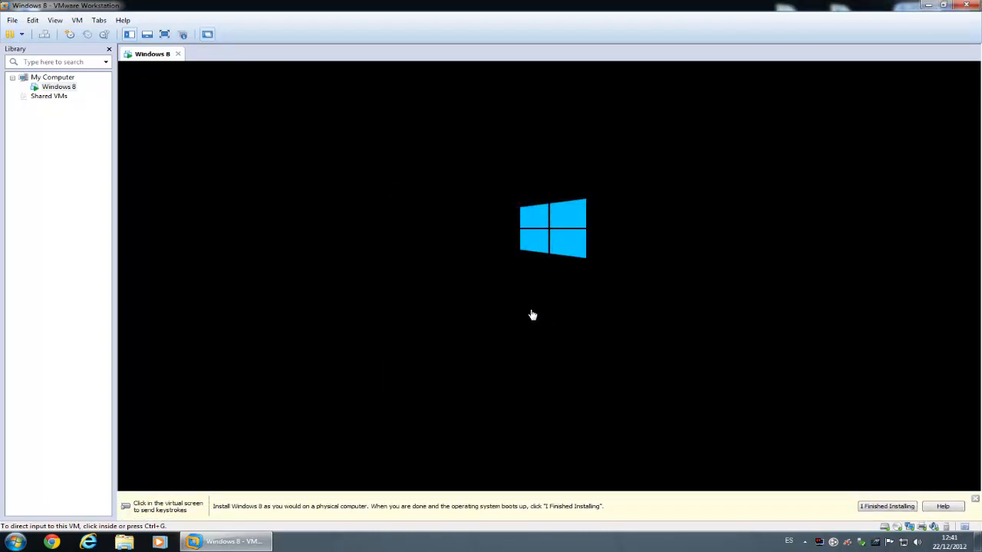
{"action": "left_click", "coordinate": [975, 499]}
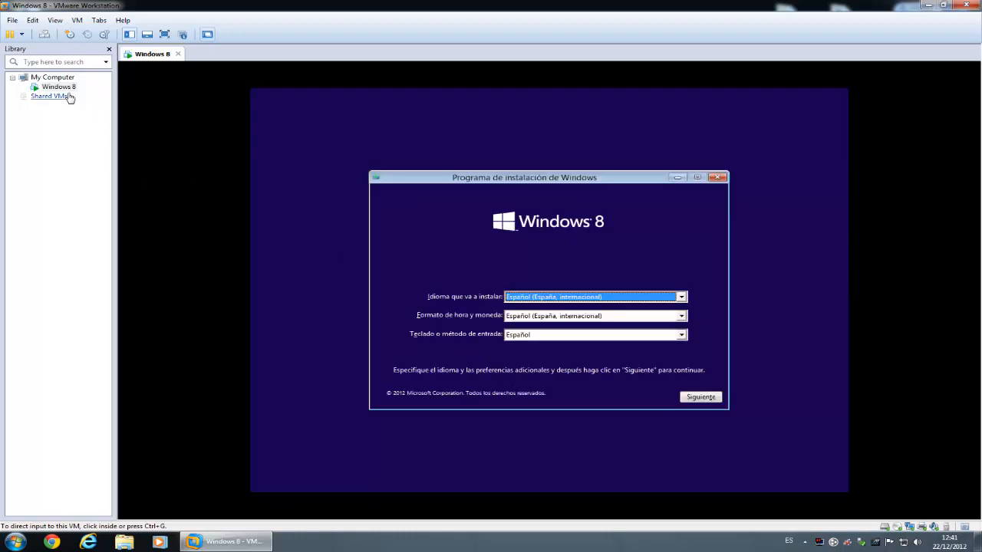
{"action": "left_click", "coordinate": [923, 5]}
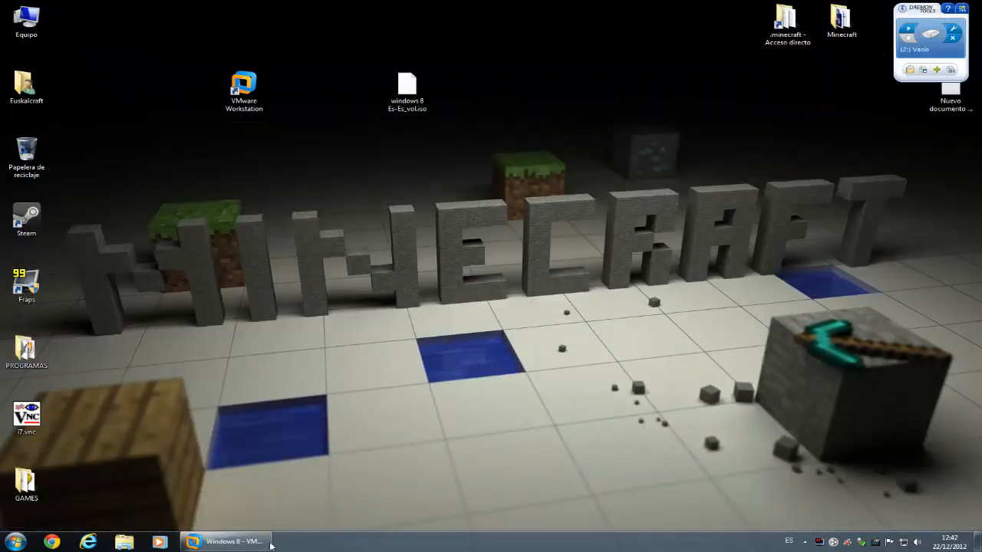
{"action": "left_click", "coordinate": [265, 543]}
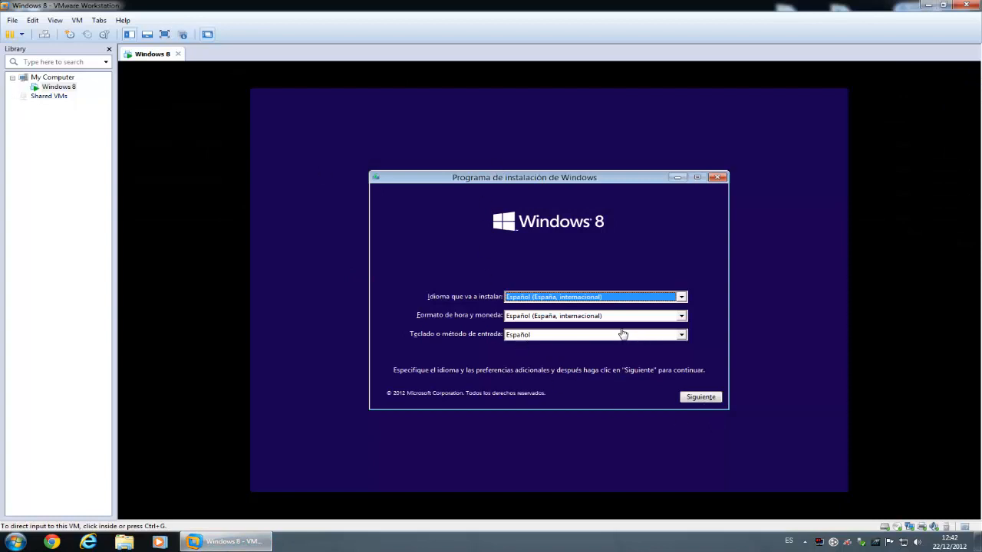
Step: Keep Español (España, internacional) with the Español keyboard in Windows setup and start the installation
{"action": "left_click", "coordinate": [698, 398]}
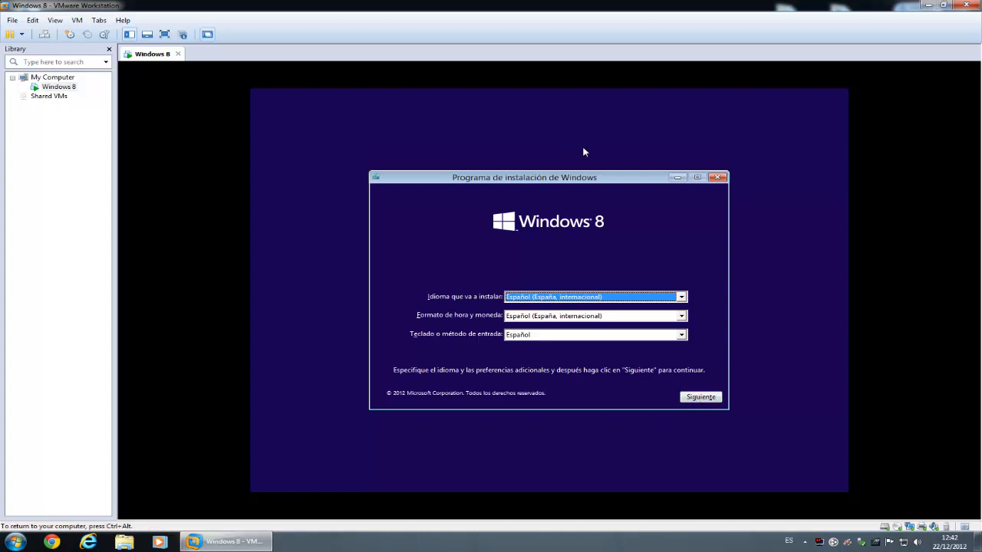
{"action": "left_click_drag", "start_coordinate": [560, 178], "coordinate": [552, 159]}
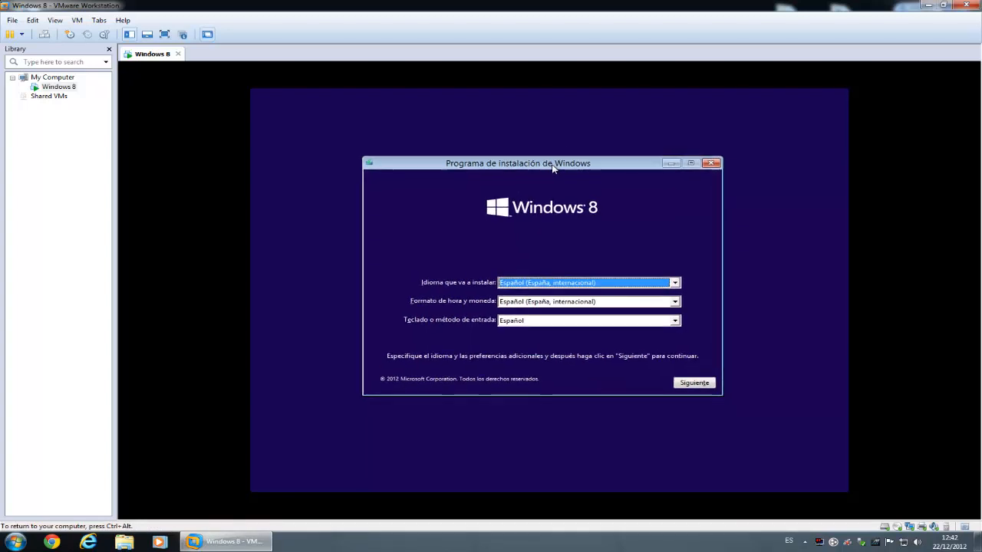
{"action": "left_click", "coordinate": [692, 379]}
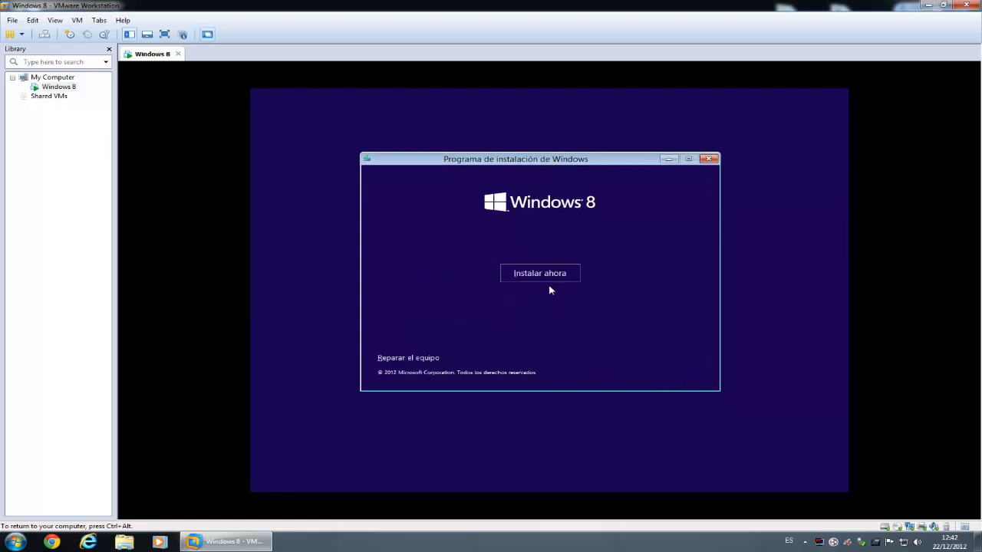
{"action": "left_click", "coordinate": [541, 276]}
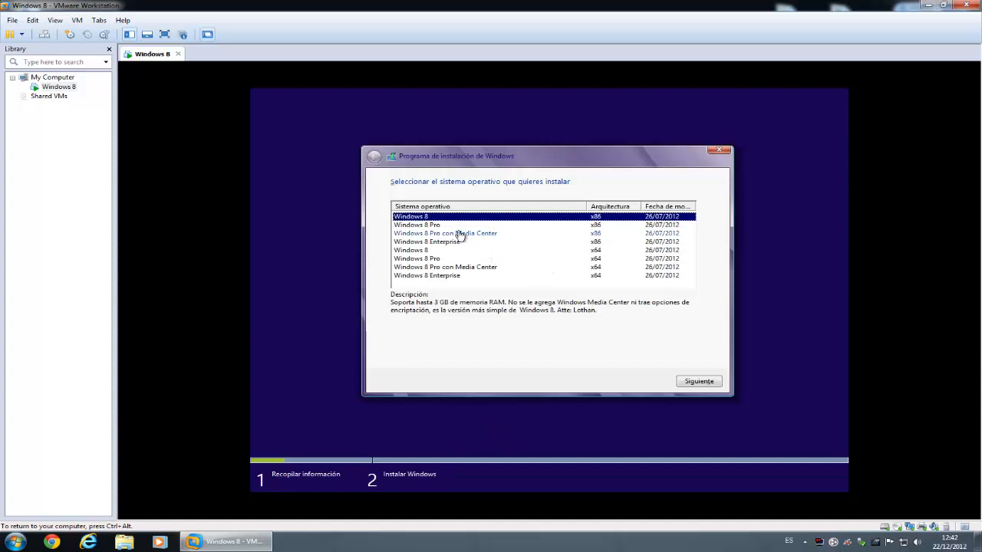
Step: Choose the x86 edition of Windows 8 Pro con Media Center for installation and accept the license terms
{"action": "left_click", "coordinate": [434, 225]}
{"action": "left_click", "coordinate": [431, 218]}
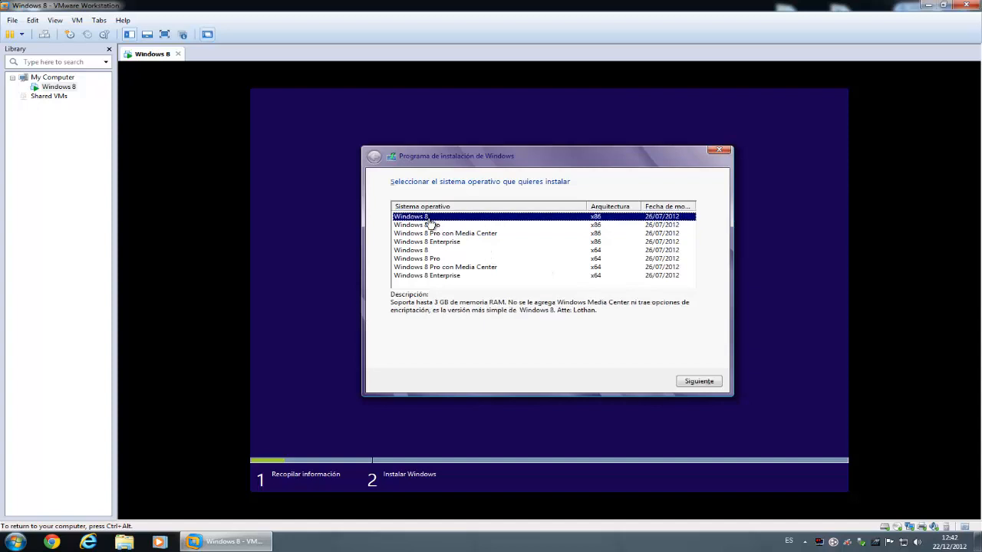
{"action": "left_click", "coordinate": [428, 225]}
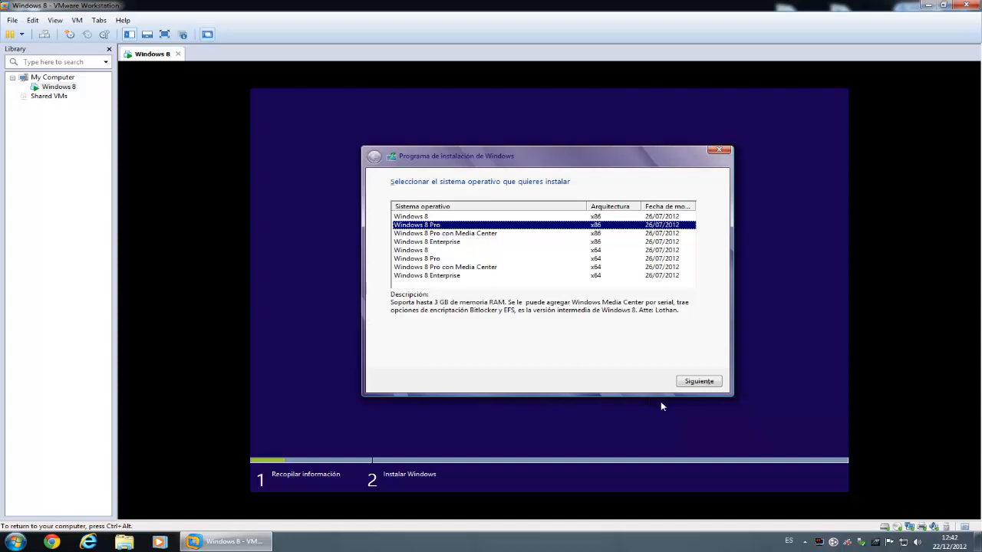
{"action": "left_click", "coordinate": [443, 233]}
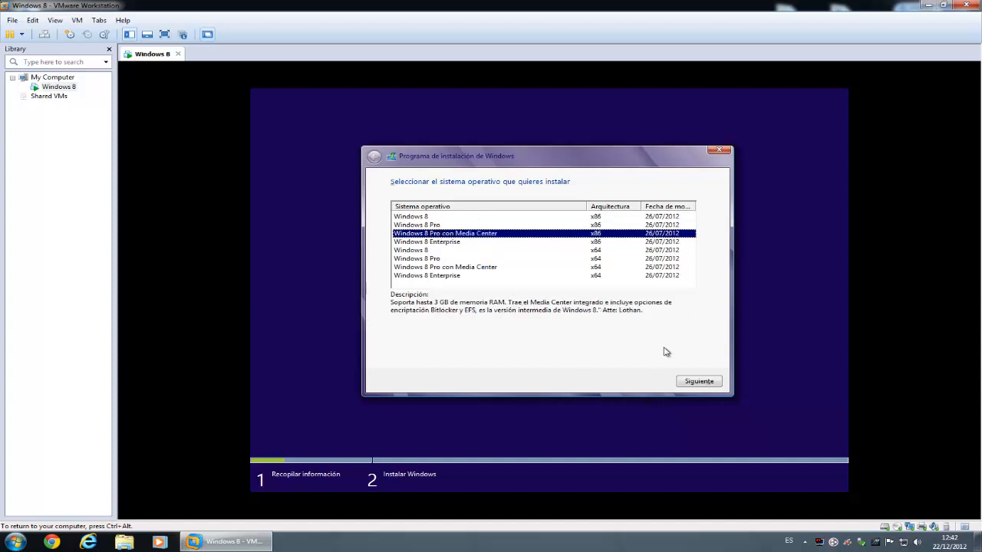
{"action": "left_click", "coordinate": [693, 381]}
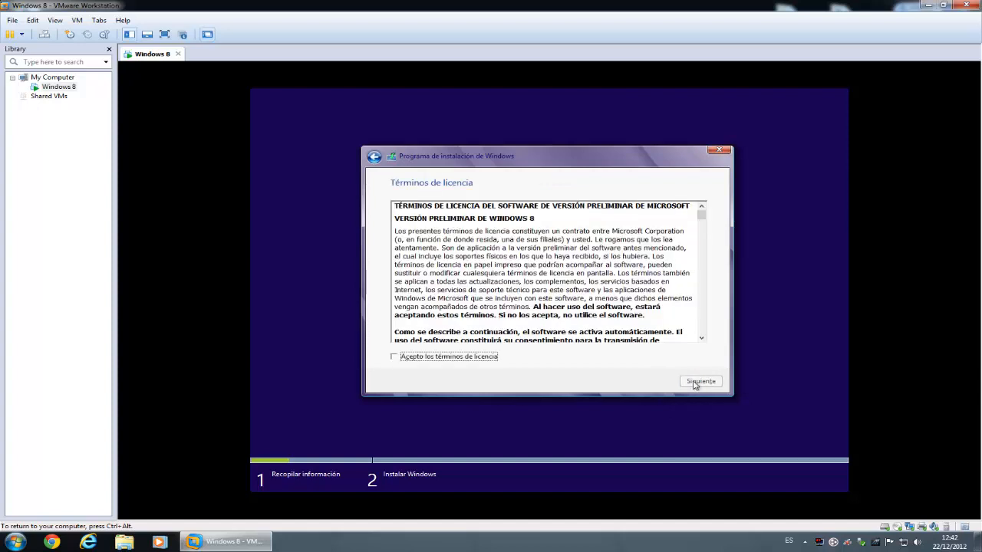
{"action": "left_click", "coordinate": [408, 360]}
{"action": "left_click", "coordinate": [691, 384]}
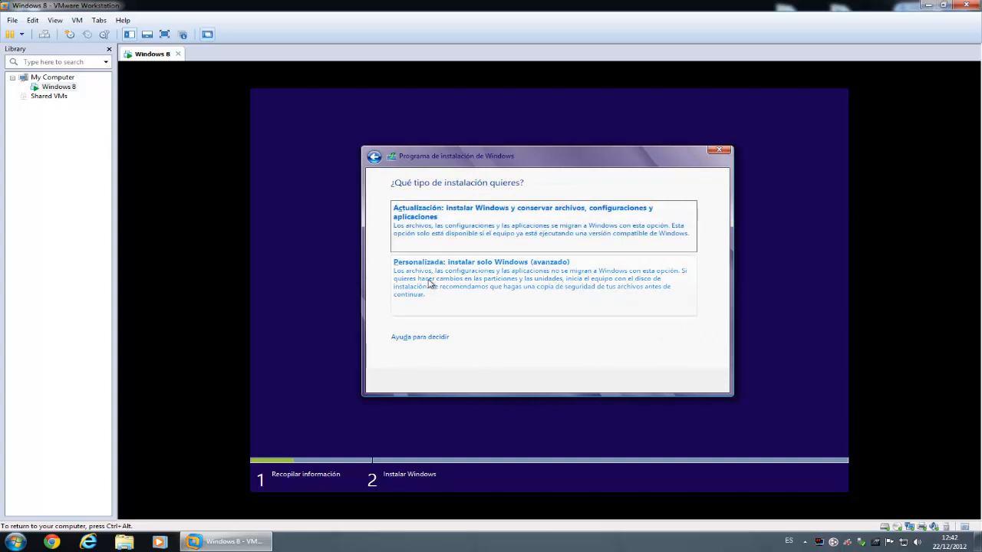
Step: Choose the custom (Personalizada) installation and install Windows on the unallocated space of drive 0
{"action": "left_click", "coordinate": [461, 286]}
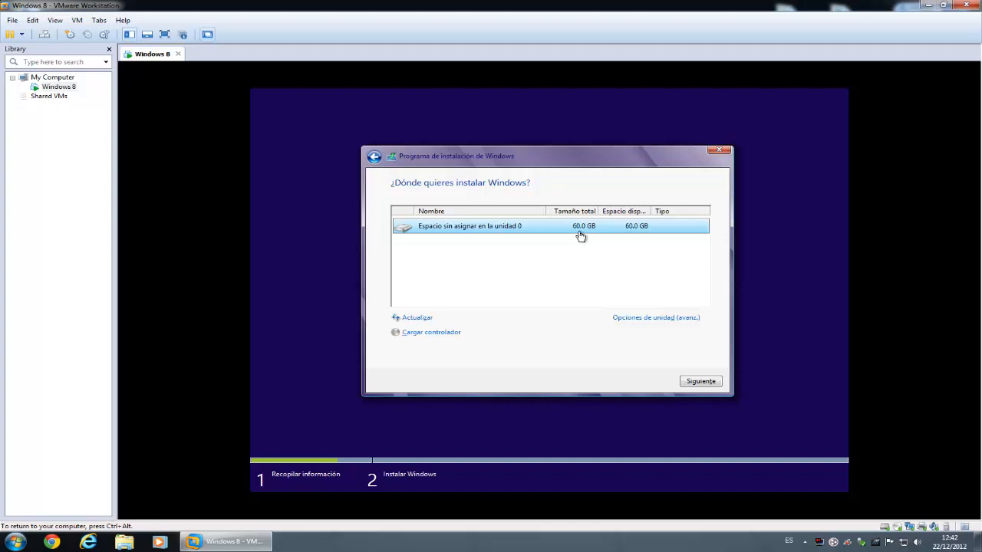
{"action": "left_click", "coordinate": [701, 384]}
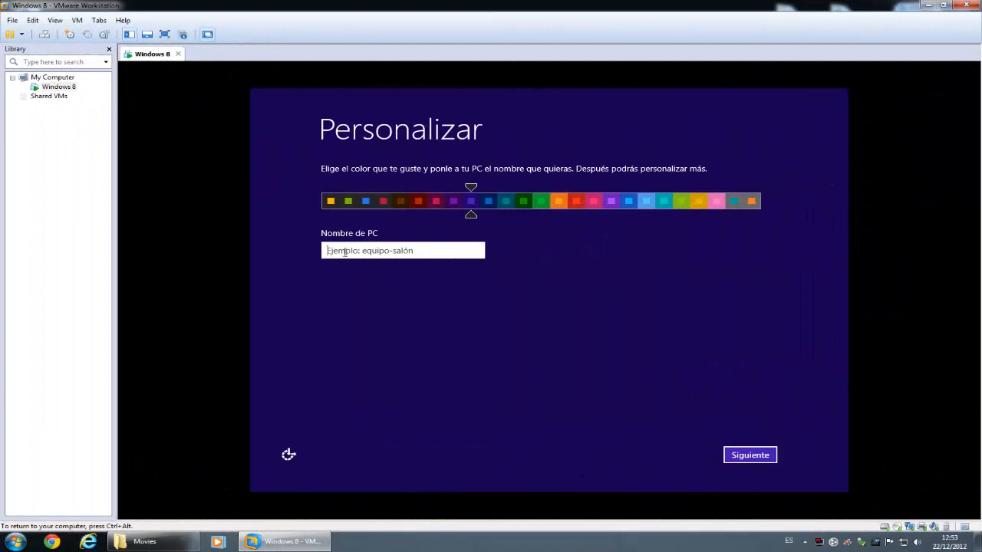
Step: Name the PC Windows8, keep the current color and accept the quick configuration
{"action": "type", "text": "Windows8"}
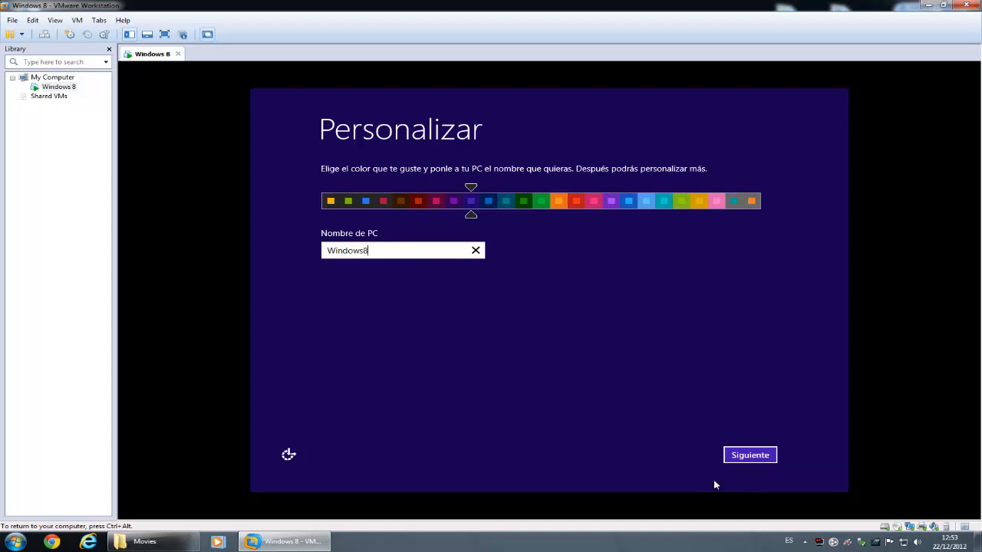
{"action": "left_click", "coordinate": [736, 455]}
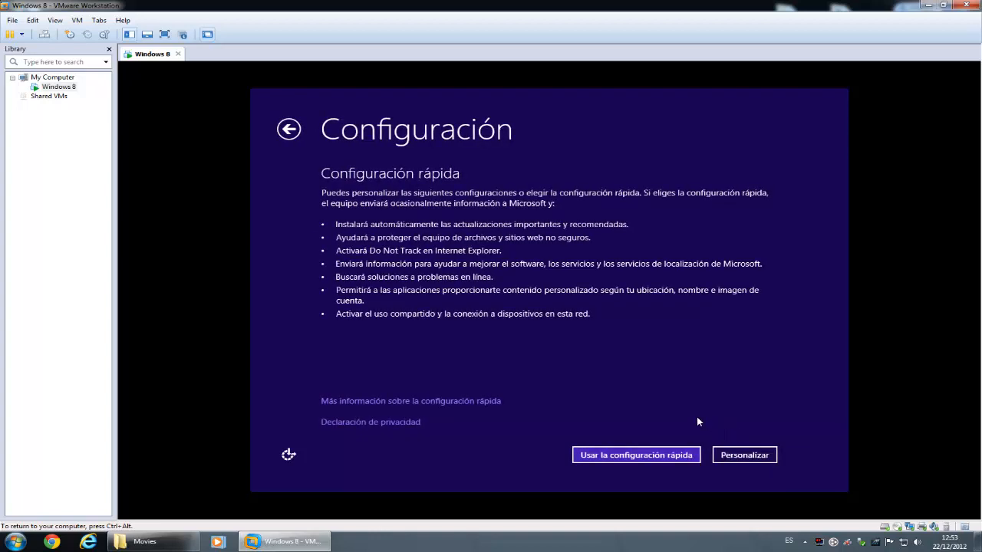
{"action": "left_click", "coordinate": [620, 457]}
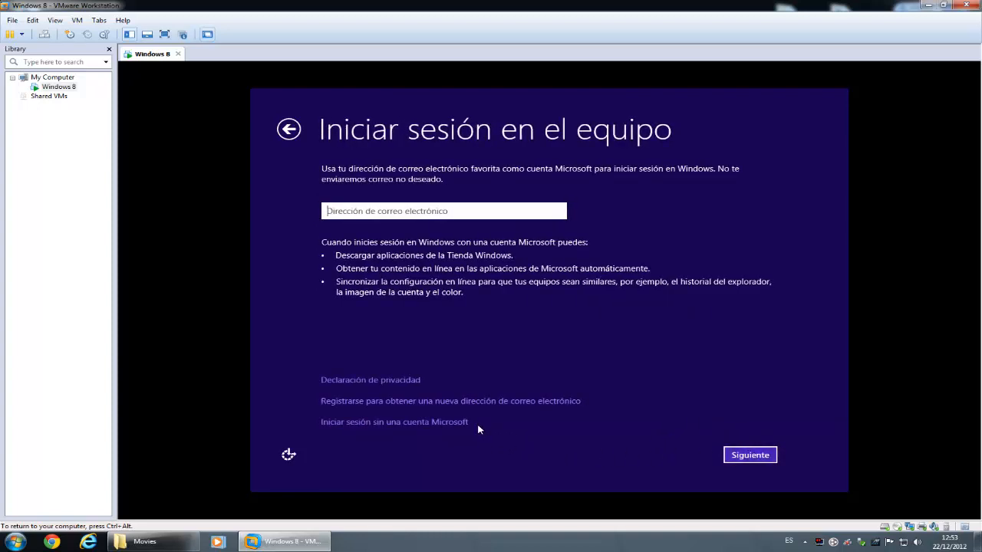
Step: Skip the Microsoft account and create a local account with the user's name and no password
{"action": "left_click", "coordinate": [398, 422]}
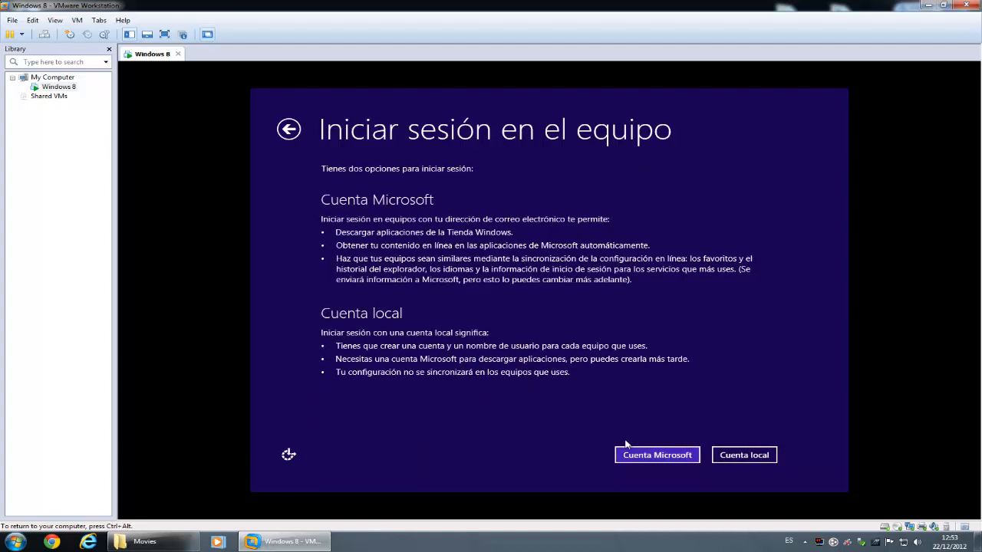
{"action": "left_click", "coordinate": [763, 458]}
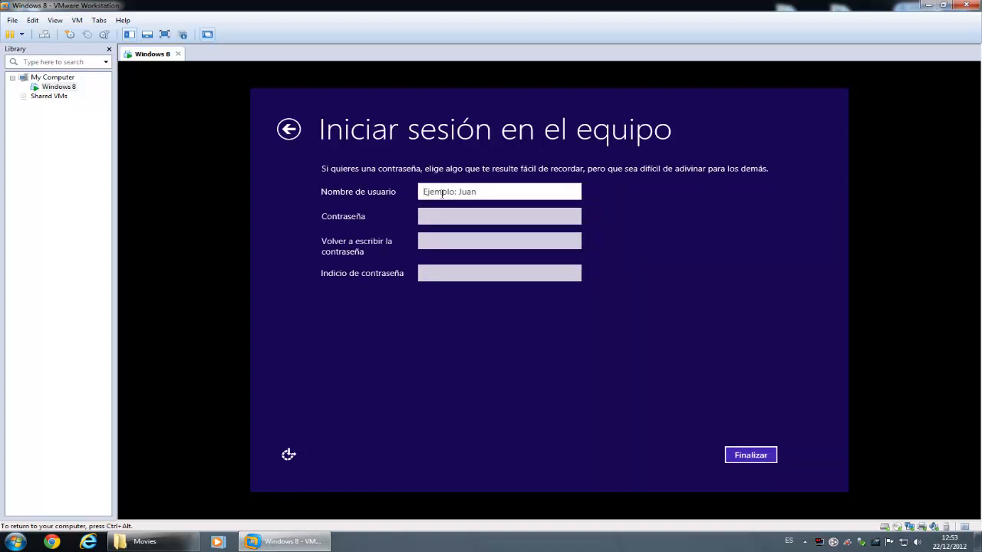
{"action": "type", "text": "Euskalcraft"}
{"action": "left_click", "coordinate": [739, 457]}
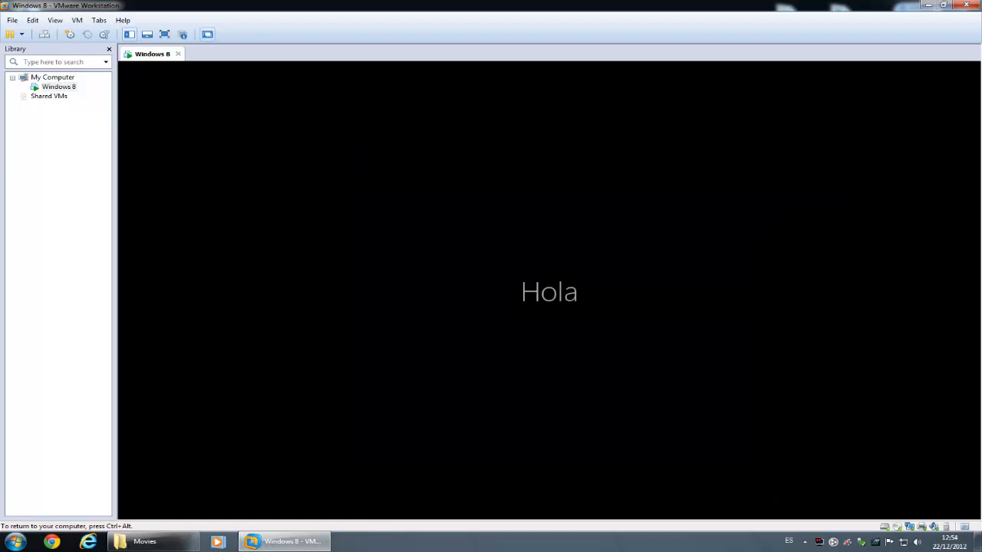
Step: Release input from the virtual machine, close the host's Movies folder and minimize VMware Workstation
{"action": "key", "text": "ctrl+alt"}
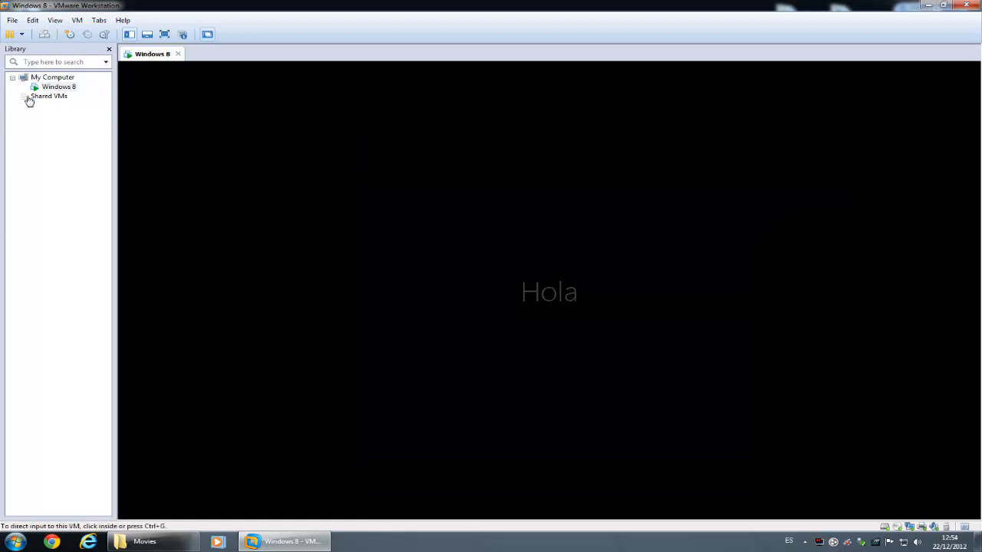
{"action": "key", "text": "ctrl+g"}
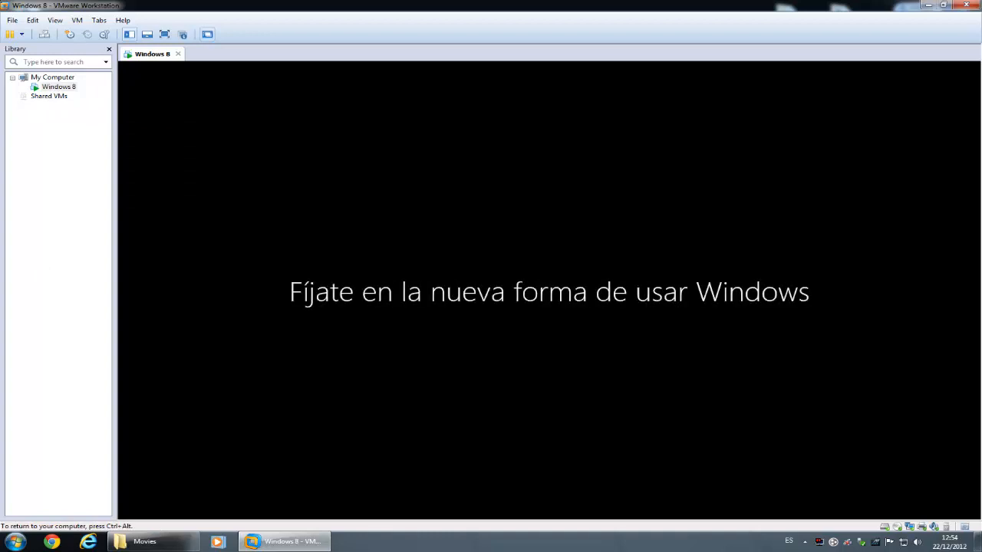
{"action": "key", "text": "ctrl+alt"}
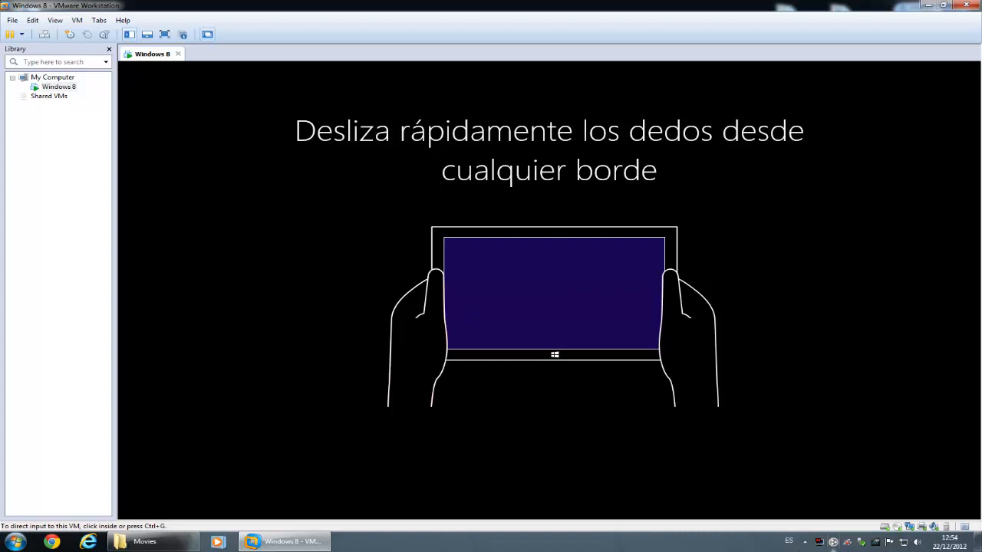
{"action": "right_click", "coordinate": [134, 542]}
{"action": "left_click", "coordinate": [111, 520]}
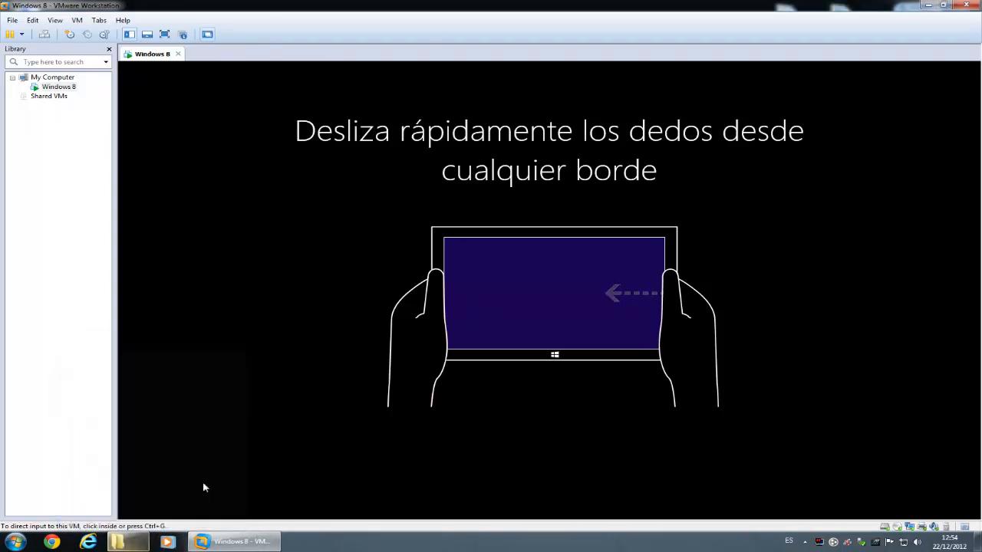
{"action": "left_click", "coordinate": [927, 6]}
Step: Open the virtual machine's folder Maquinas Virtuales\Windows 8 on the host's 2TB Sata3 (C:) drive
{"action": "double_click", "coordinate": [27, 19]}
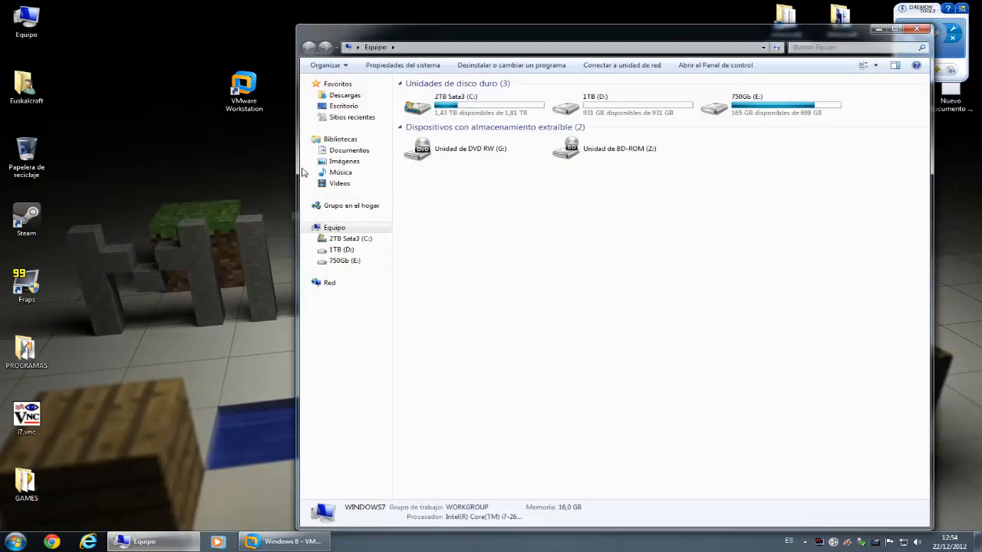
{"action": "double_click", "coordinate": [459, 112]}
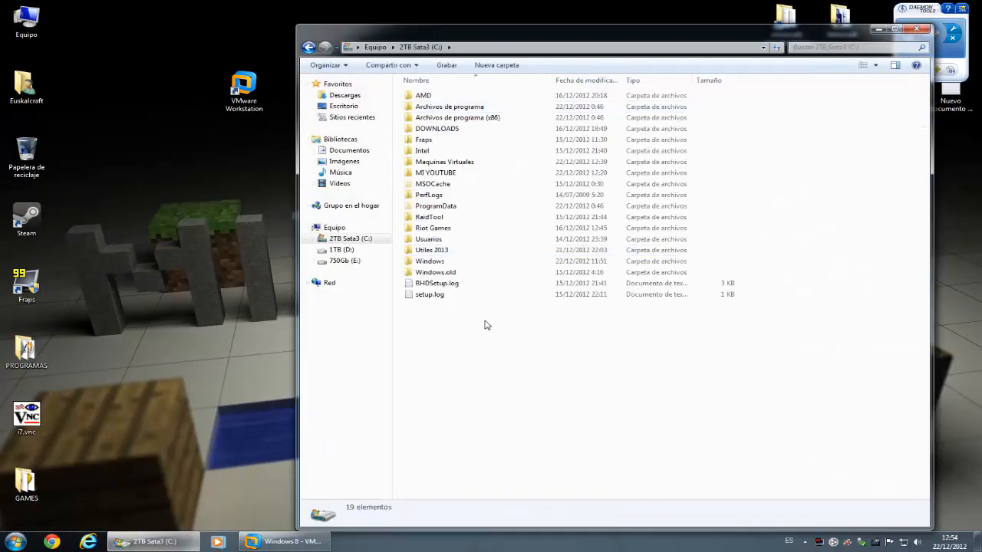
{"action": "double_click", "coordinate": [437, 163]}
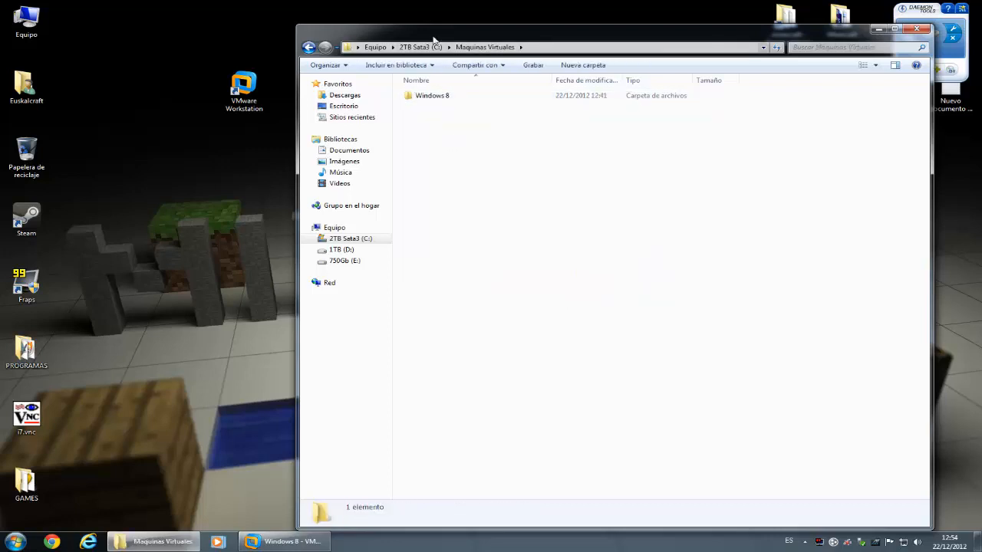
{"action": "left_click_drag", "start_coordinate": [434, 39], "coordinate": [369, 41]}
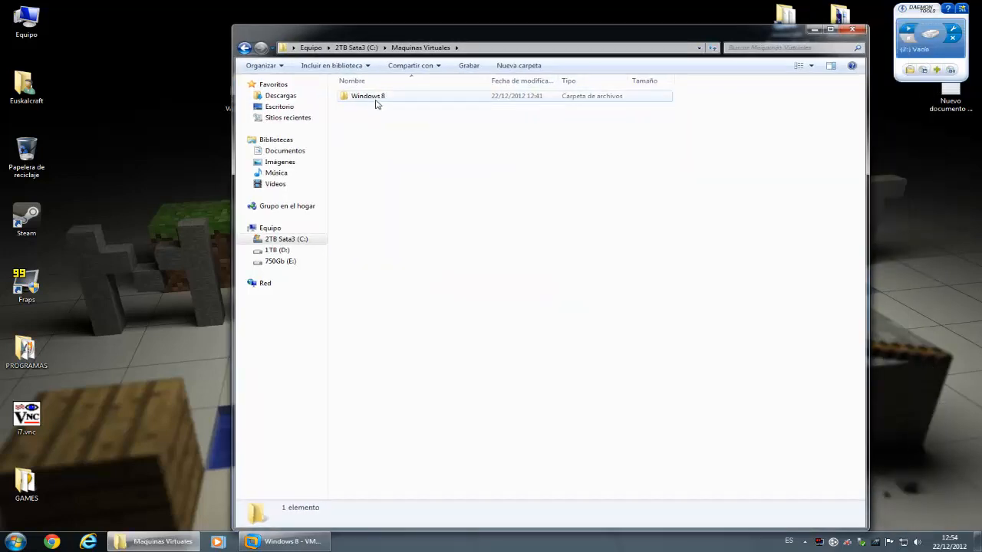
{"action": "double_click", "coordinate": [366, 99]}
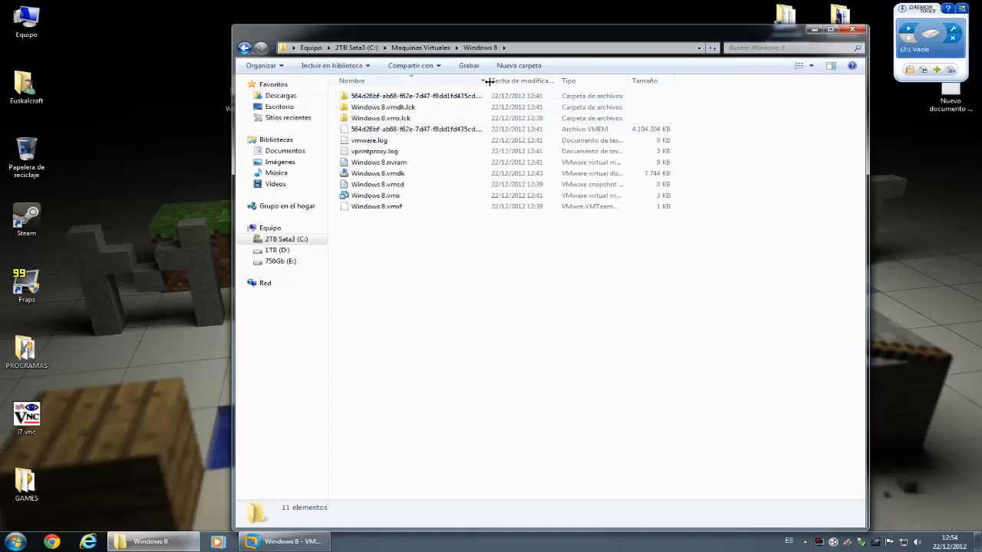
Step: Widen the name column, refresh the folder listing and check the size of the Windows 8.vmdk virtual disk file
{"action": "left_click_drag", "start_coordinate": [489, 81], "coordinate": [582, 85]}
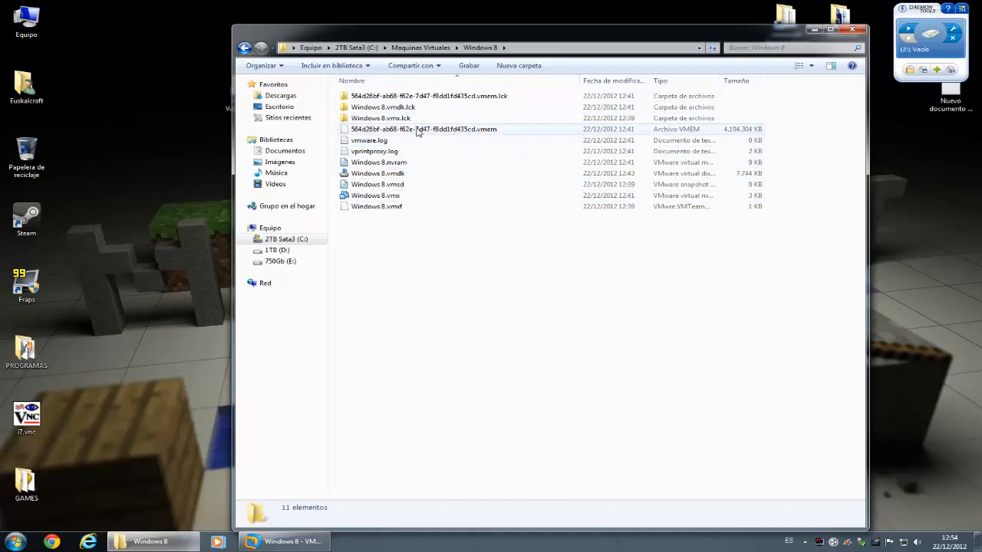
{"action": "left_click", "coordinate": [397, 176]}
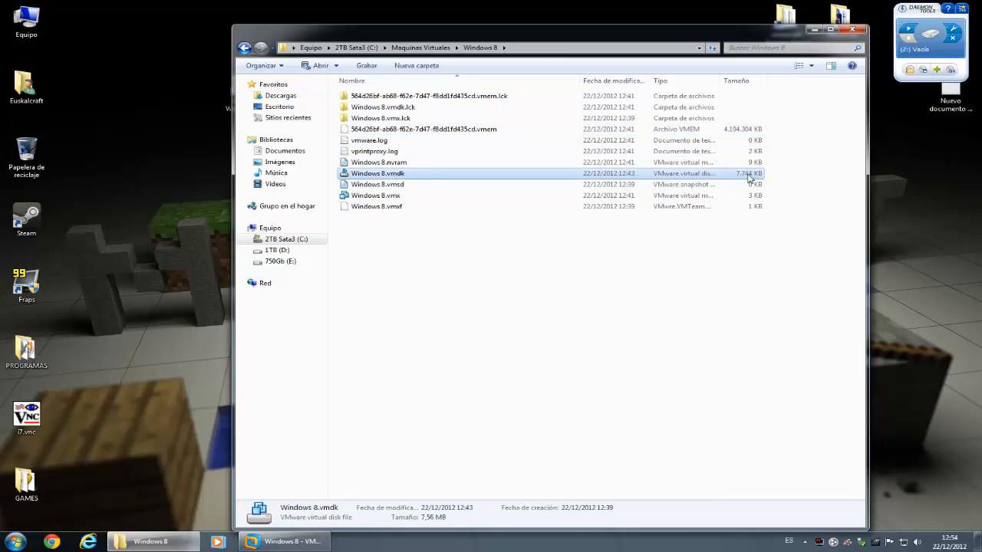
{"action": "right_click", "coordinate": [405, 300]}
{"action": "left_click", "coordinate": [429, 357]}
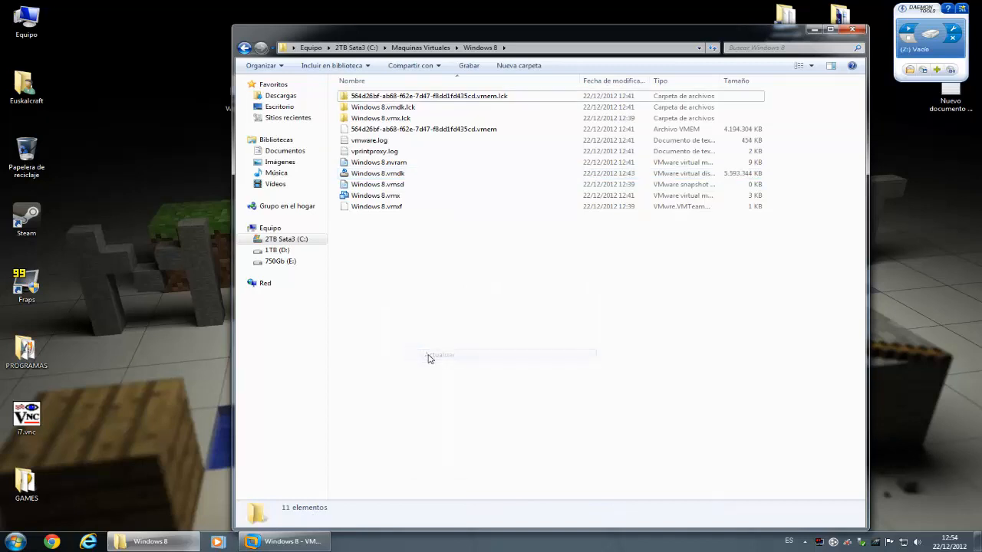
{"action": "right_click", "coordinate": [433, 340]}
{"action": "left_click", "coordinate": [475, 398]}
{"action": "left_click", "coordinate": [405, 175]}
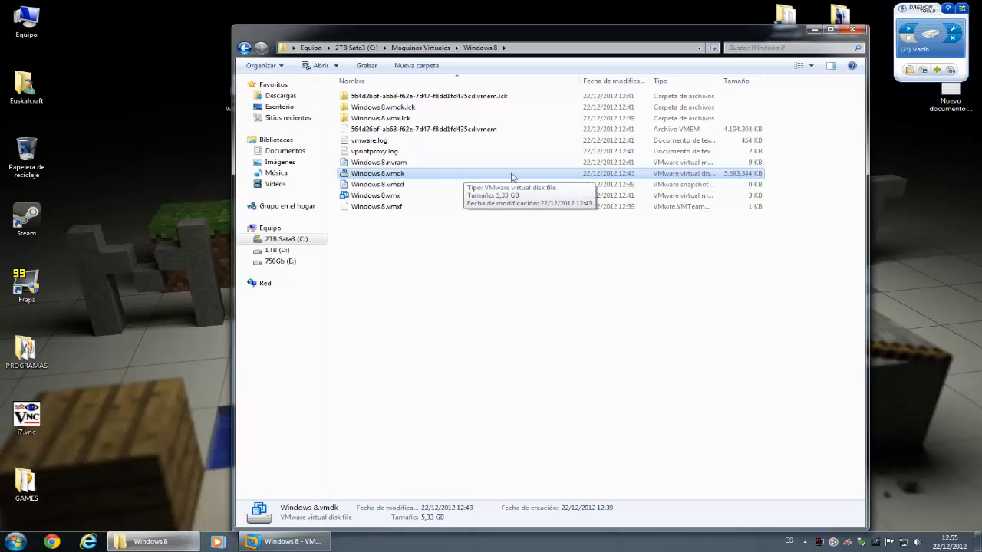
{"action": "right_click", "coordinate": [389, 176]}
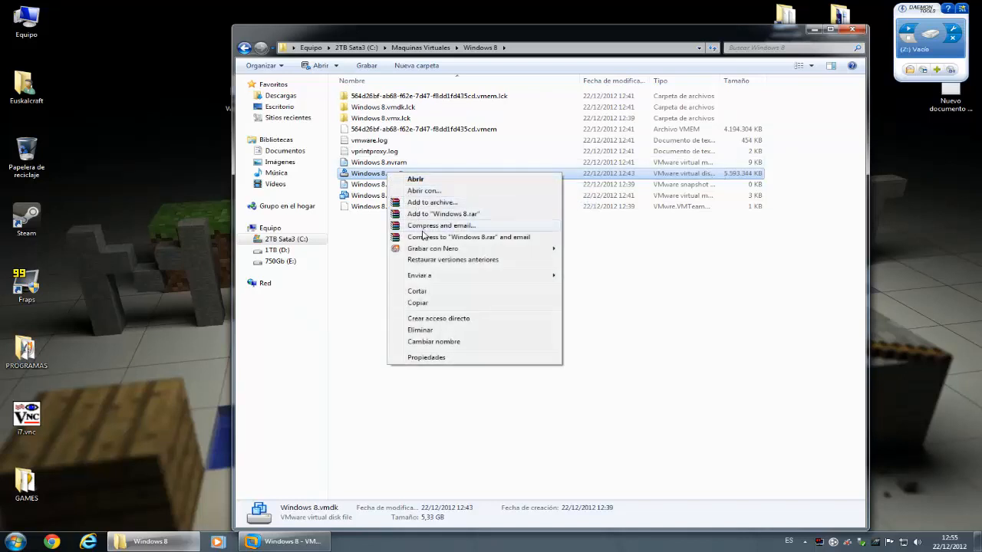
{"action": "left_click", "coordinate": [376, 276]}
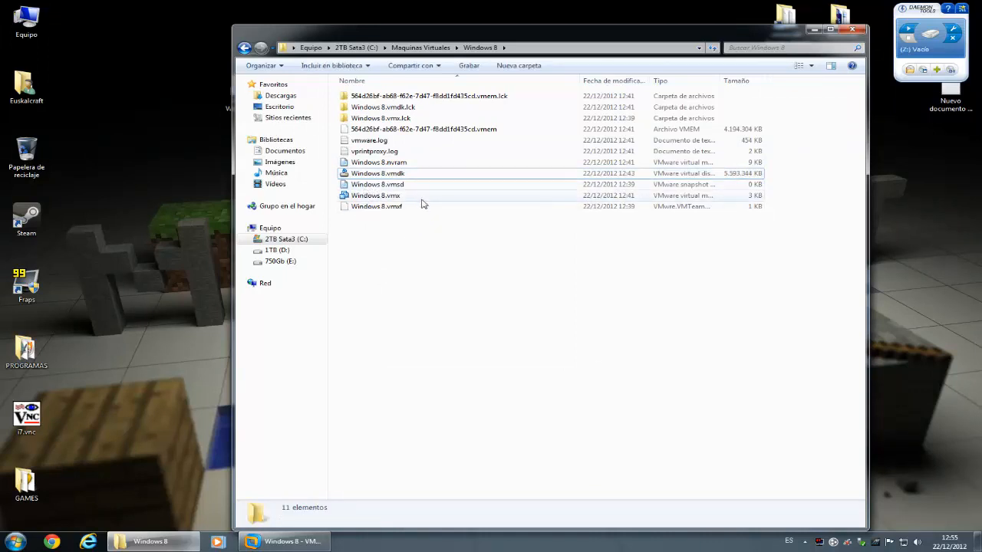
Step: Compare the Windows 8.vmdk virtual disk file with the Windows 8.vmx configuration file
{"action": "left_click", "coordinate": [389, 175]}
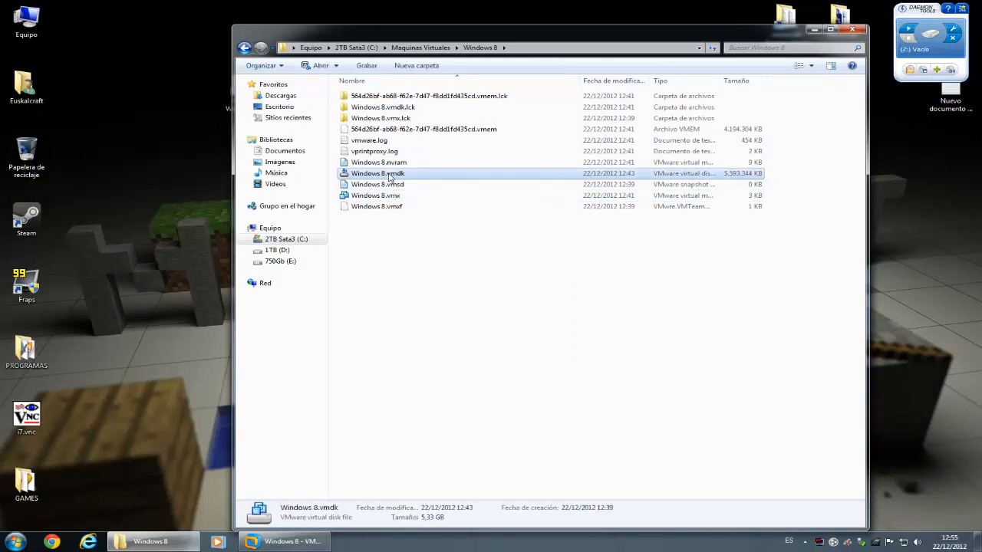
{"action": "left_click", "coordinate": [386, 198]}
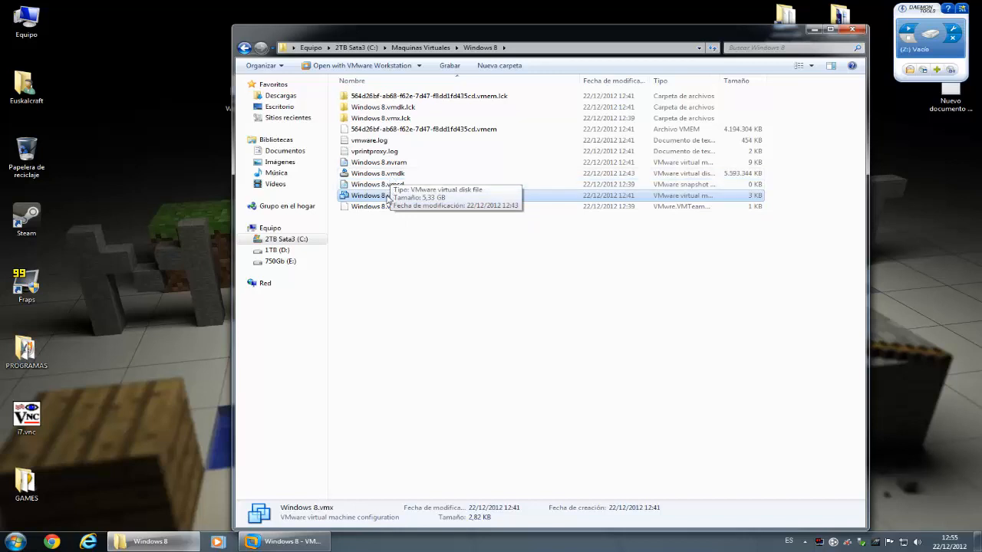
{"action": "left_click", "coordinate": [403, 175]}
{"action": "left_click", "coordinate": [379, 197]}
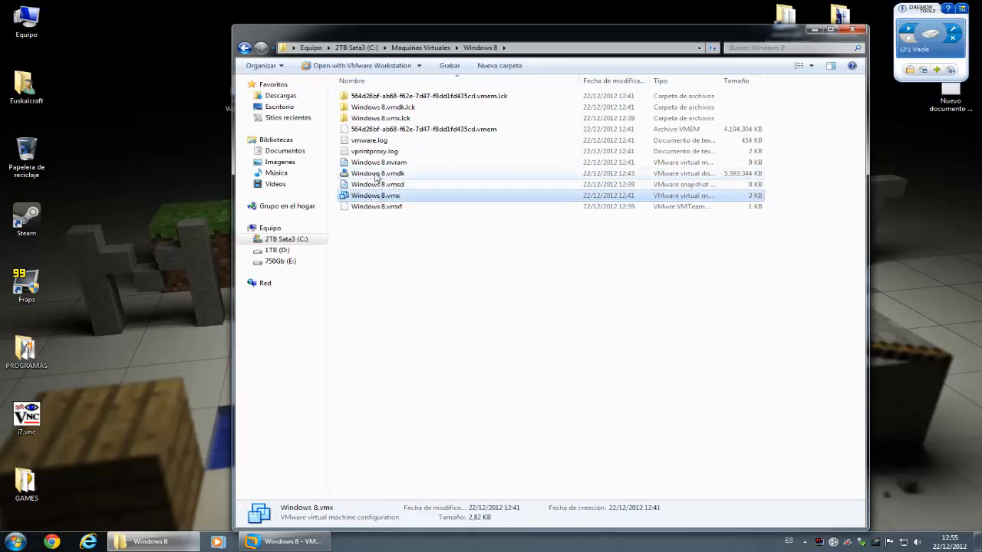
{"action": "left_click", "coordinate": [376, 175]}
{"action": "left_click", "coordinate": [372, 197]}
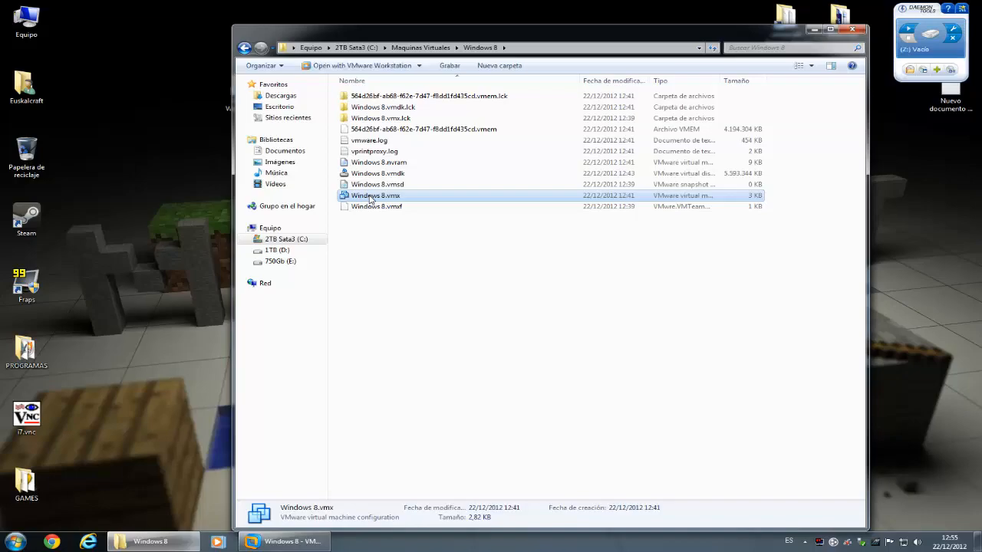
Step: Switch back to VMware Workstation and go from the Windows 8 start screen to the desktop (Escritorio)
{"action": "left_click", "coordinate": [285, 542]}
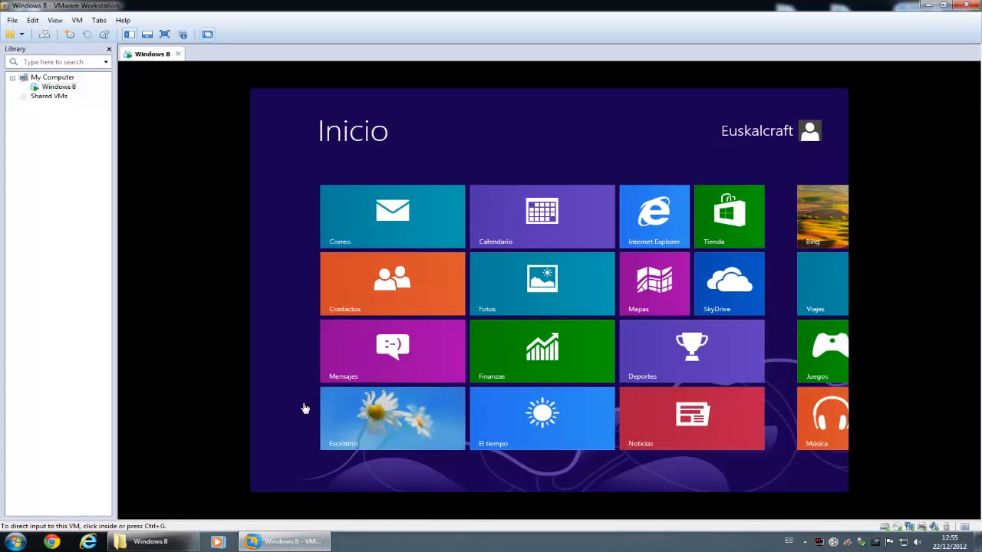
{"action": "left_click", "coordinate": [288, 364]}
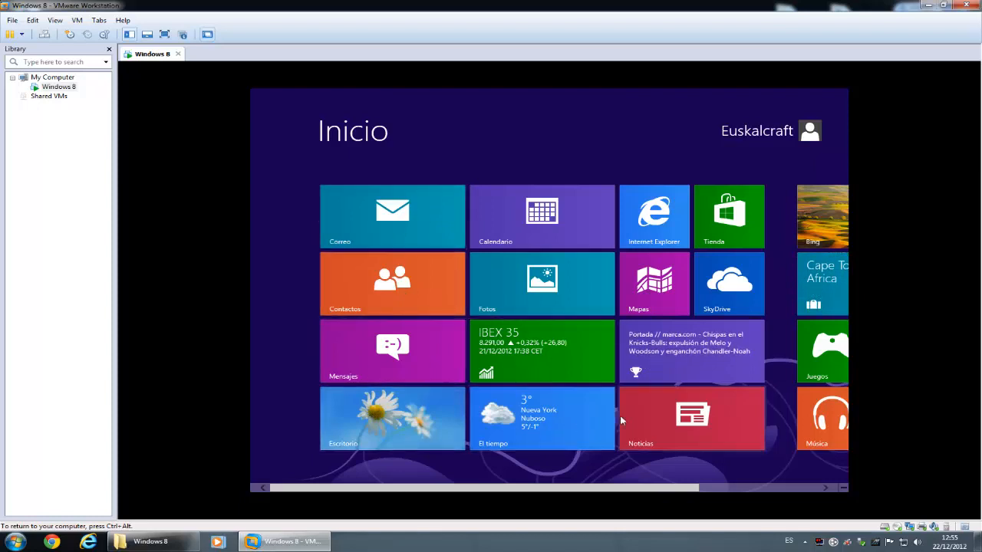
{"action": "left_click", "coordinate": [364, 417]}
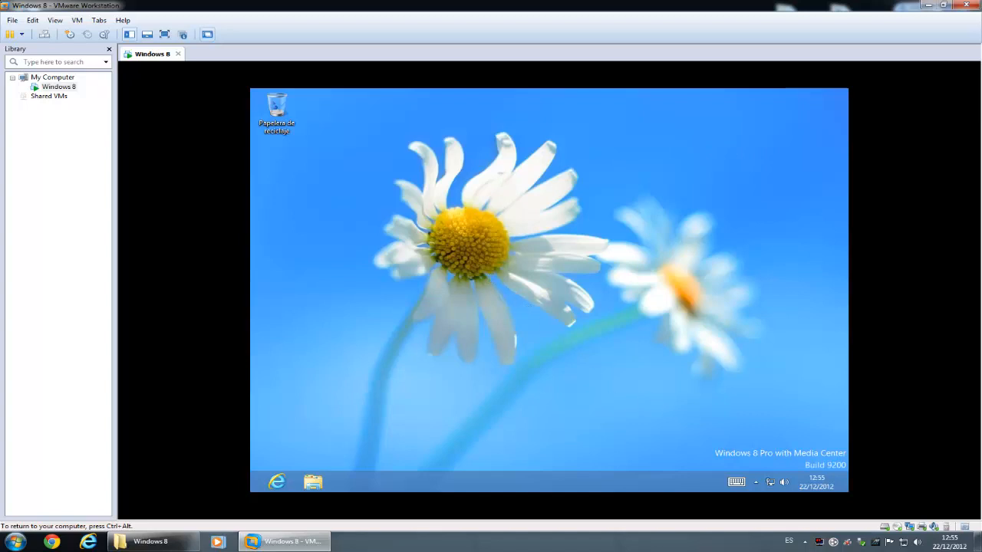
Step: Release input from the virtual machine, minimize VMware Workstation and close the host's Windows 8 folder window
{"action": "mouse_move", "coordinate": [259, 546]}
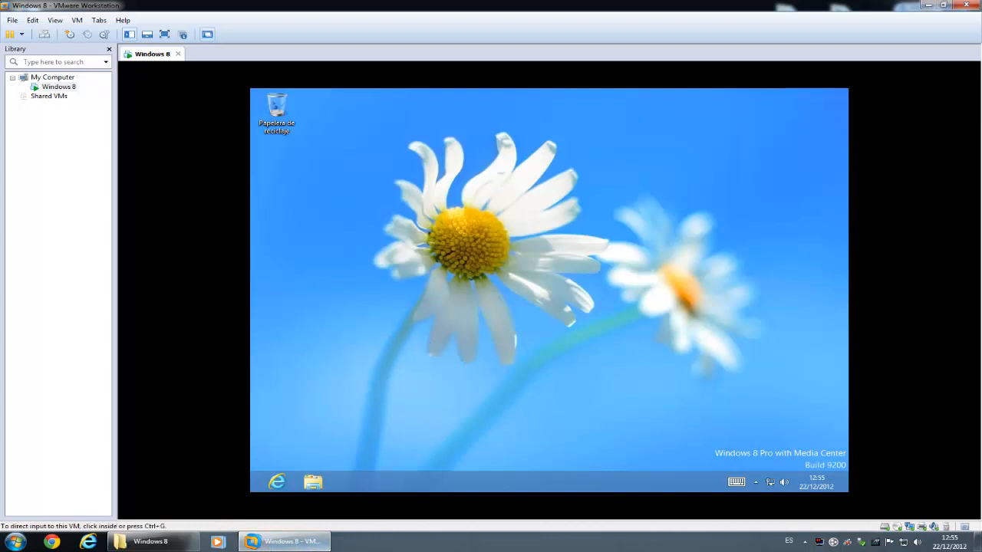
{"action": "left_click", "coordinate": [323, 542]}
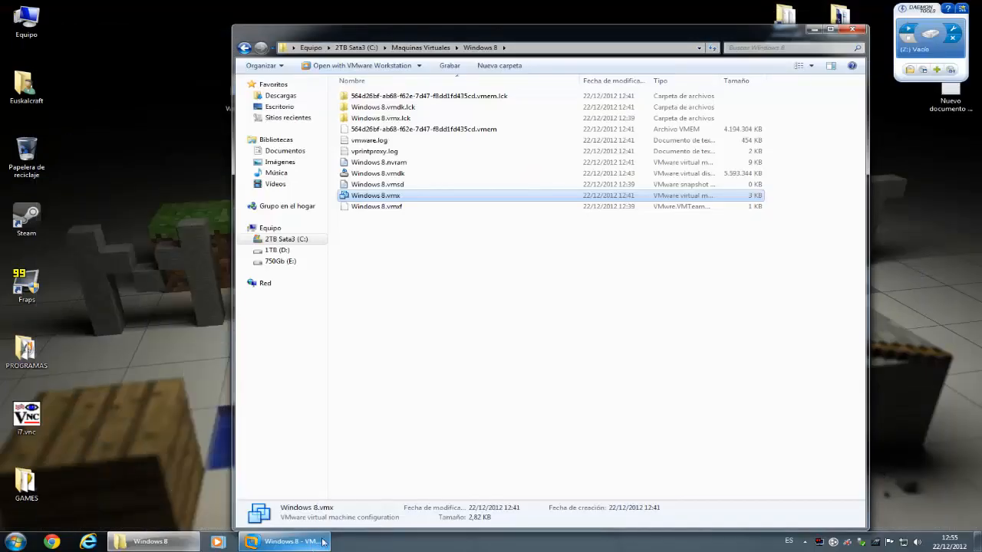
{"action": "left_click", "coordinate": [852, 29]}
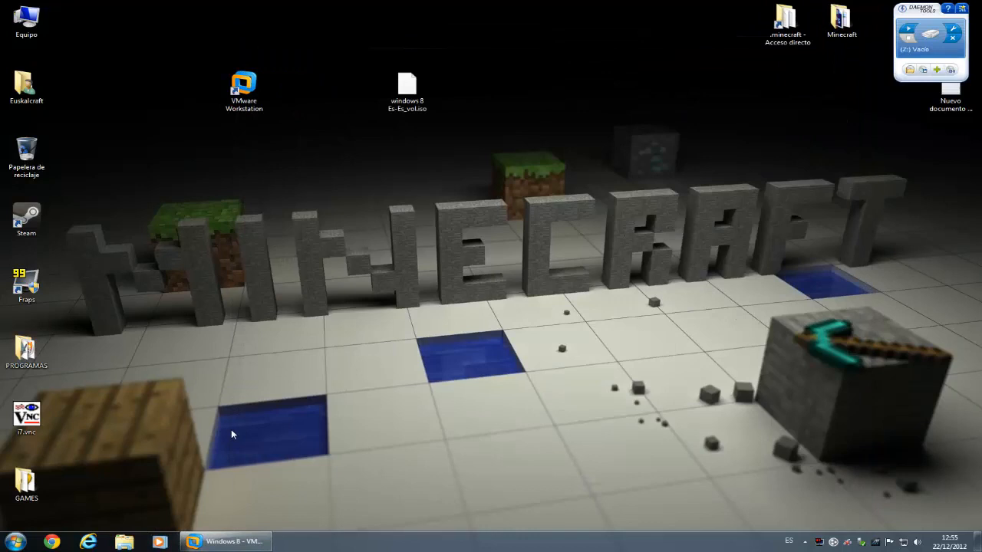
Step: Switch back to VMware Workstation and open the Windows 8 guest's Task Manager (Administrador de tareas), enlarged and in its detailed view
{"action": "left_click", "coordinate": [227, 542]}
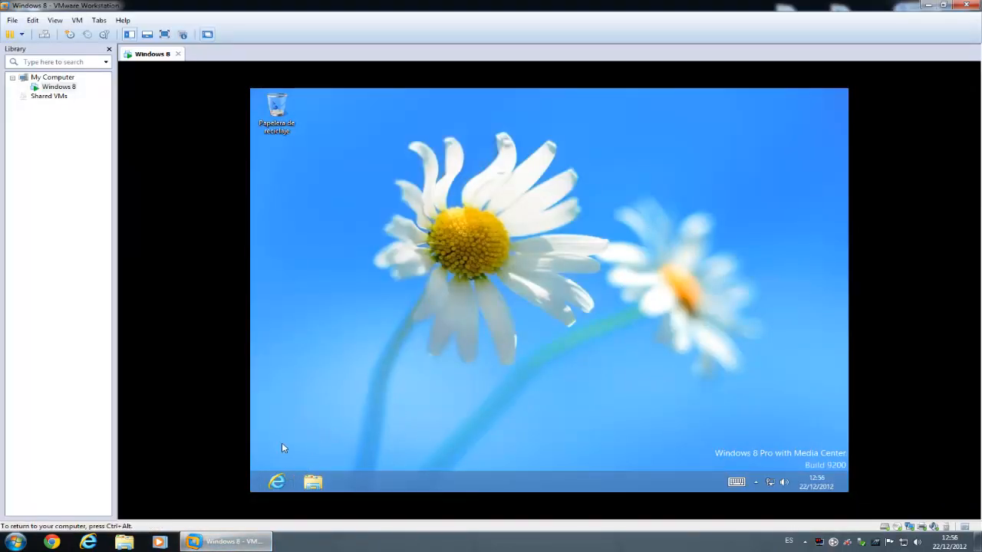
{"action": "right_click", "coordinate": [352, 477]}
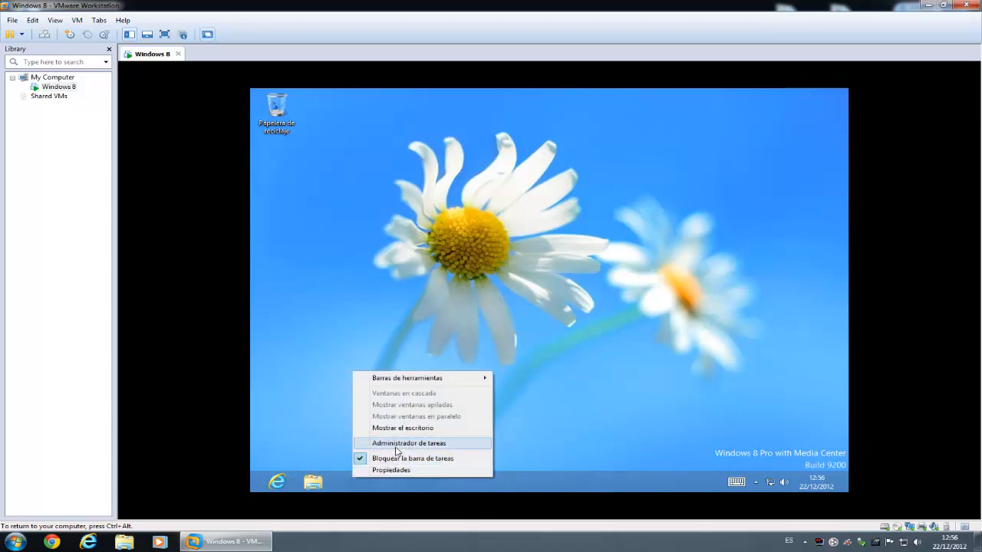
{"action": "left_click", "coordinate": [396, 445]}
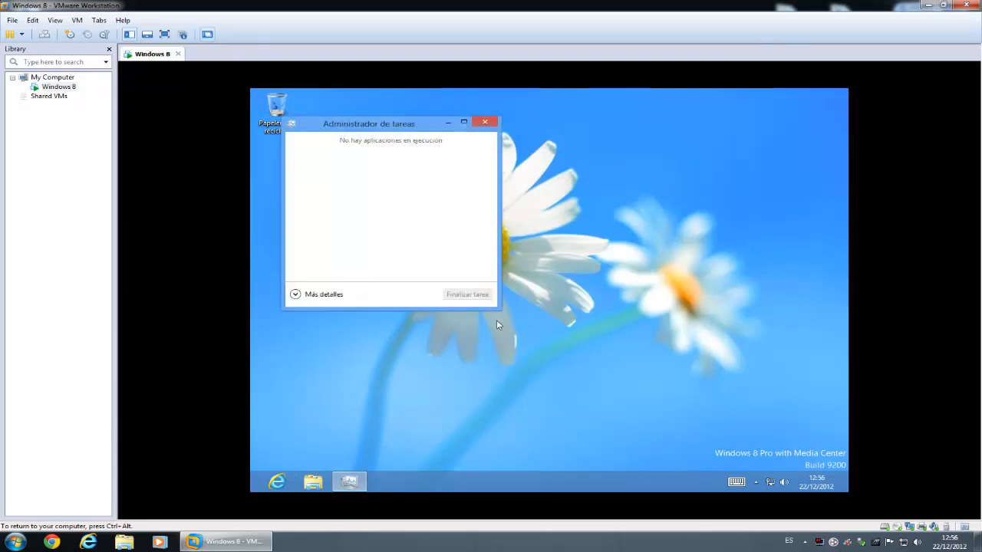
{"action": "left_click_drag", "start_coordinate": [501, 308], "coordinate": [710, 445]}
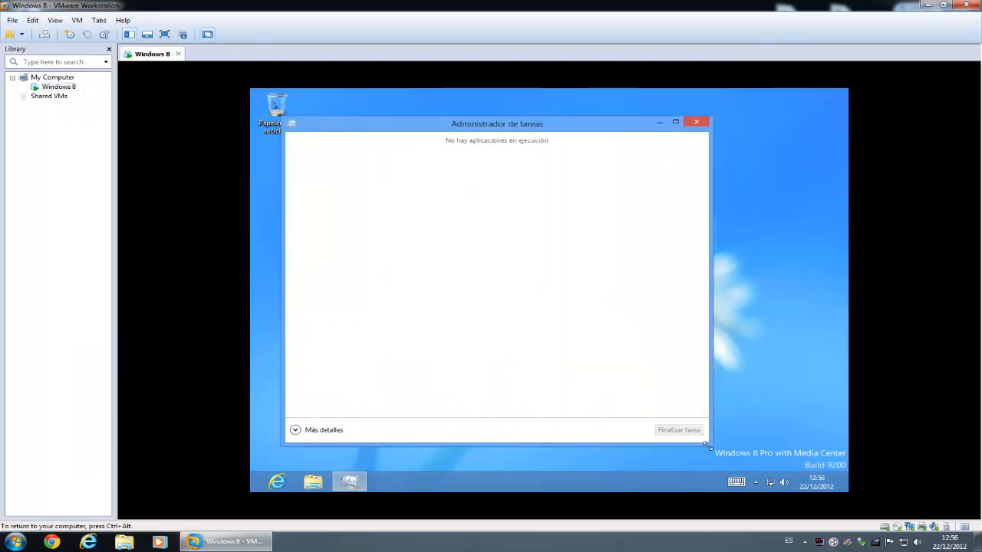
{"action": "left_click", "coordinate": [309, 431]}
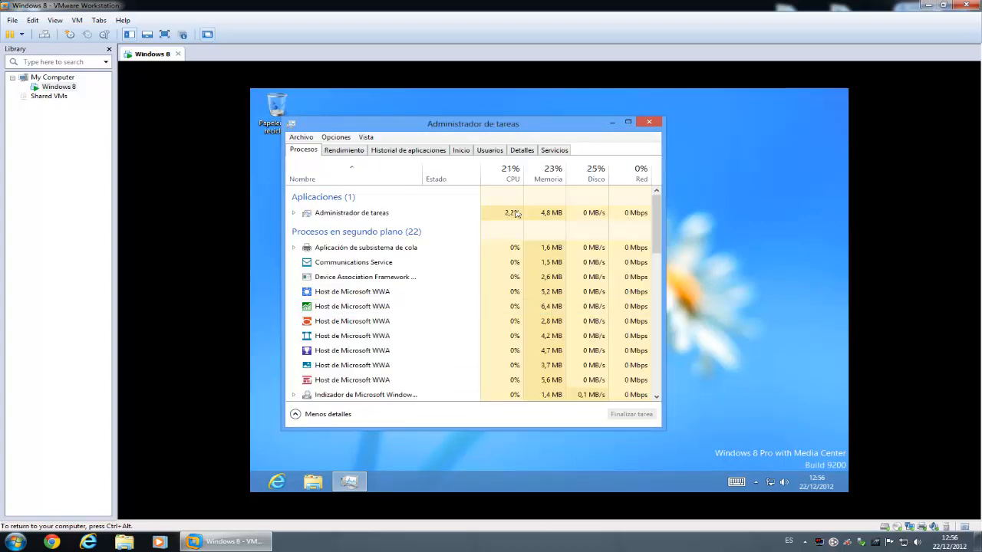
Step: Examine the virtual machine's CPU and memory (Memoria) performance graphs in Task Manager
{"action": "left_click", "coordinate": [361, 152]}
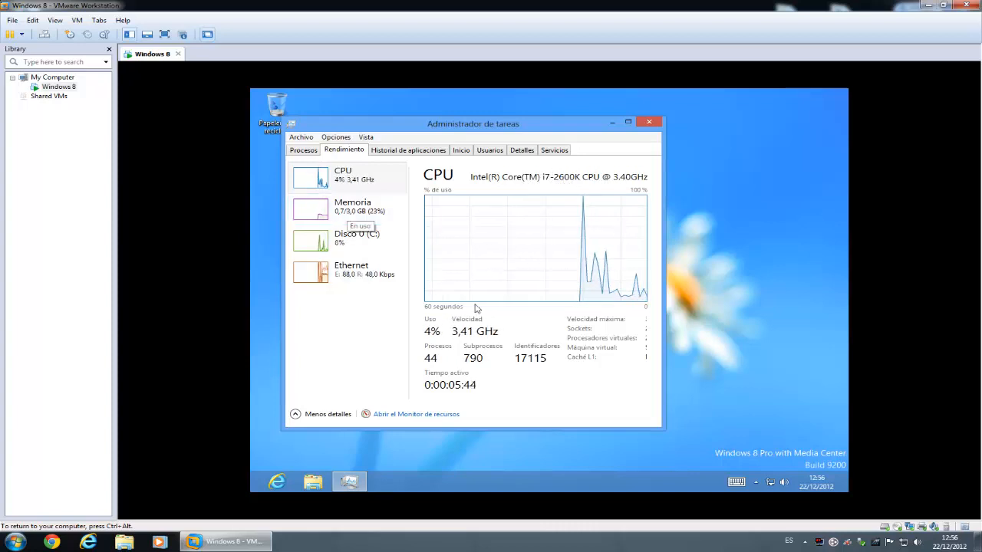
{"action": "left_click", "coordinate": [360, 219]}
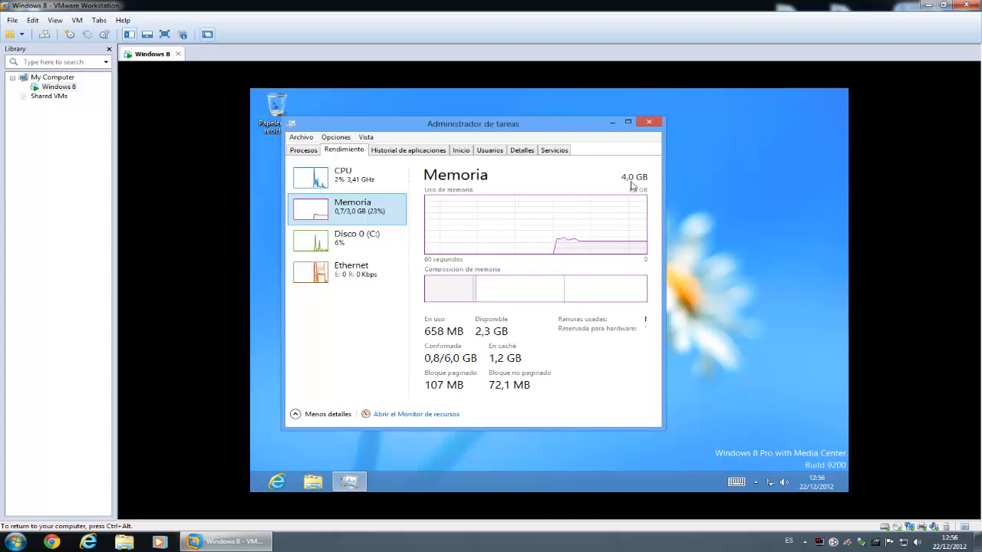
{"action": "left_click", "coordinate": [321, 179]}
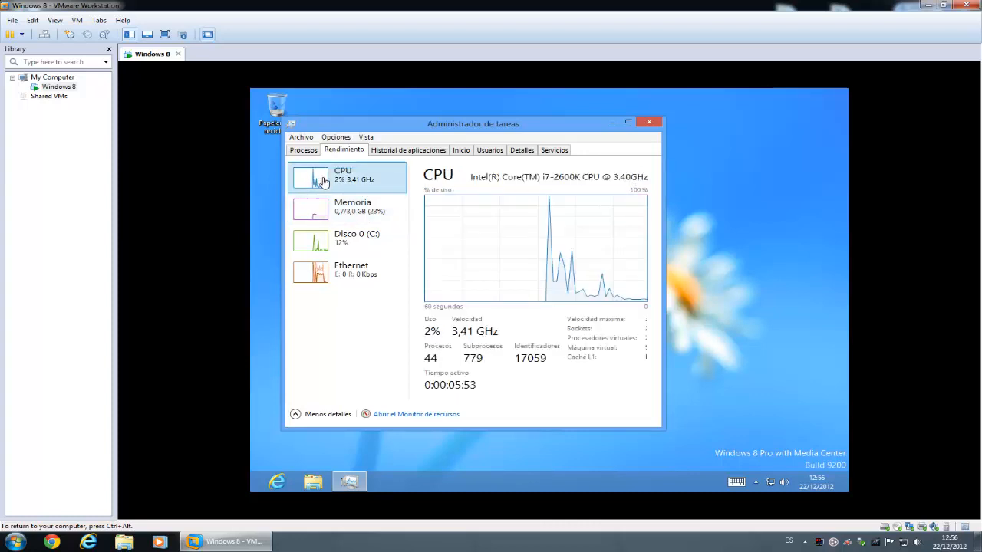
Step: Review the application history (Historial de aplicaciones) and startup items (Inicio), and close Task Manager
{"action": "left_click", "coordinate": [393, 153]}
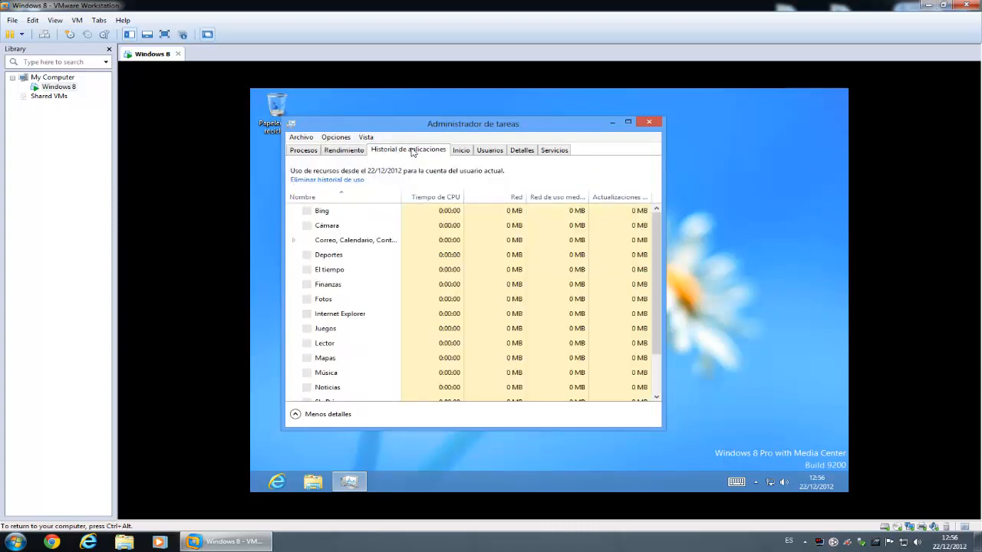
{"action": "left_click", "coordinate": [460, 151]}
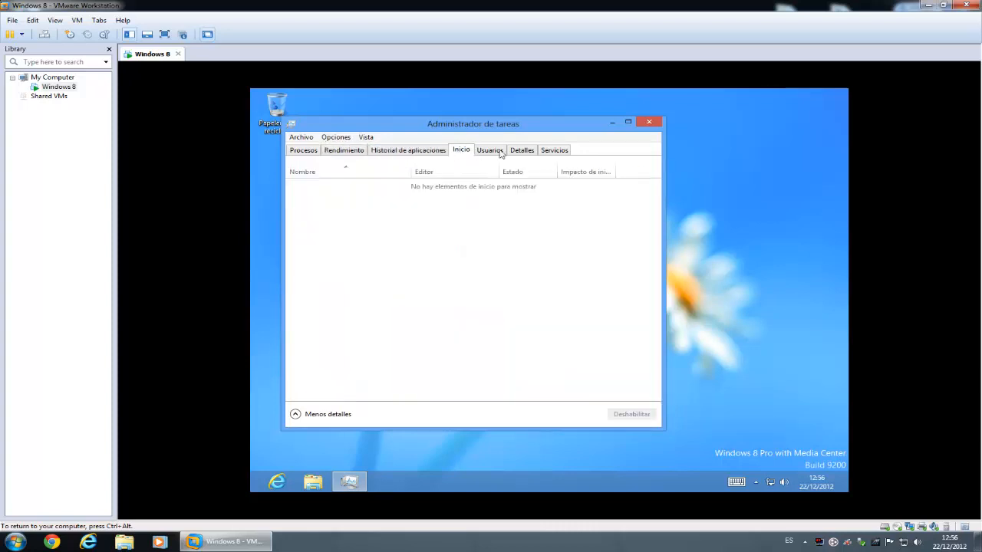
{"action": "left_click", "coordinate": [648, 122]}
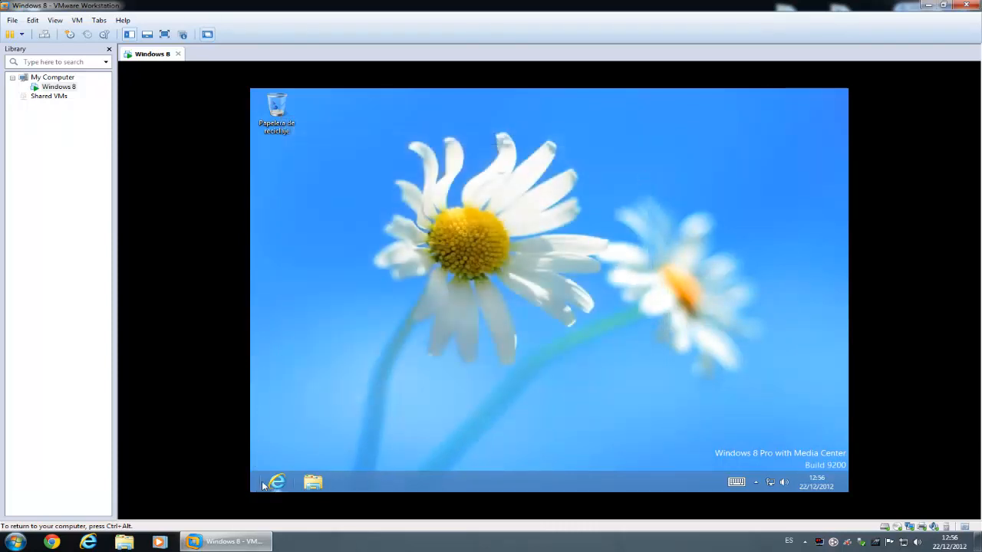